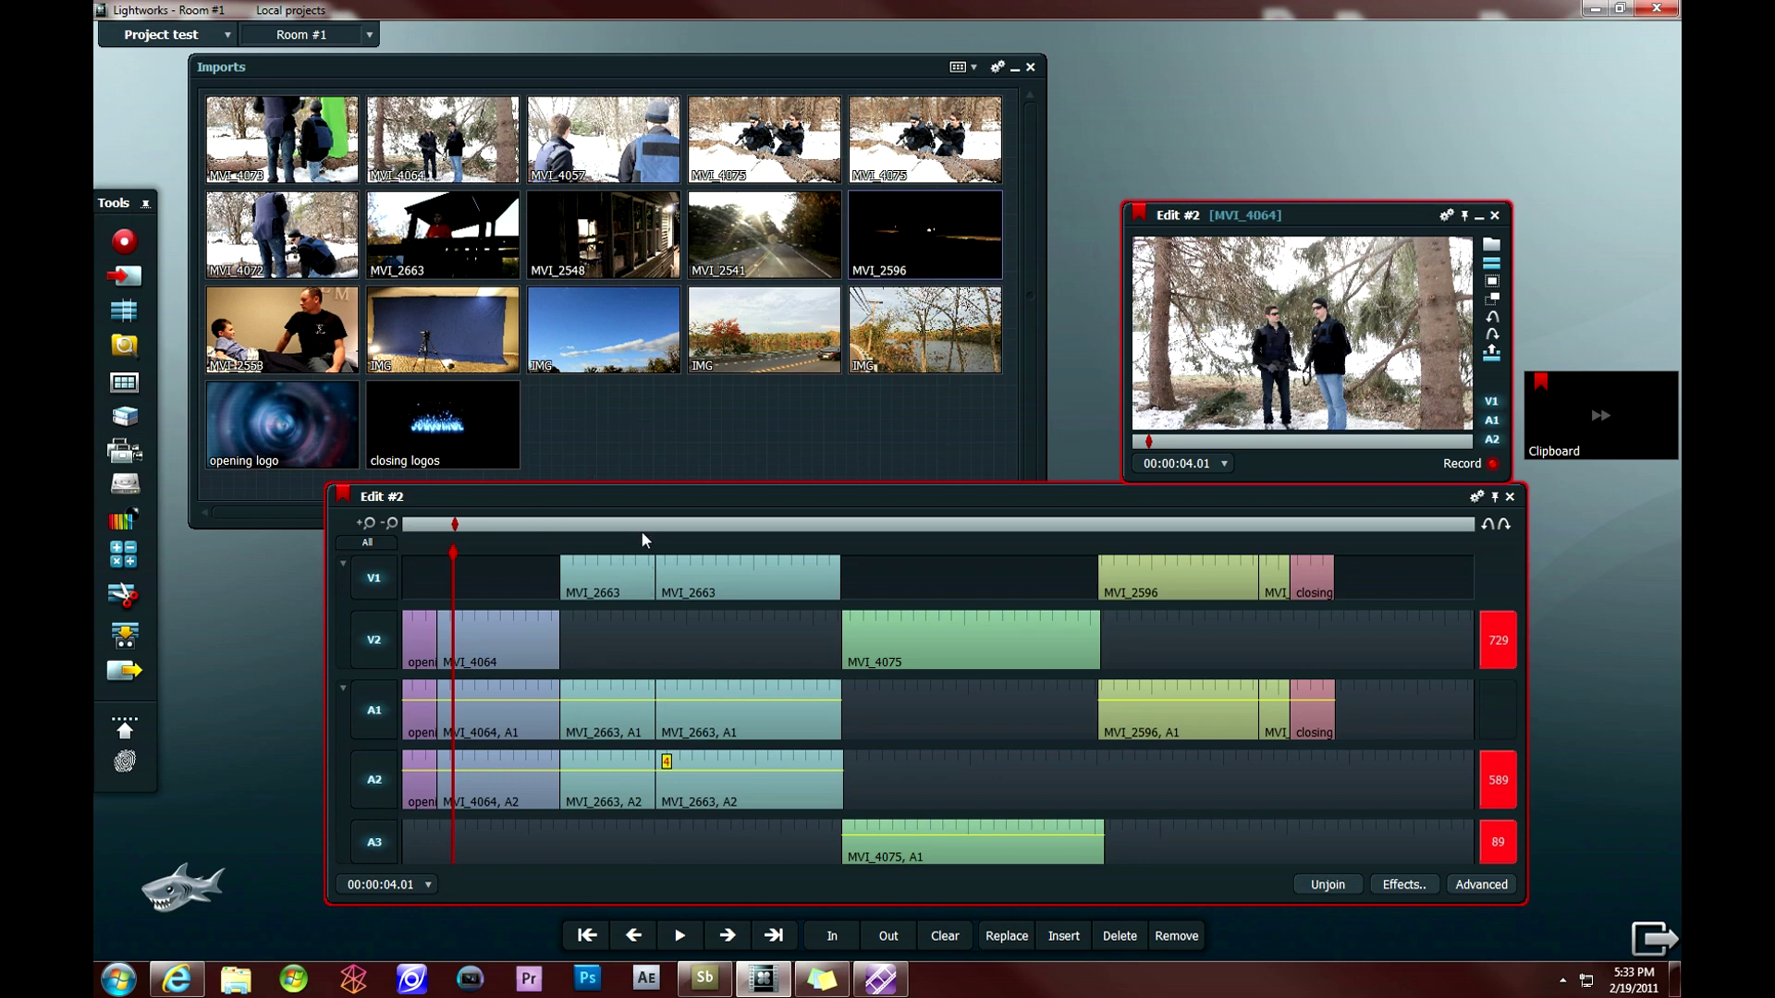
- Preview MVI_2663, the end of MVI_2596 and the start of MVI_4064 in the edit
click(676, 524)
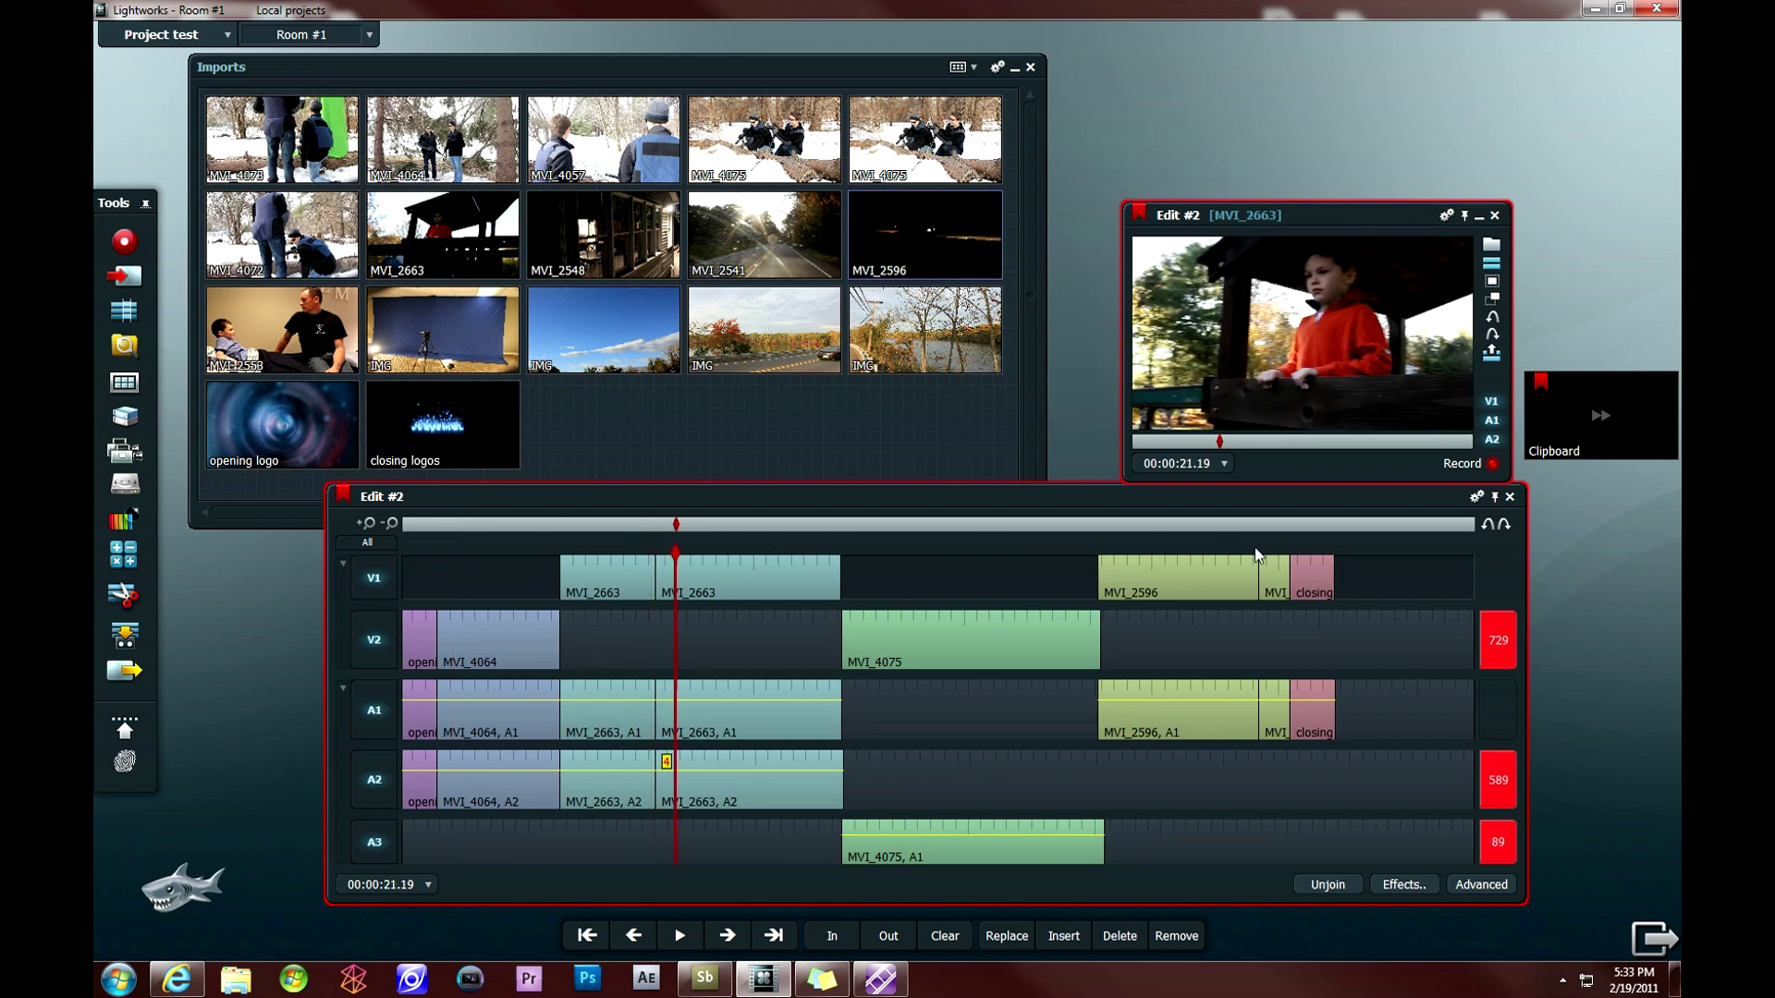
click(1270, 524)
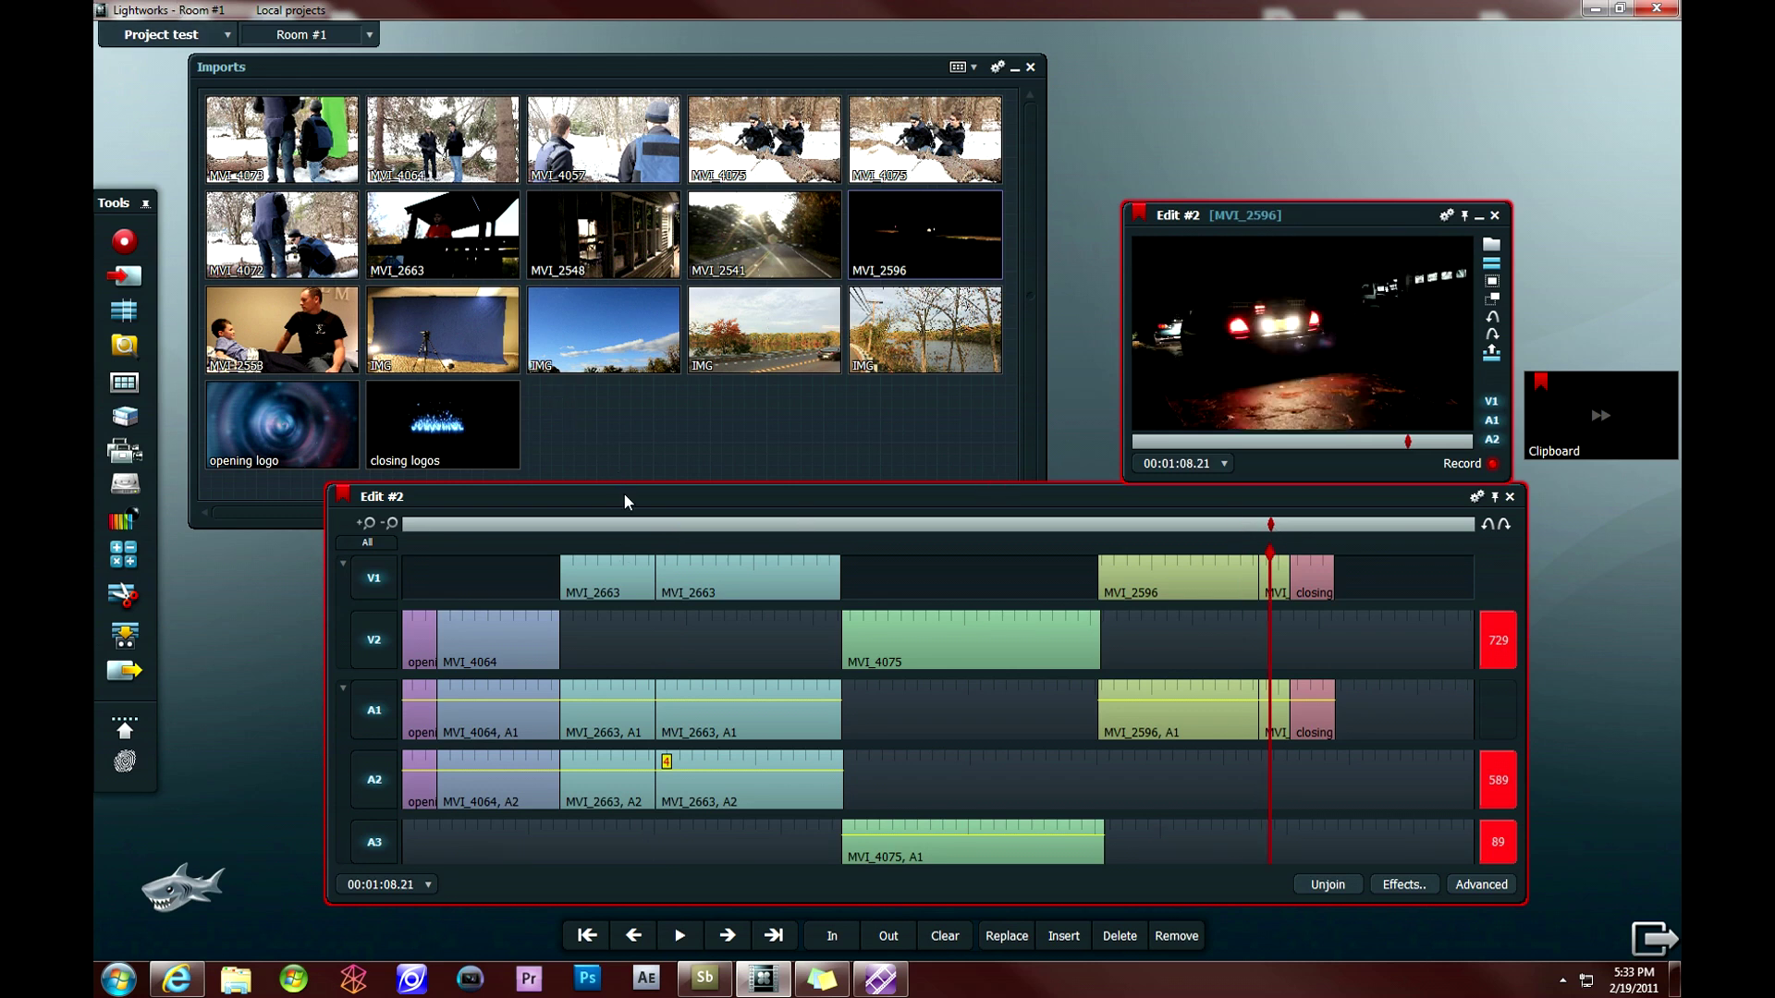
click(417, 524)
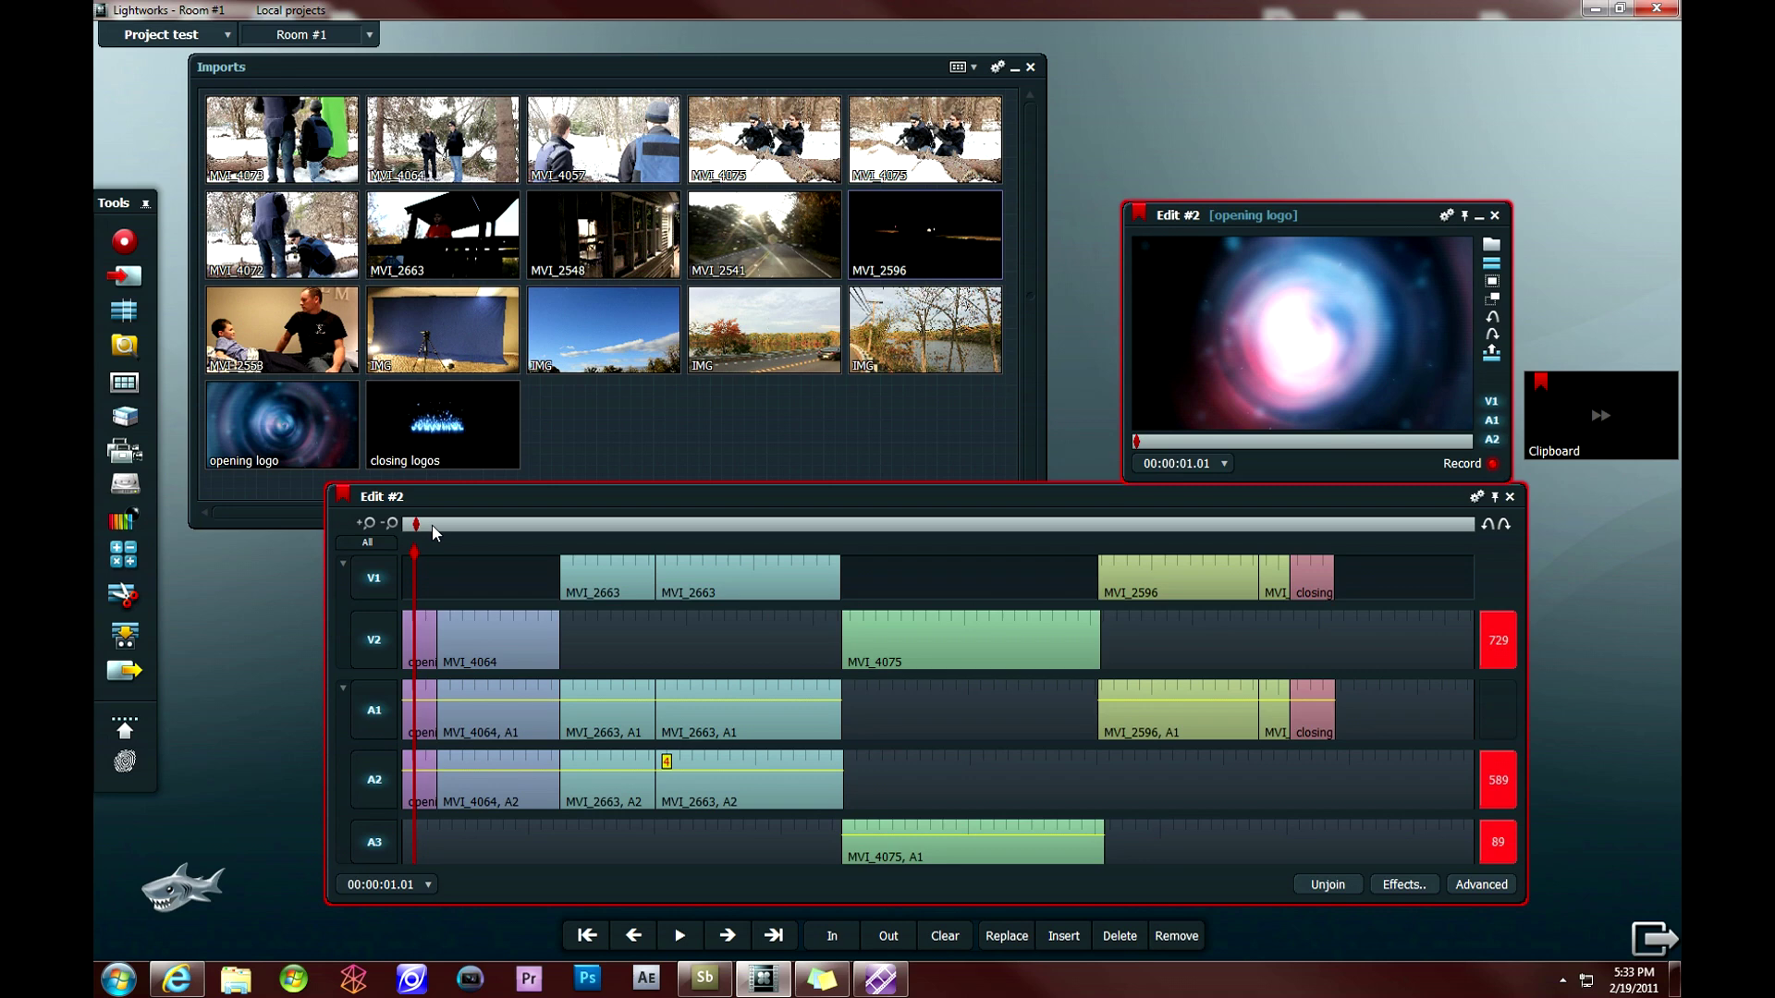
click(453, 525)
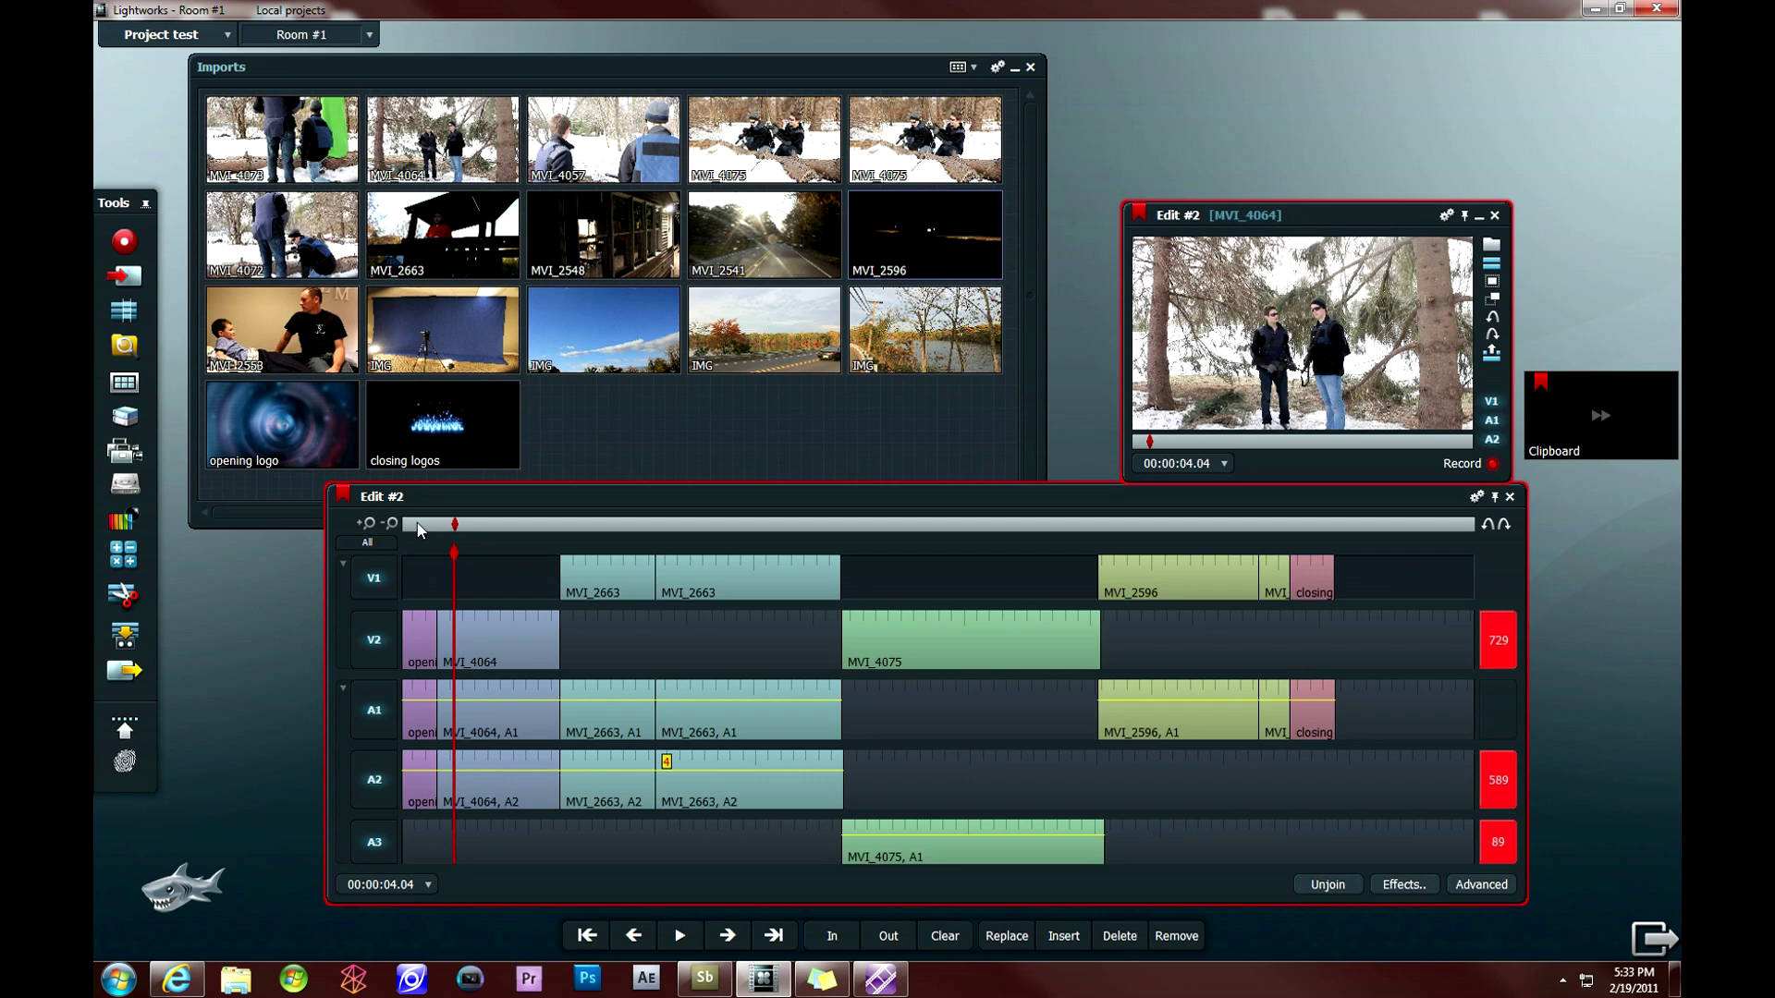
click(418, 524)
- Scrub past the opening logo to park on MVI_4064's first frame at 00:00:02.27
click(409, 524)
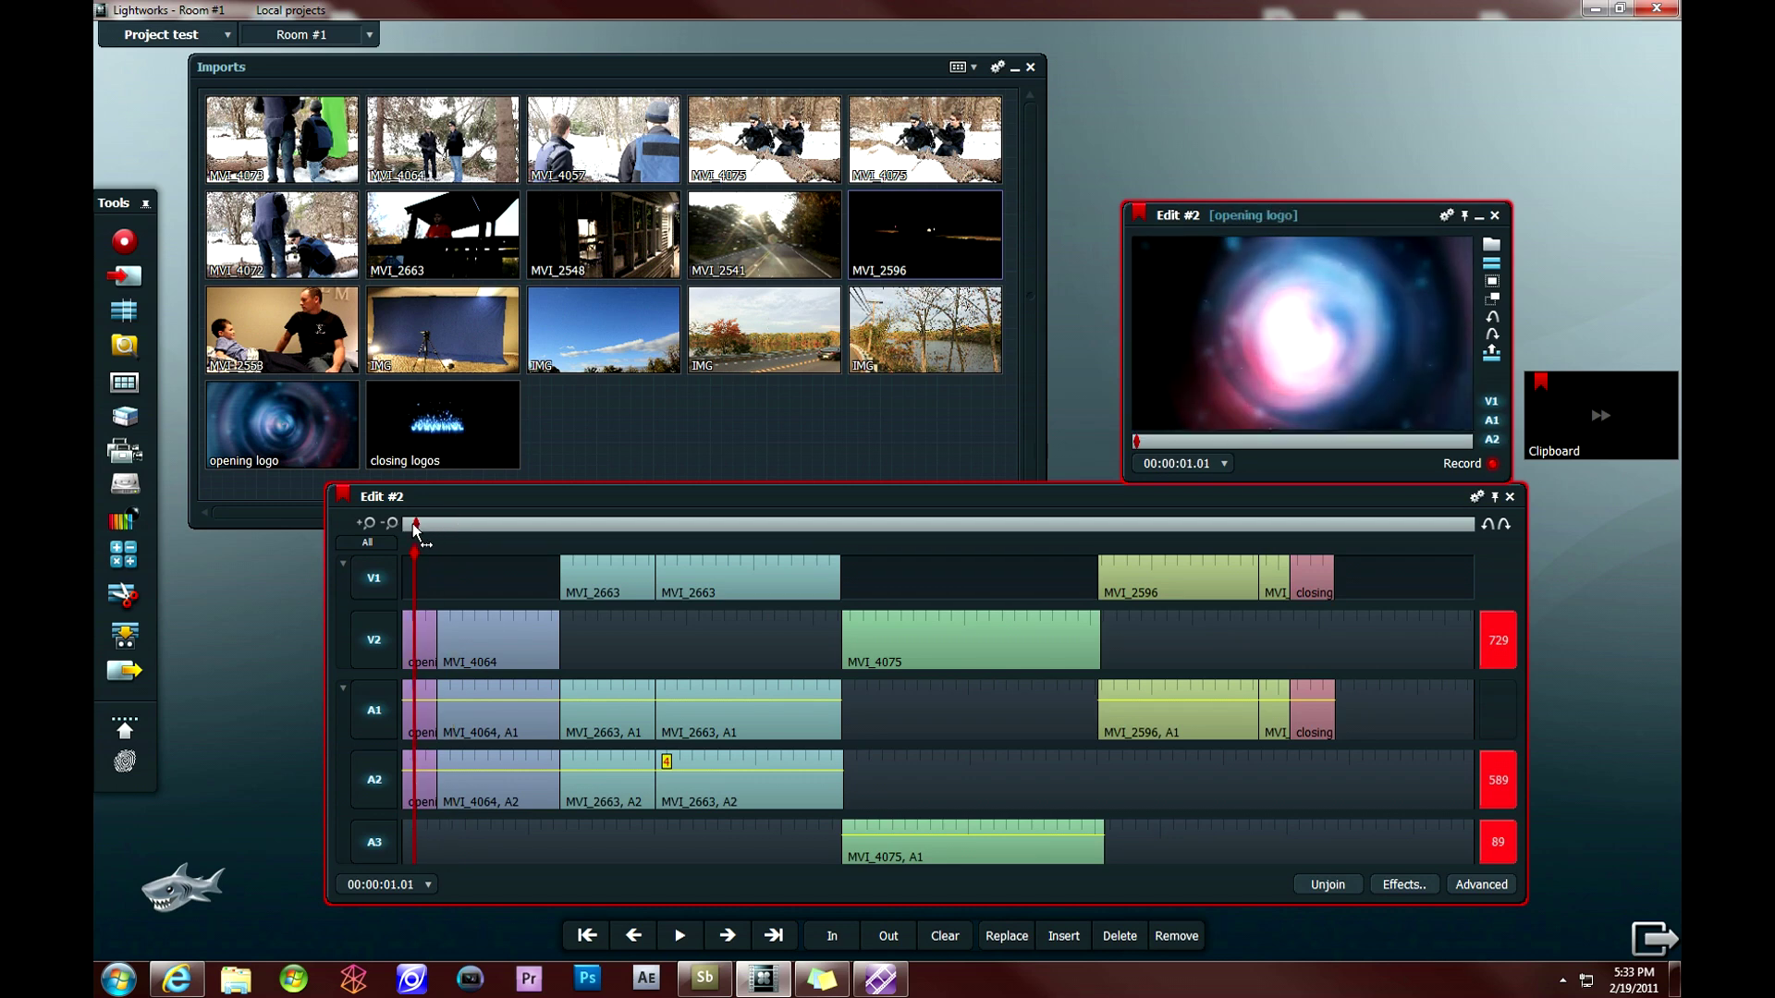
drag(412, 525, 440, 526)
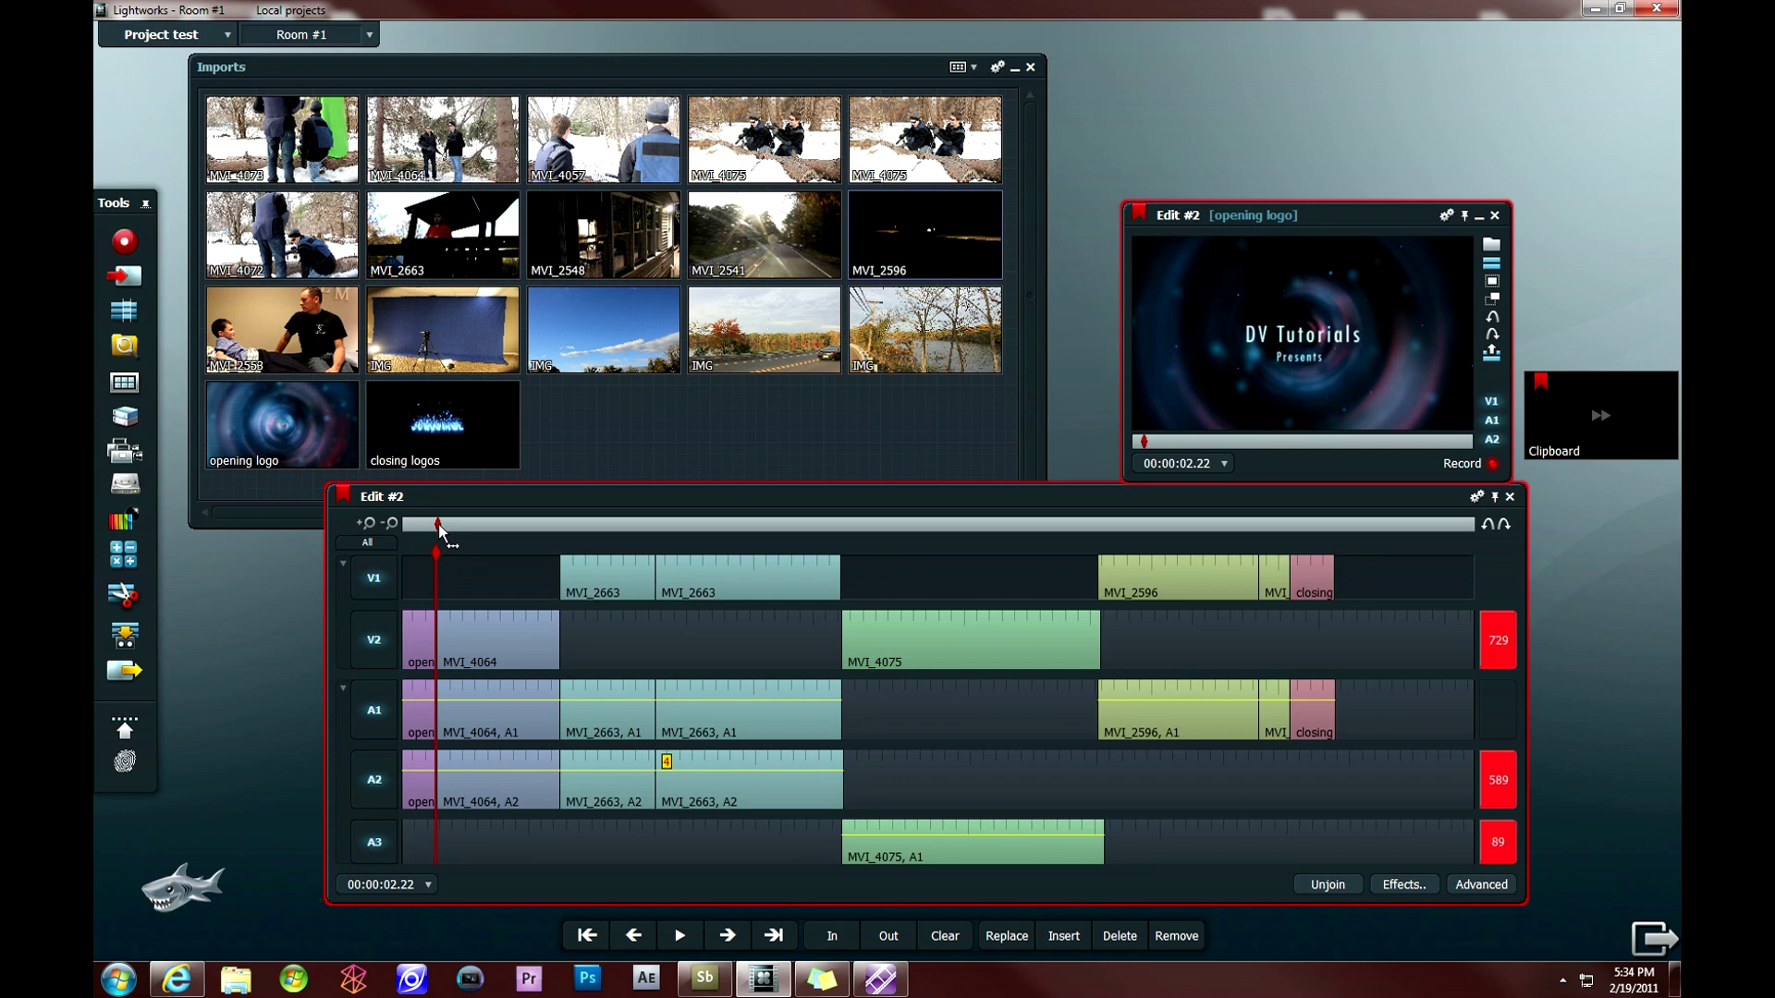
drag(441, 531, 448, 530)
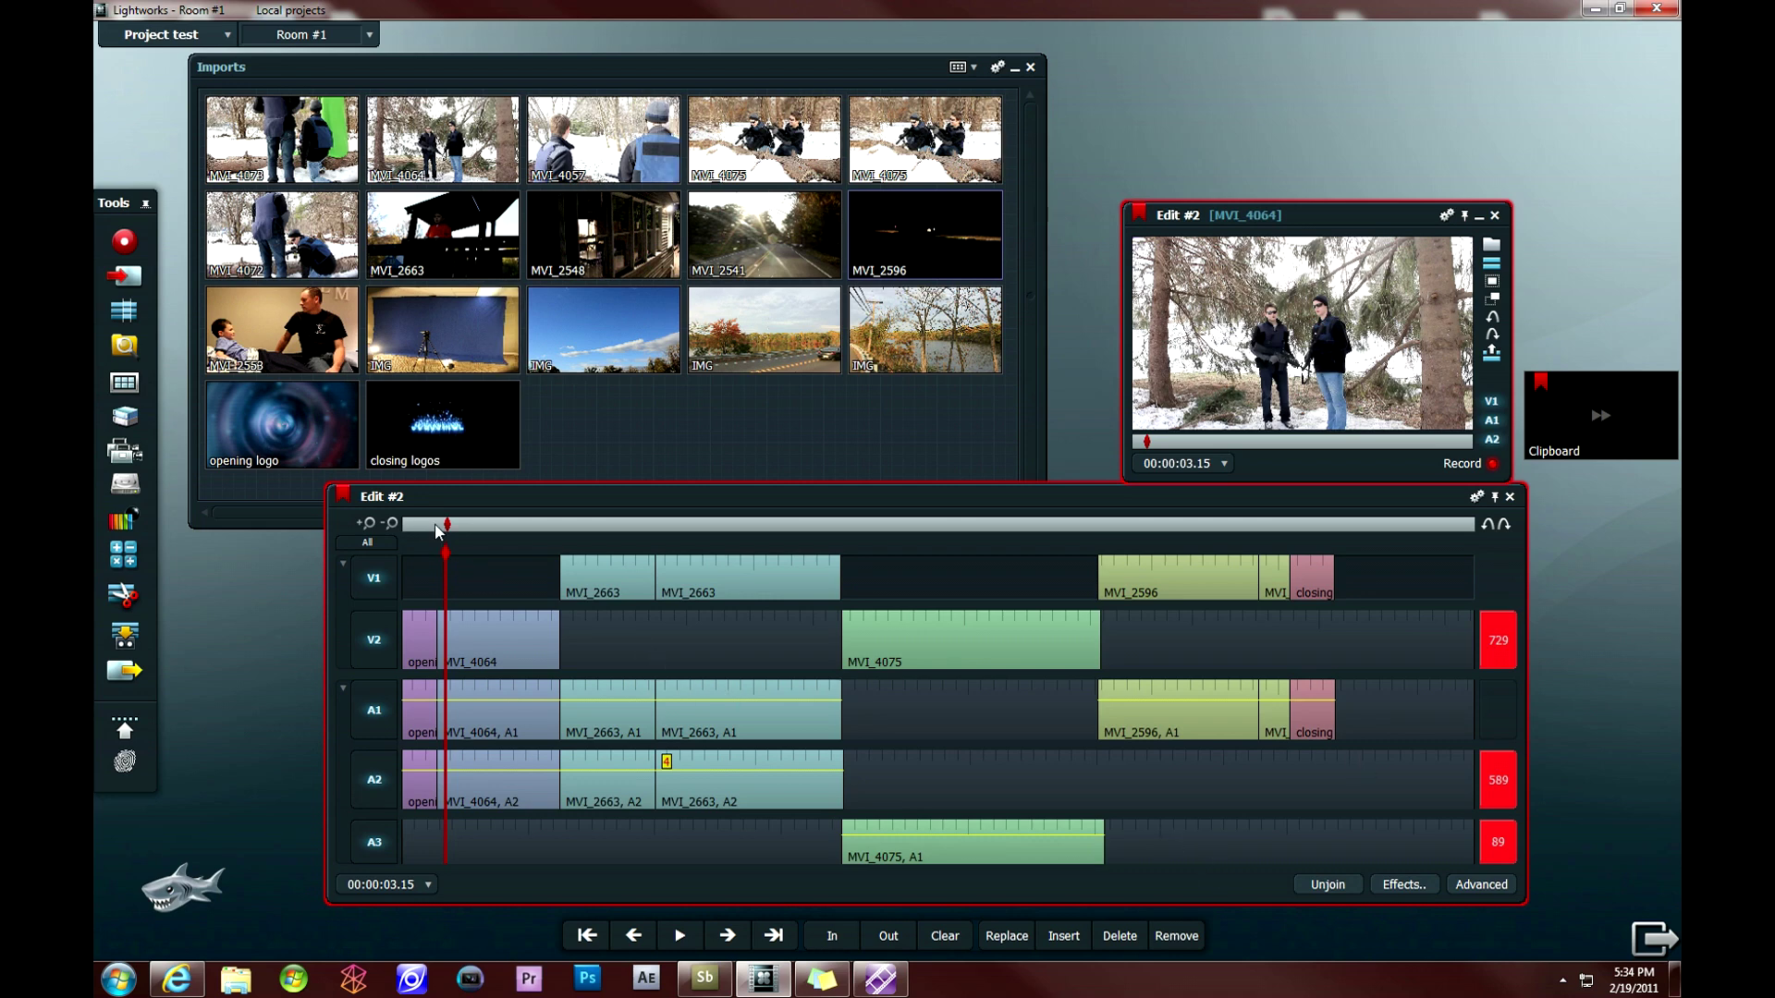
drag(444, 524, 437, 524)
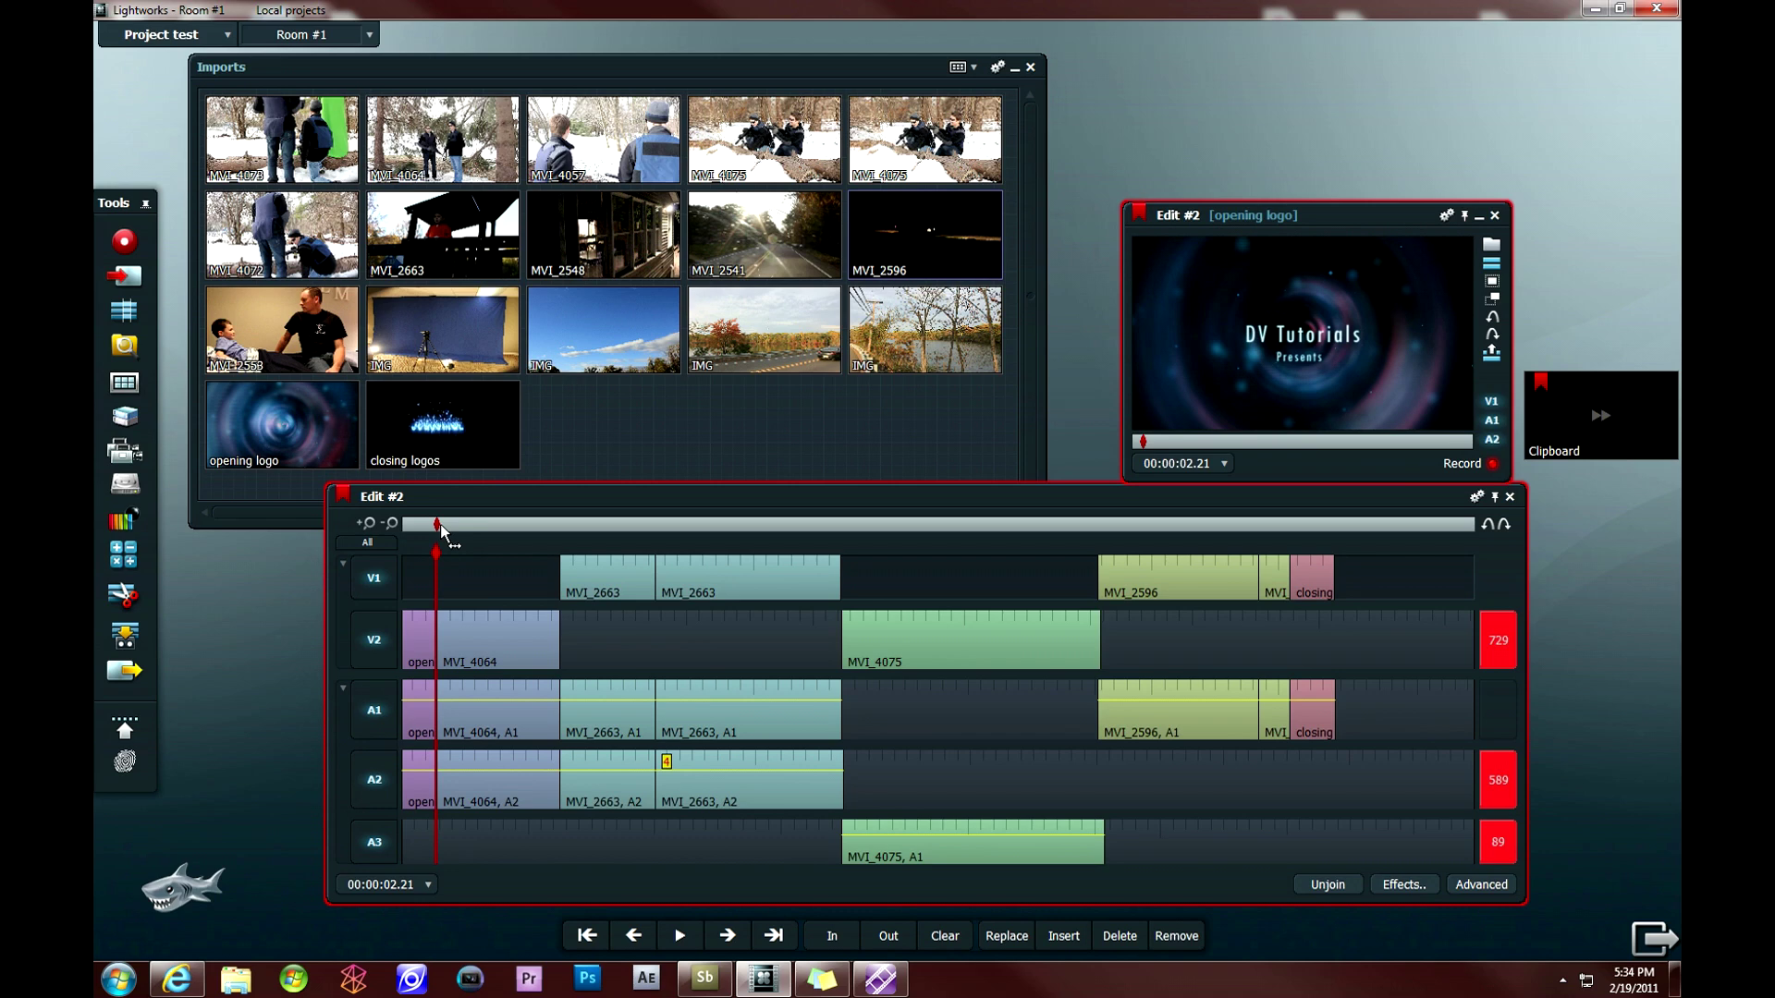
click(442, 524)
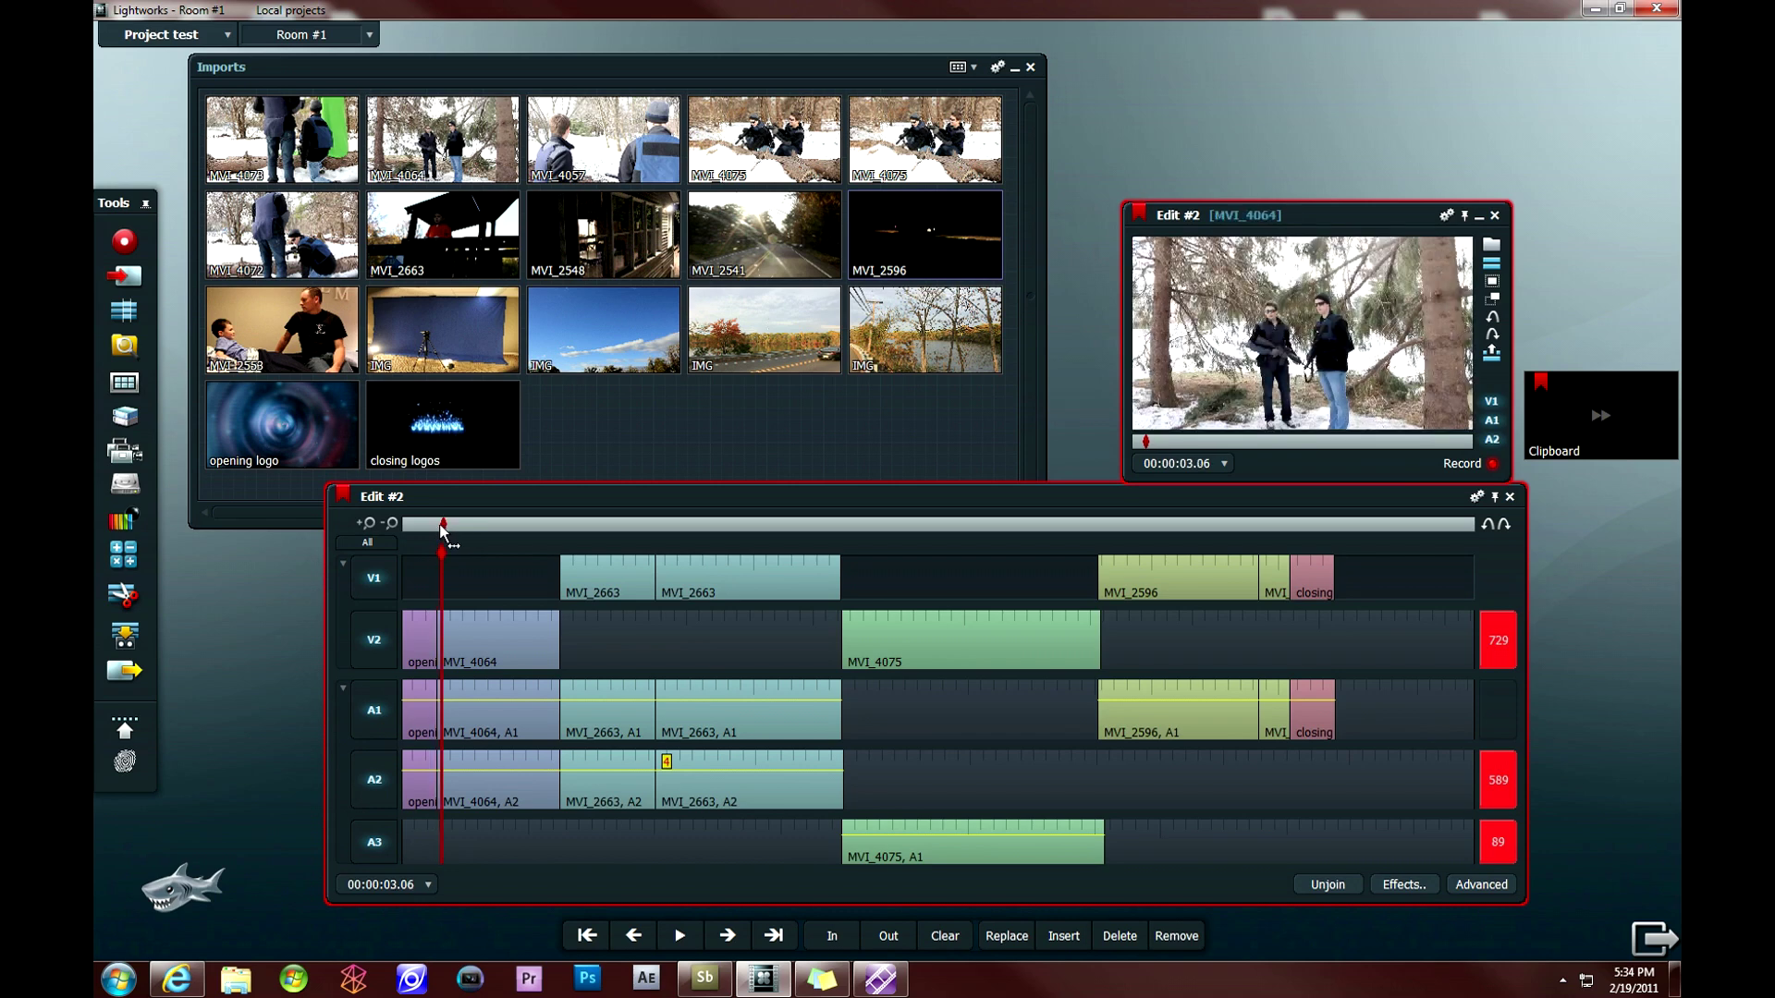
drag(442, 527, 440, 524)
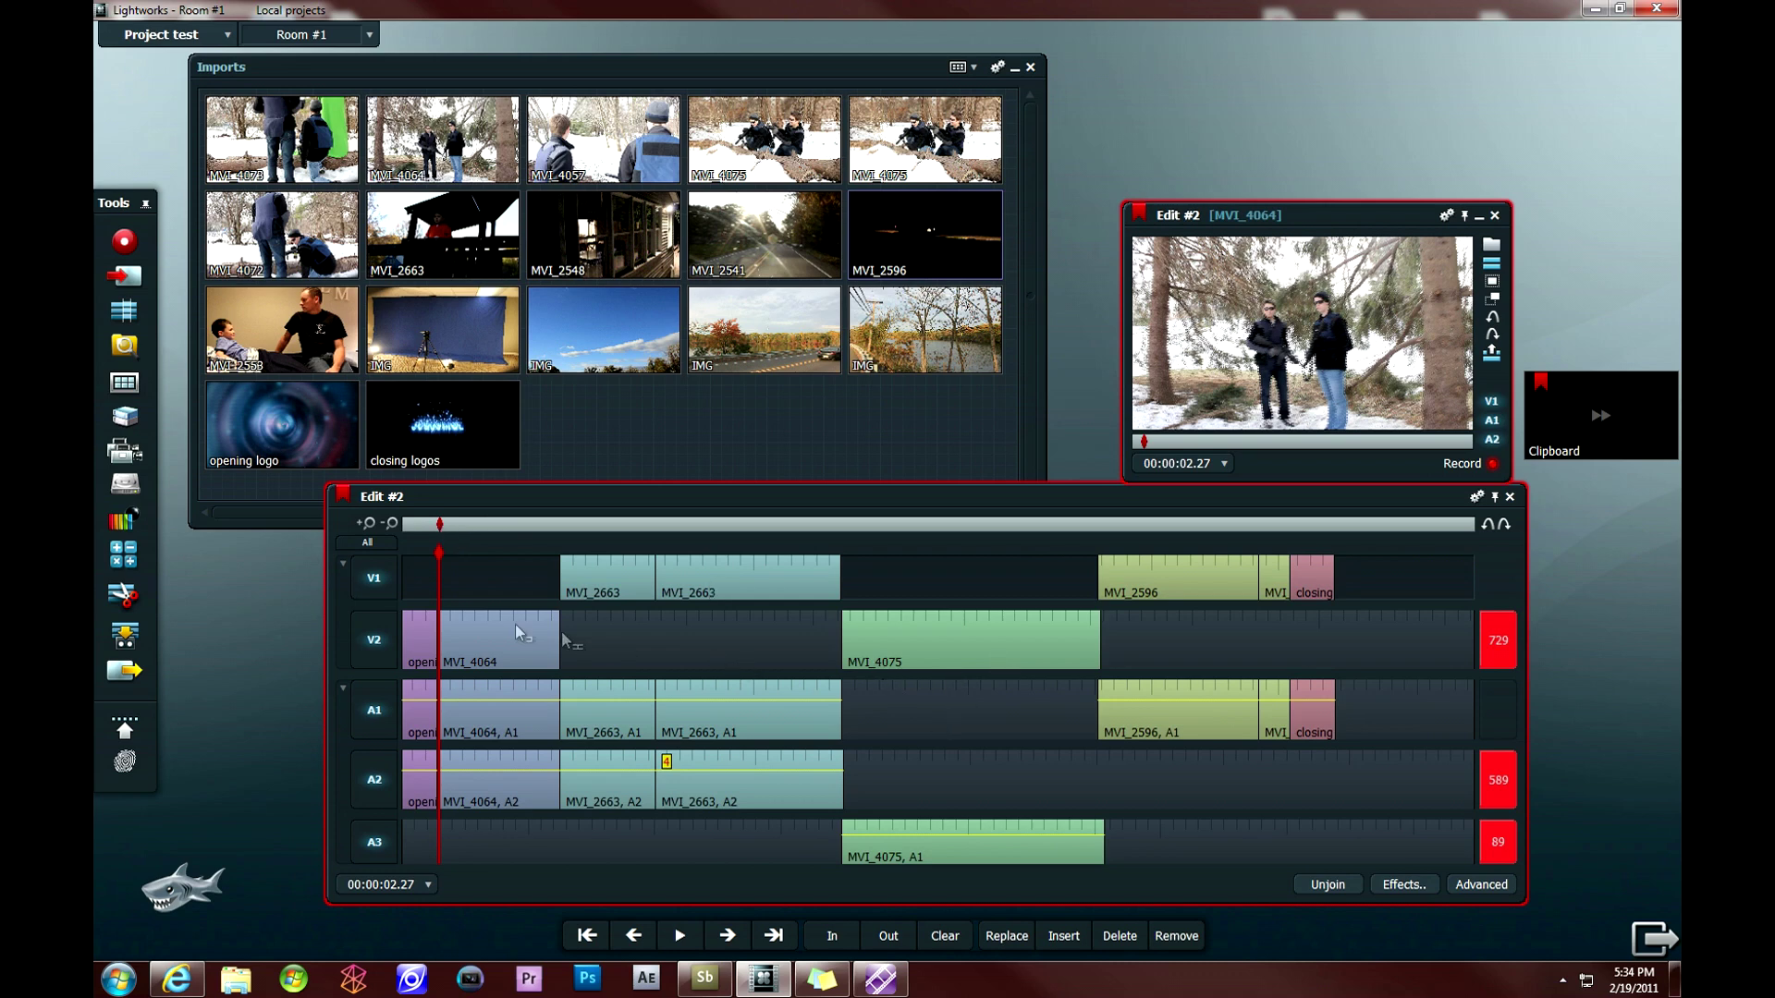
- Bring up the effects list and pick Colour Correction from the Video : Colour category
click(1399, 893)
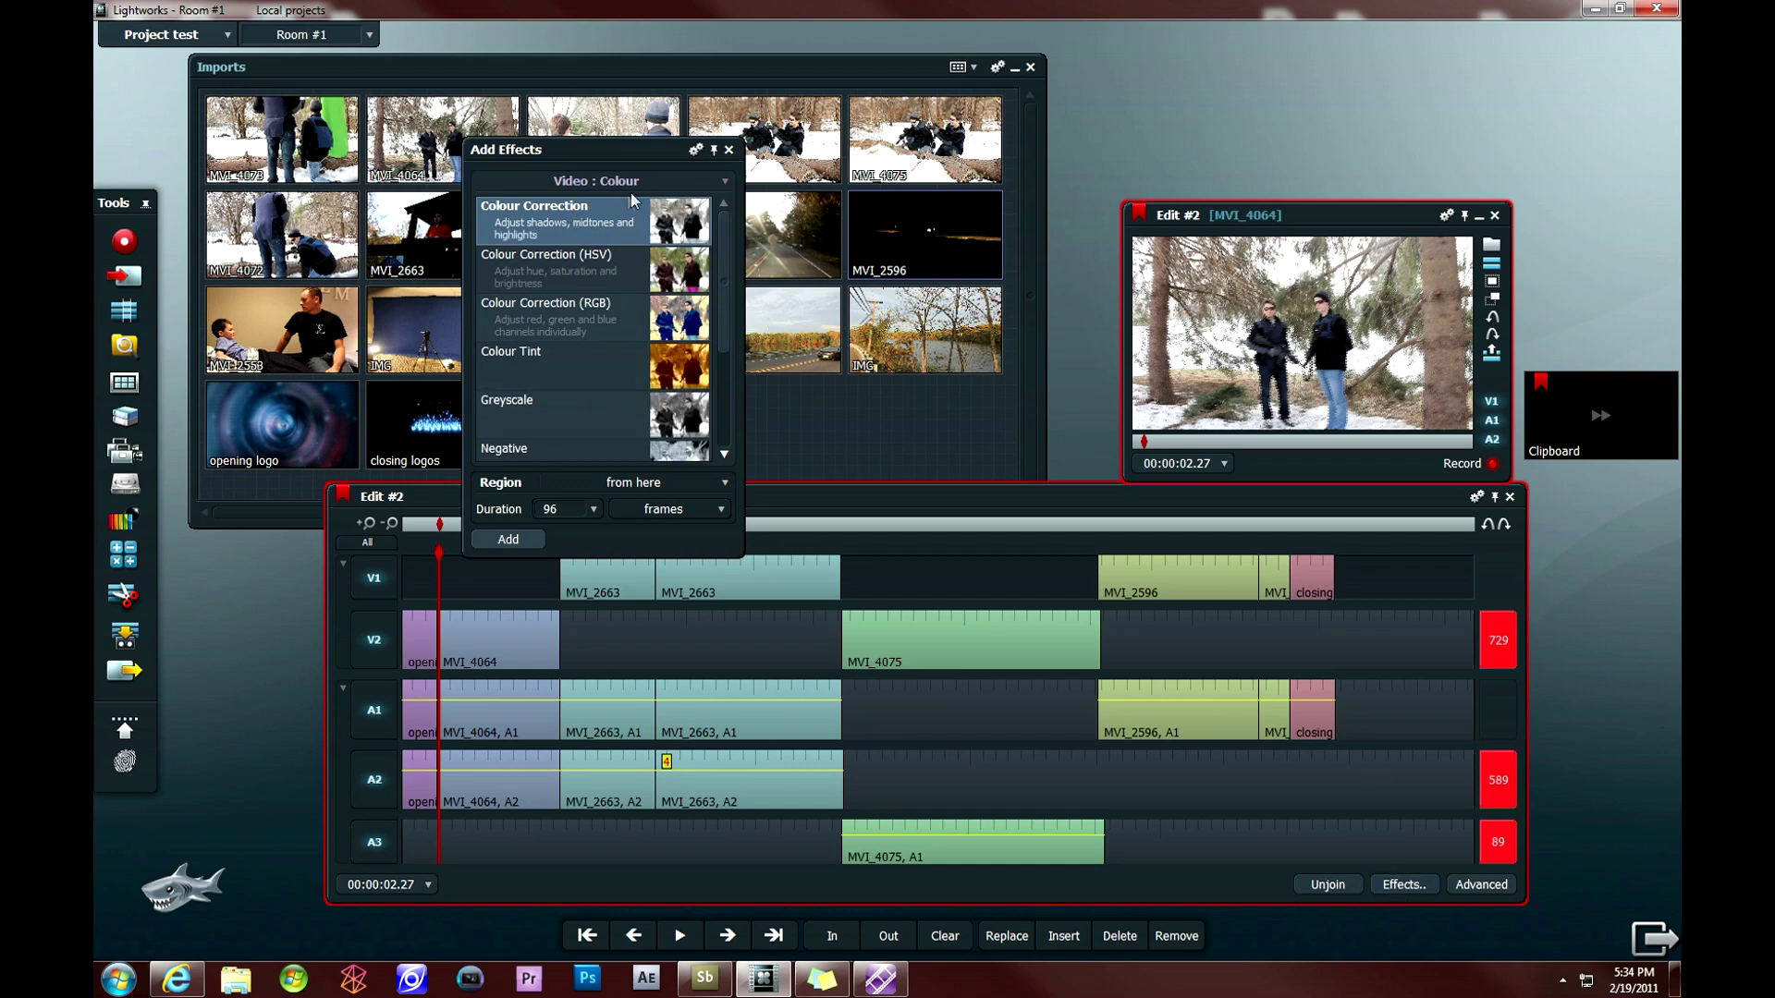
click(629, 183)
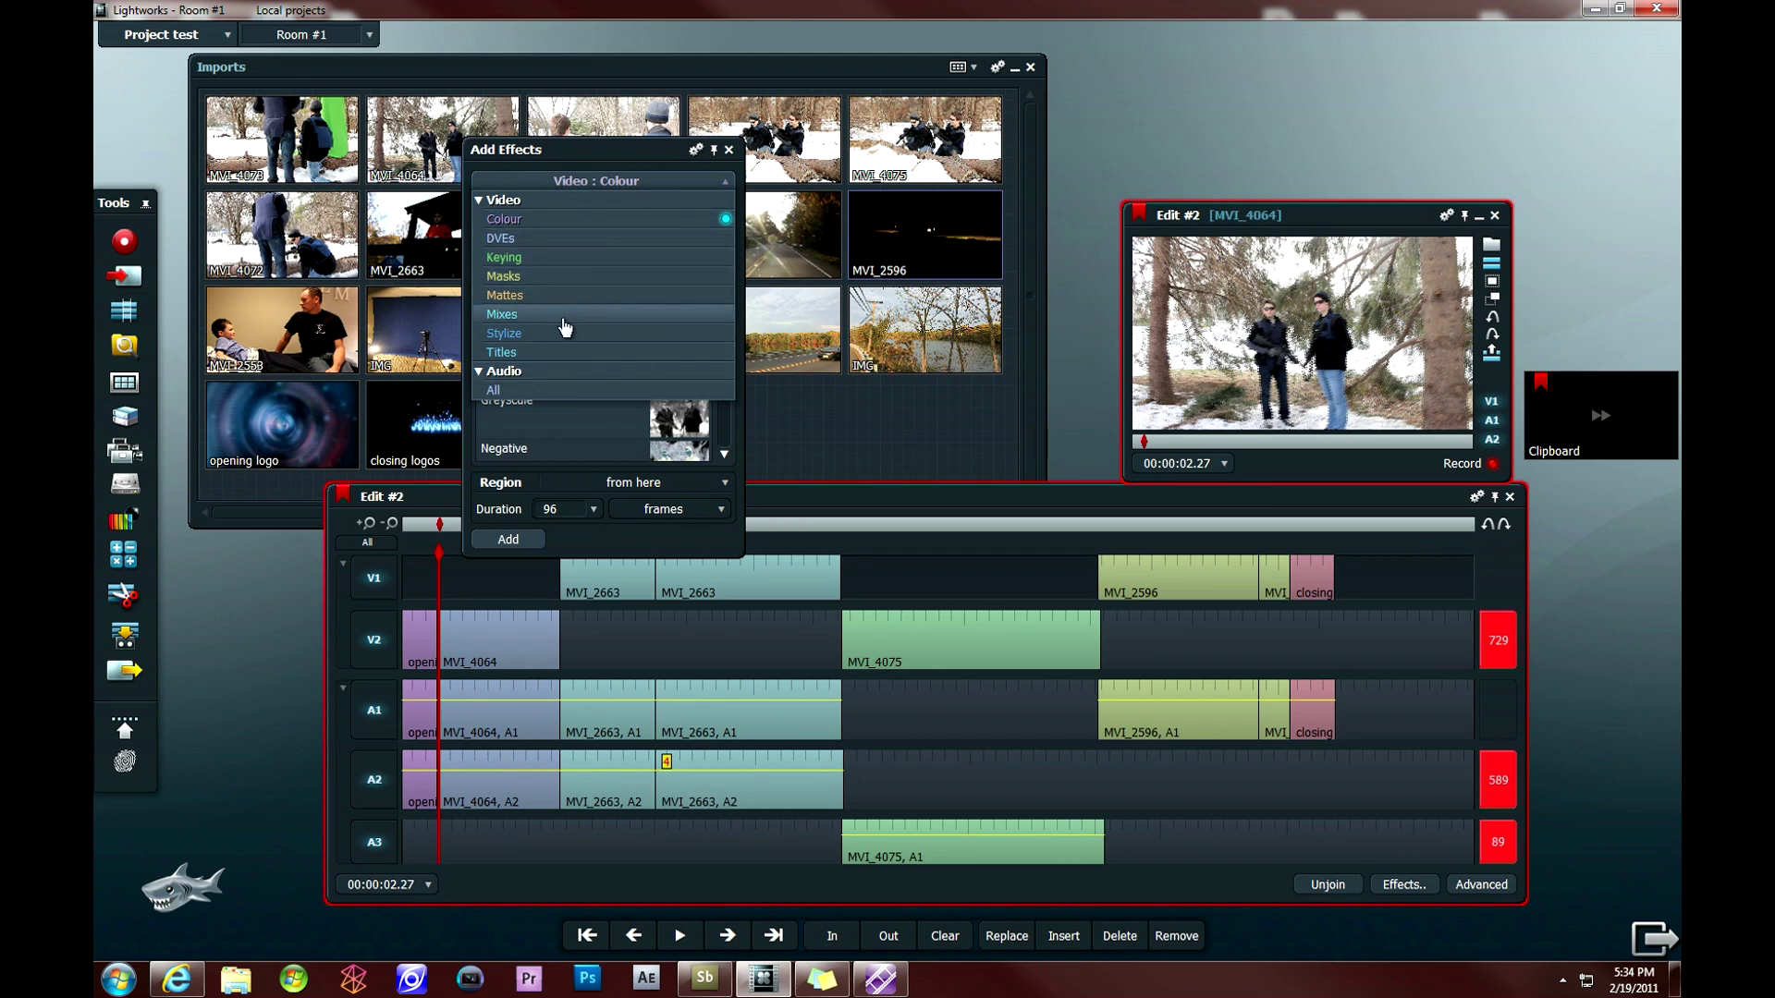
click(549, 230)
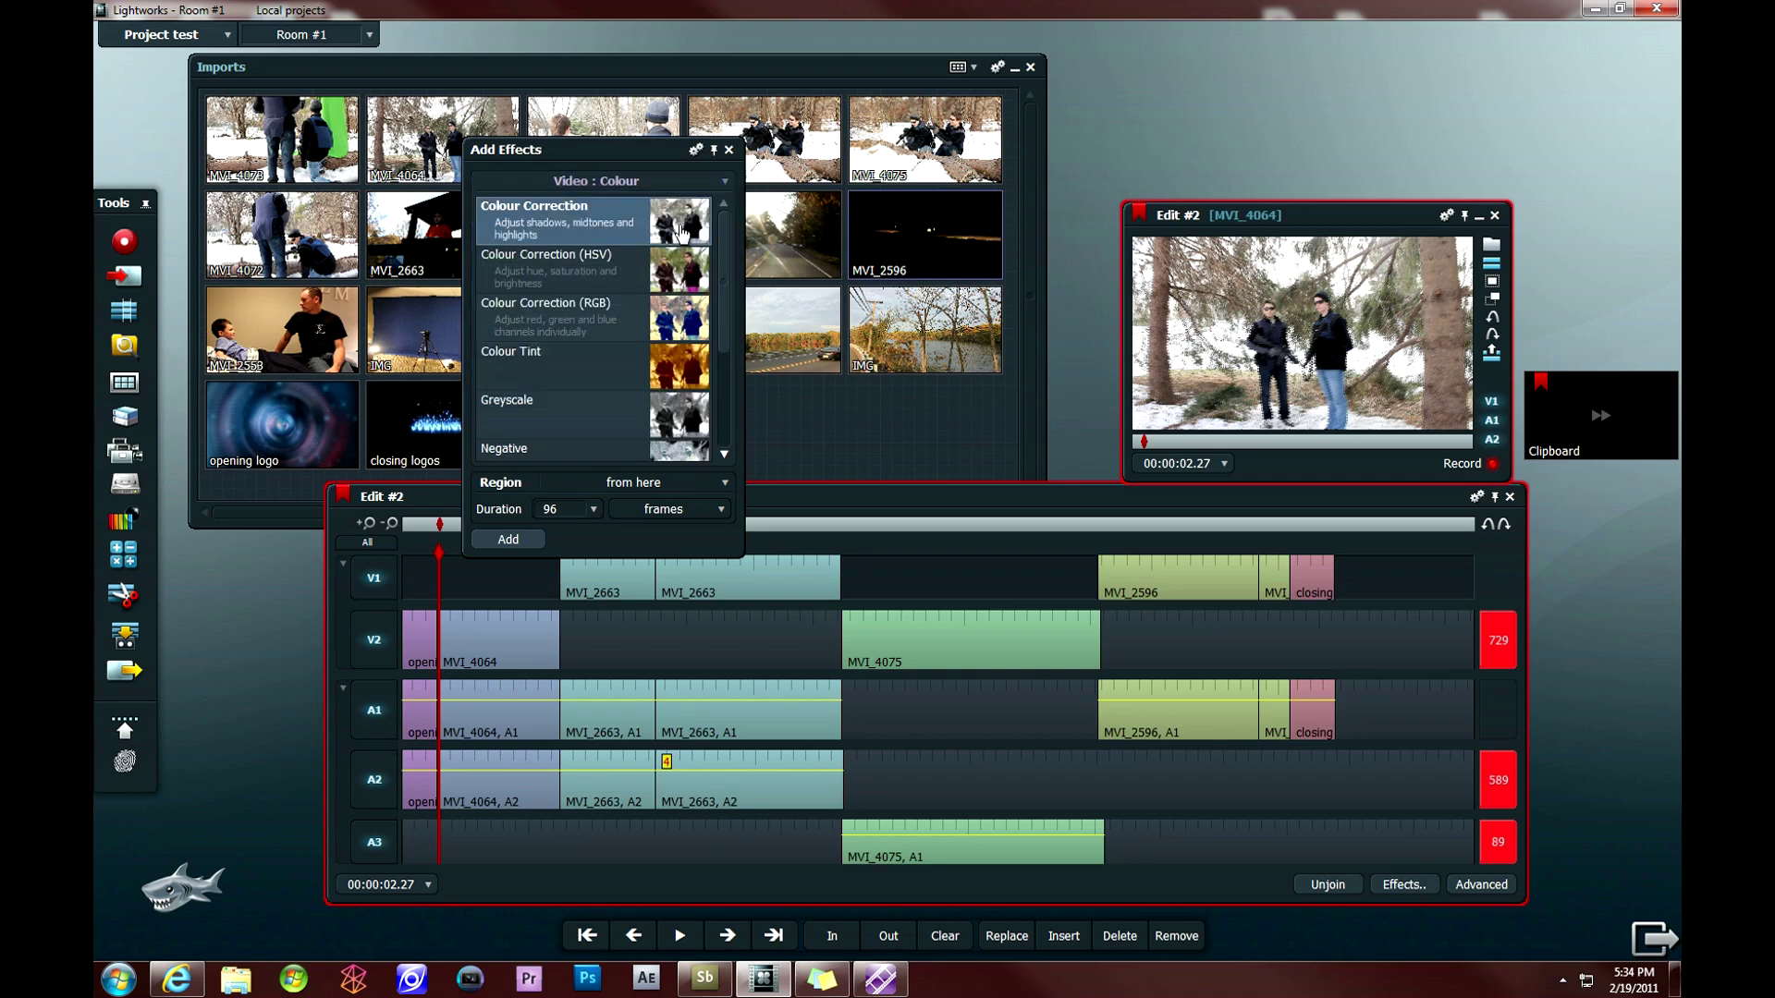
scroll(721, 300, down, 1)
mouse_move(720, 294)
mouse_down()
mouse_move(718, 390)
mouse_move(712, 279)
mouse_up()
- Keep a 96-frame duration with region 'from here' and add the Colour Correction
click(592, 509)
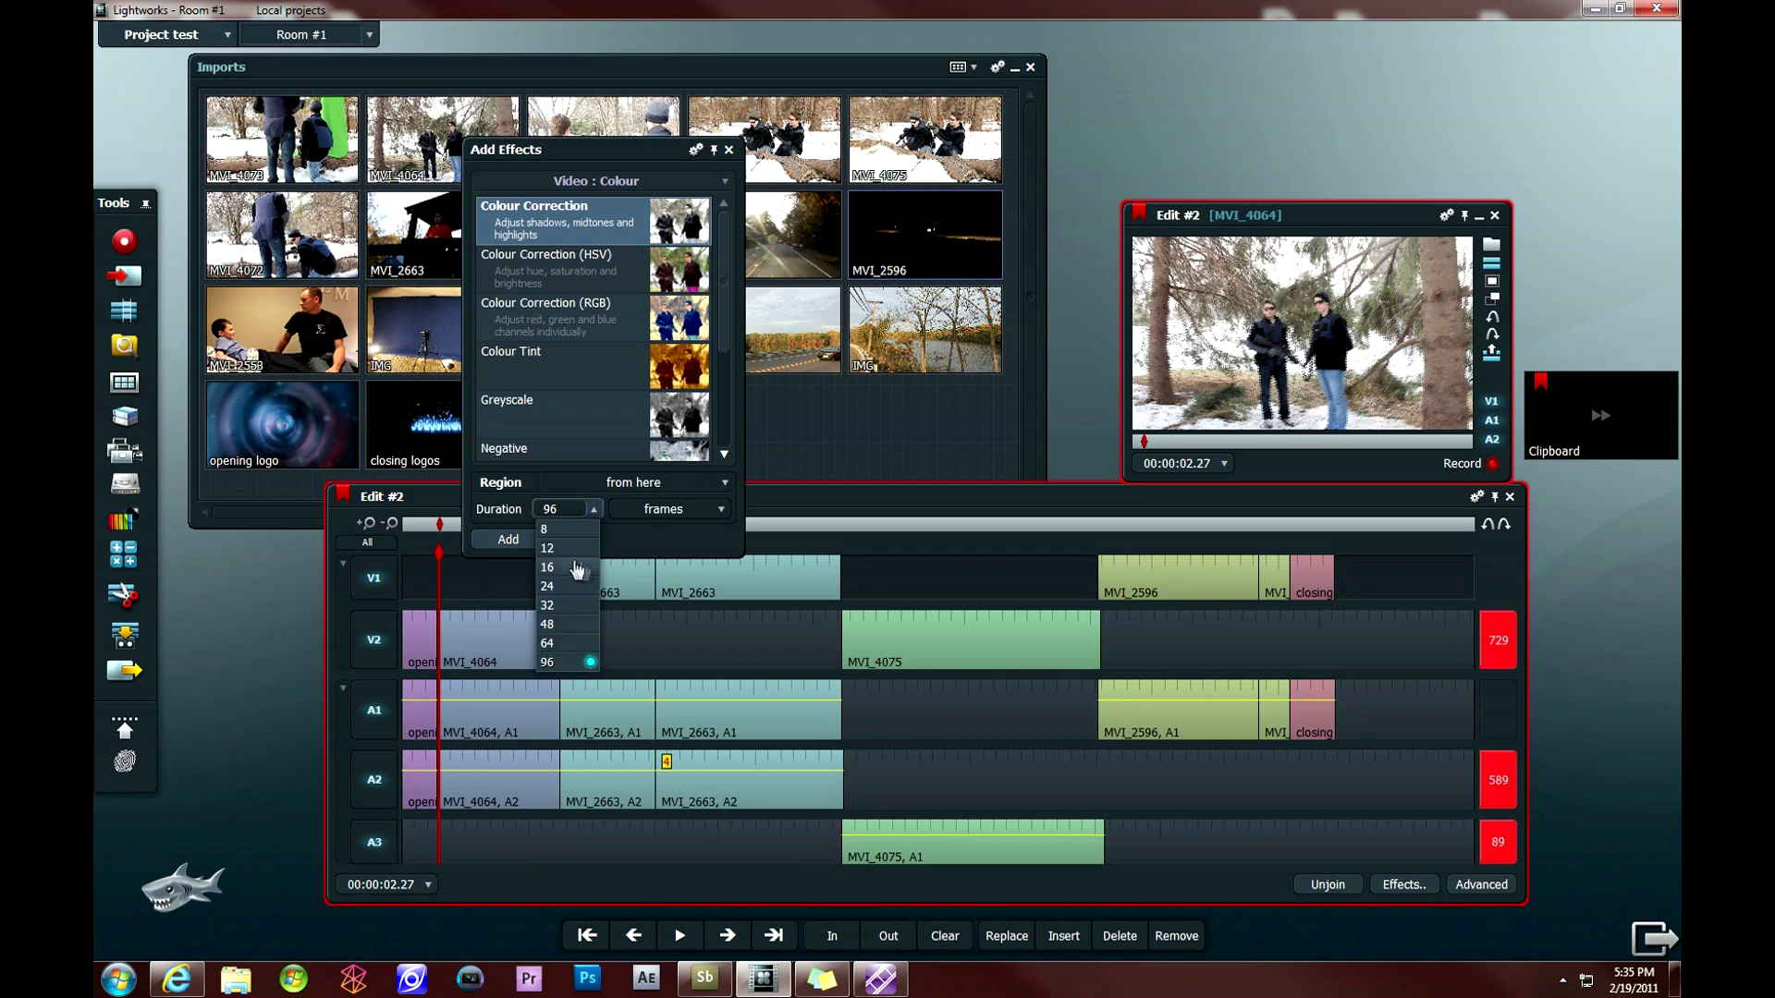
click(636, 545)
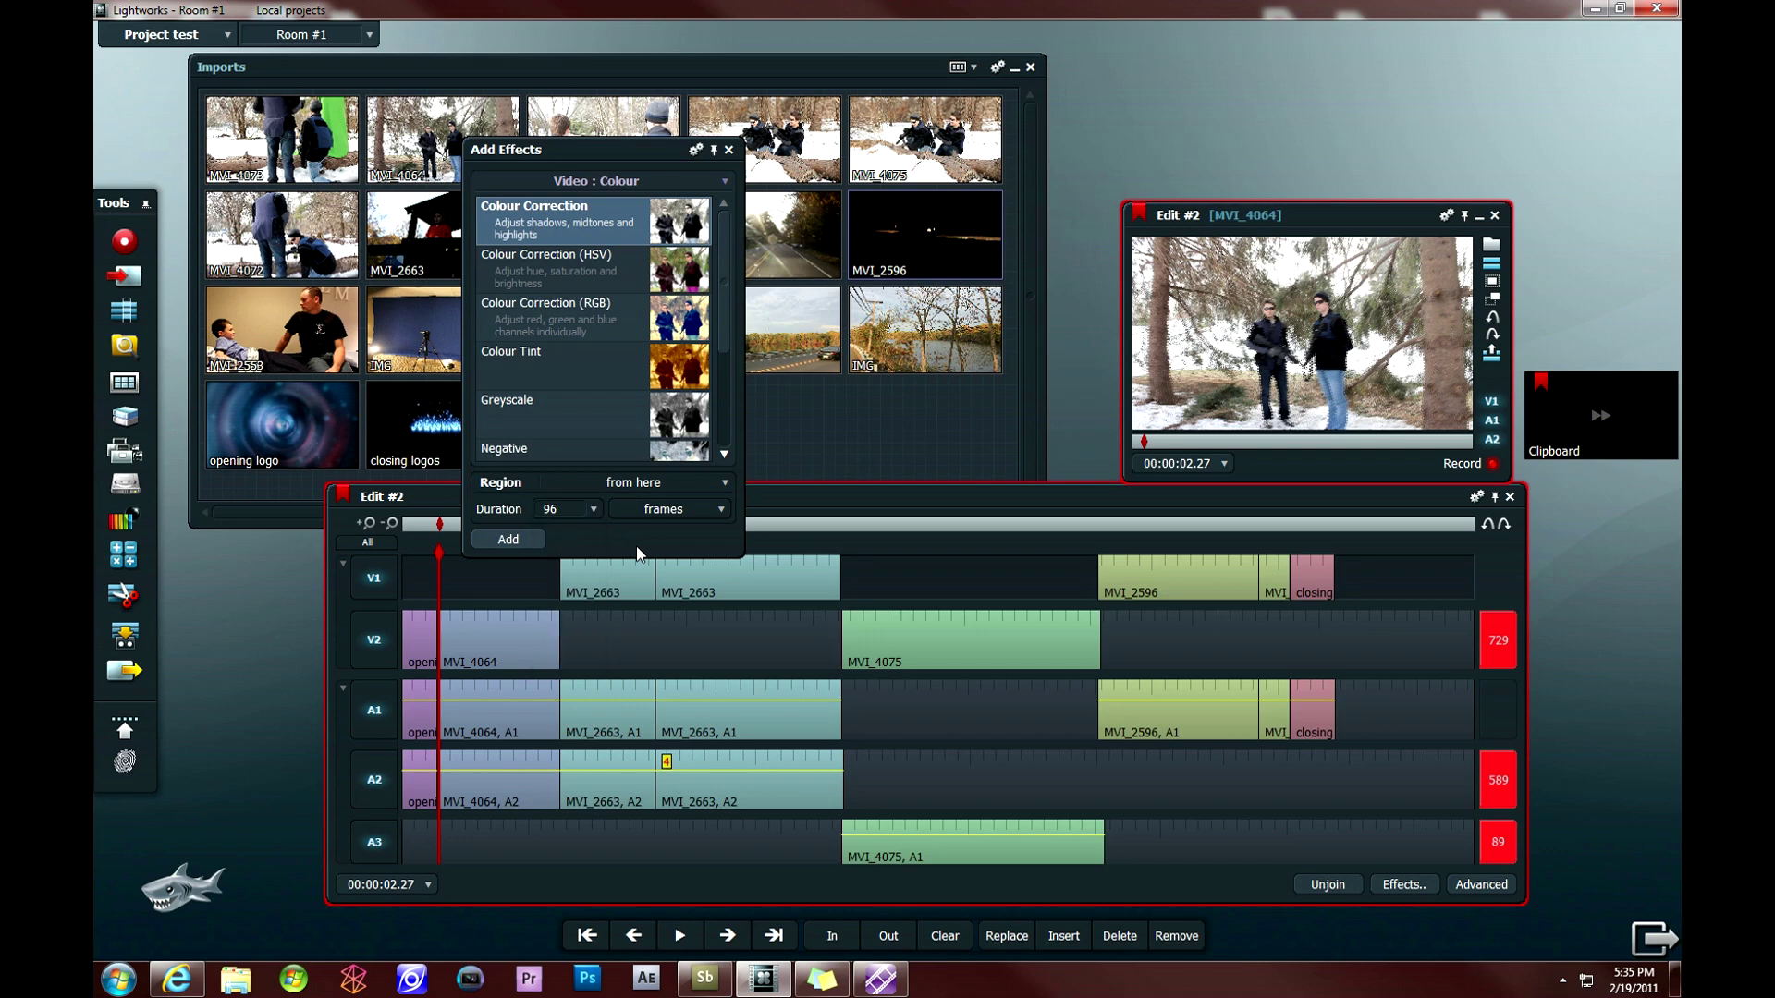
click(592, 510)
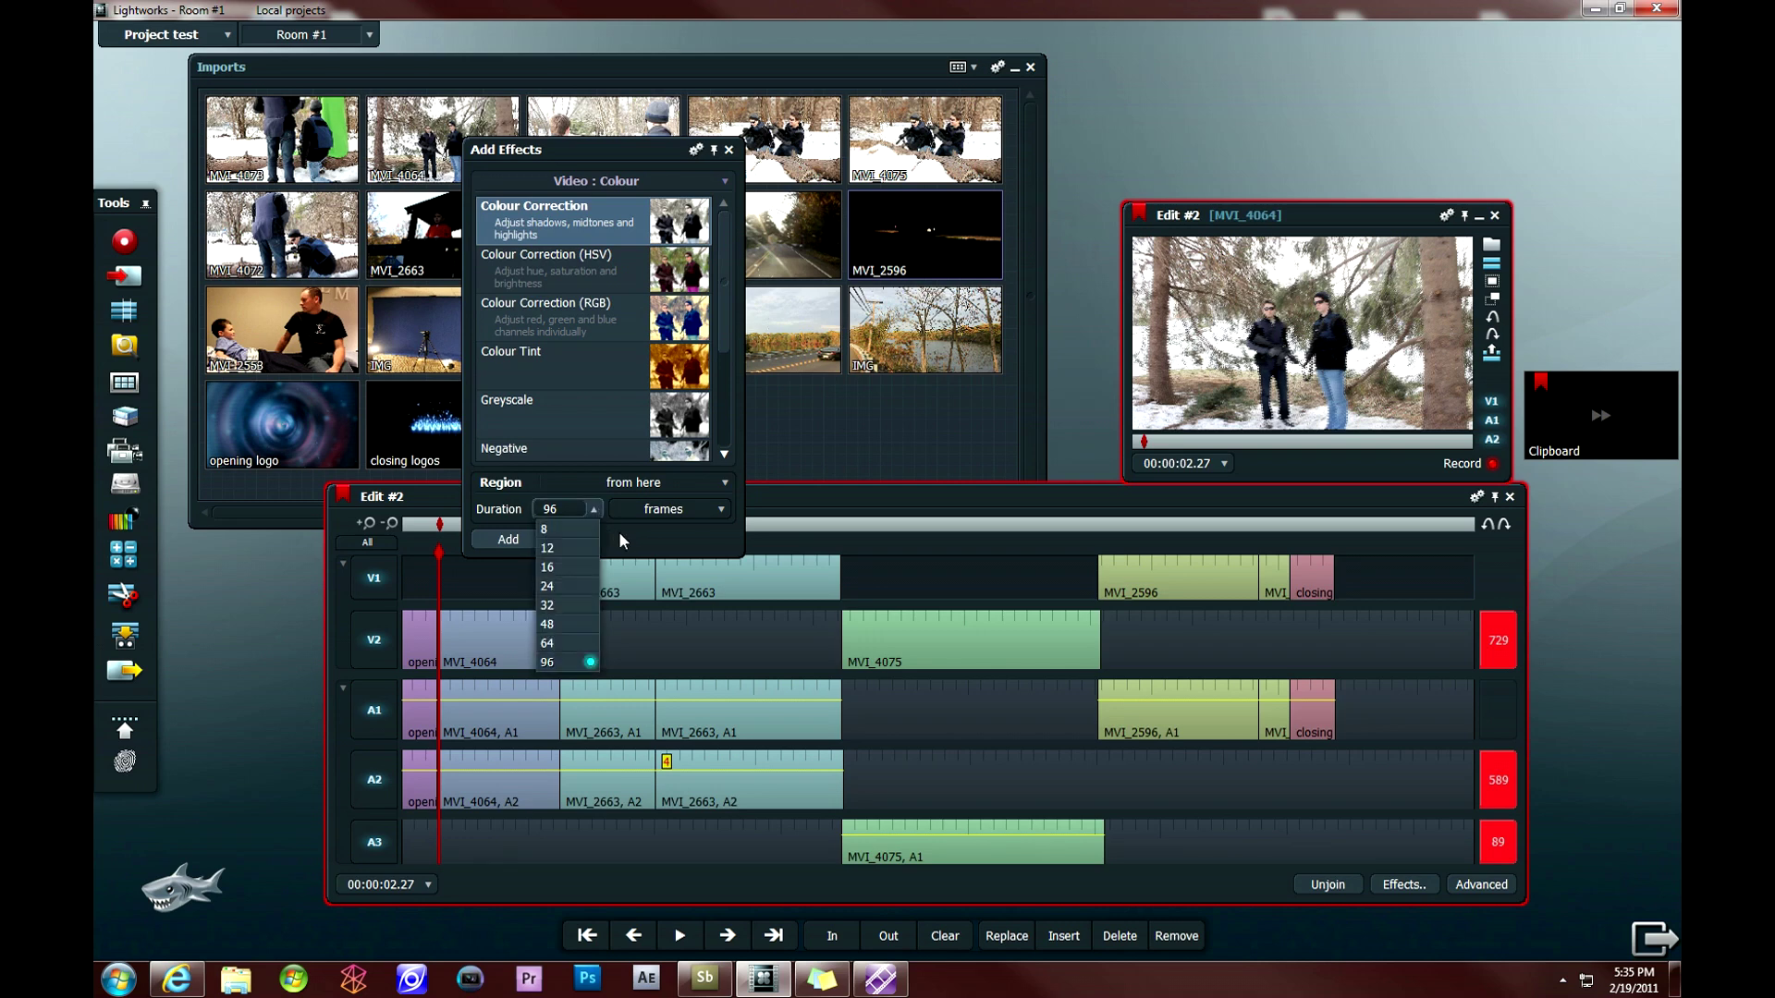
click(618, 535)
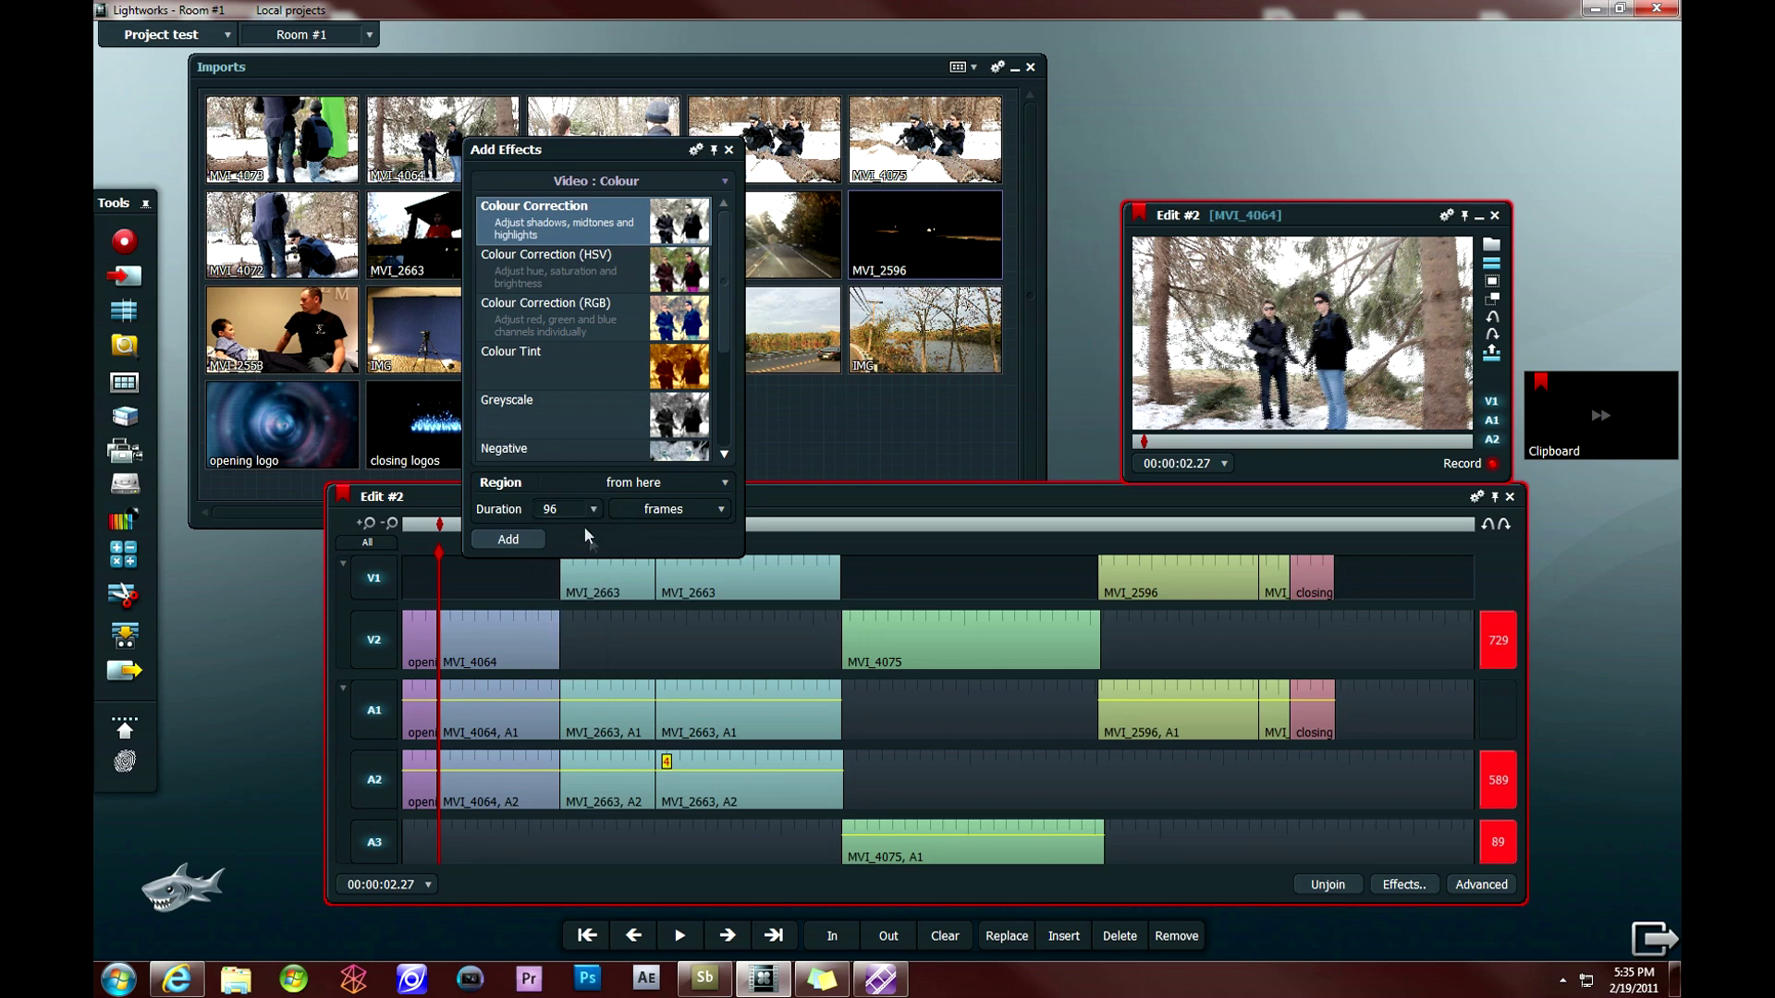
click(638, 488)
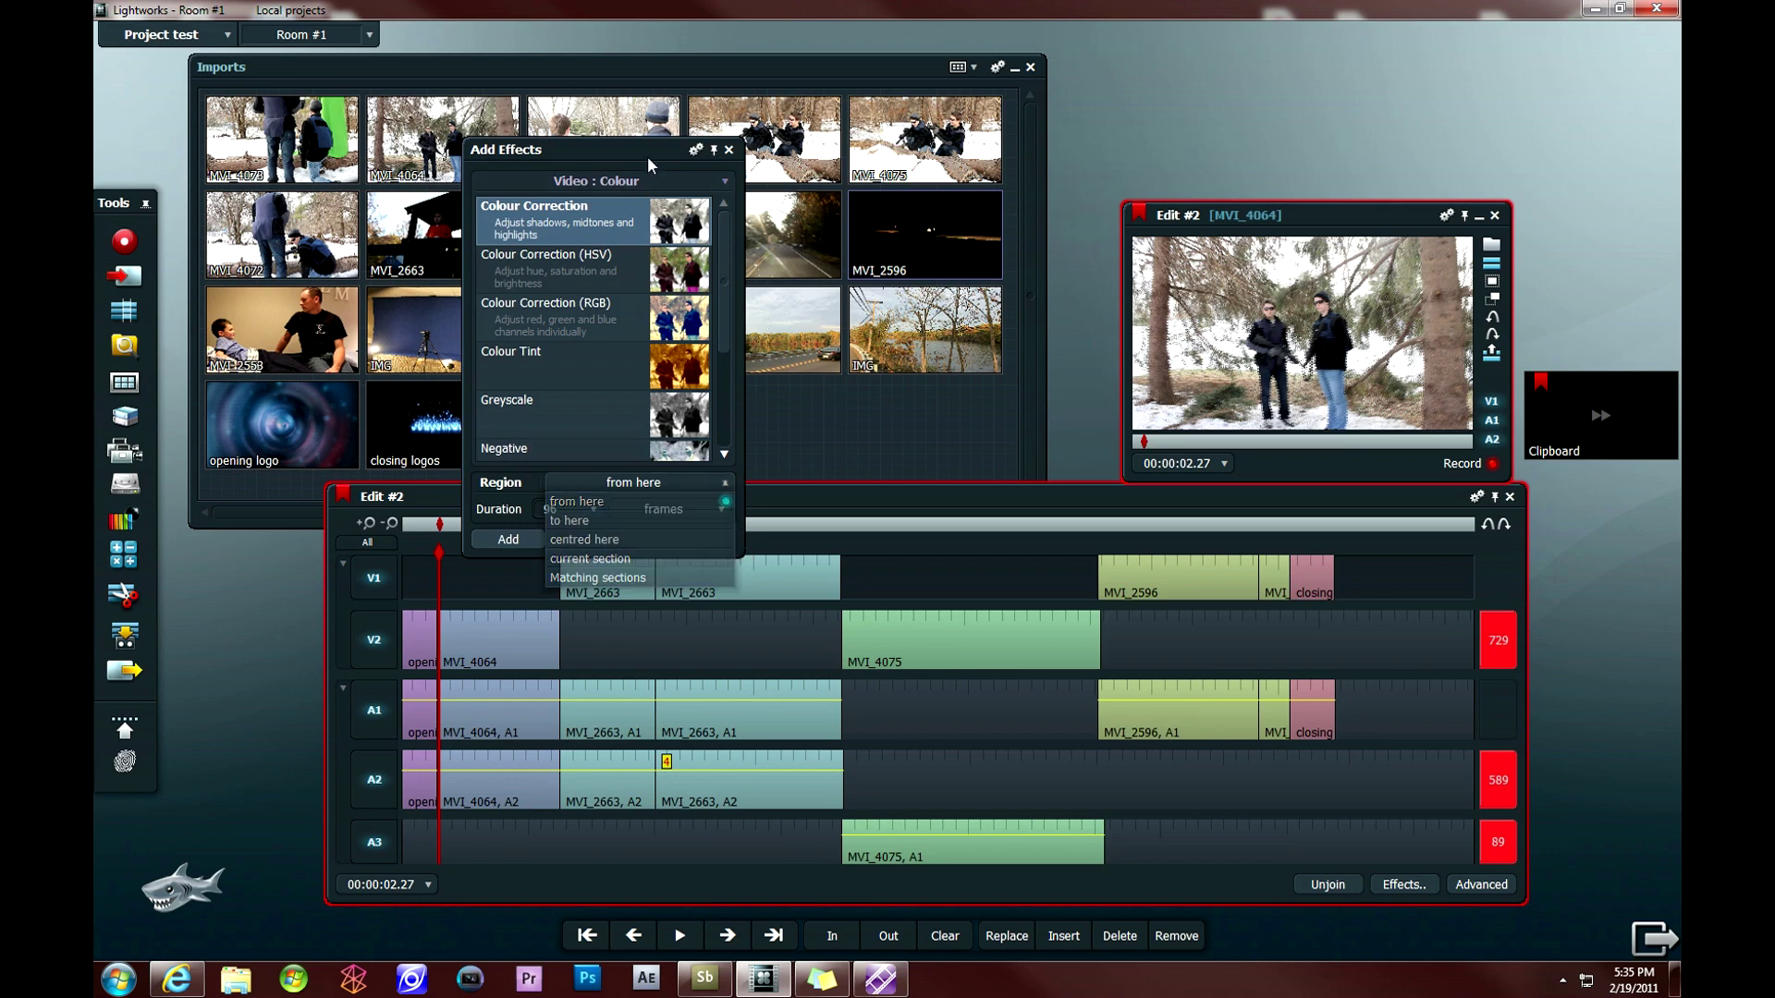
click(677, 228)
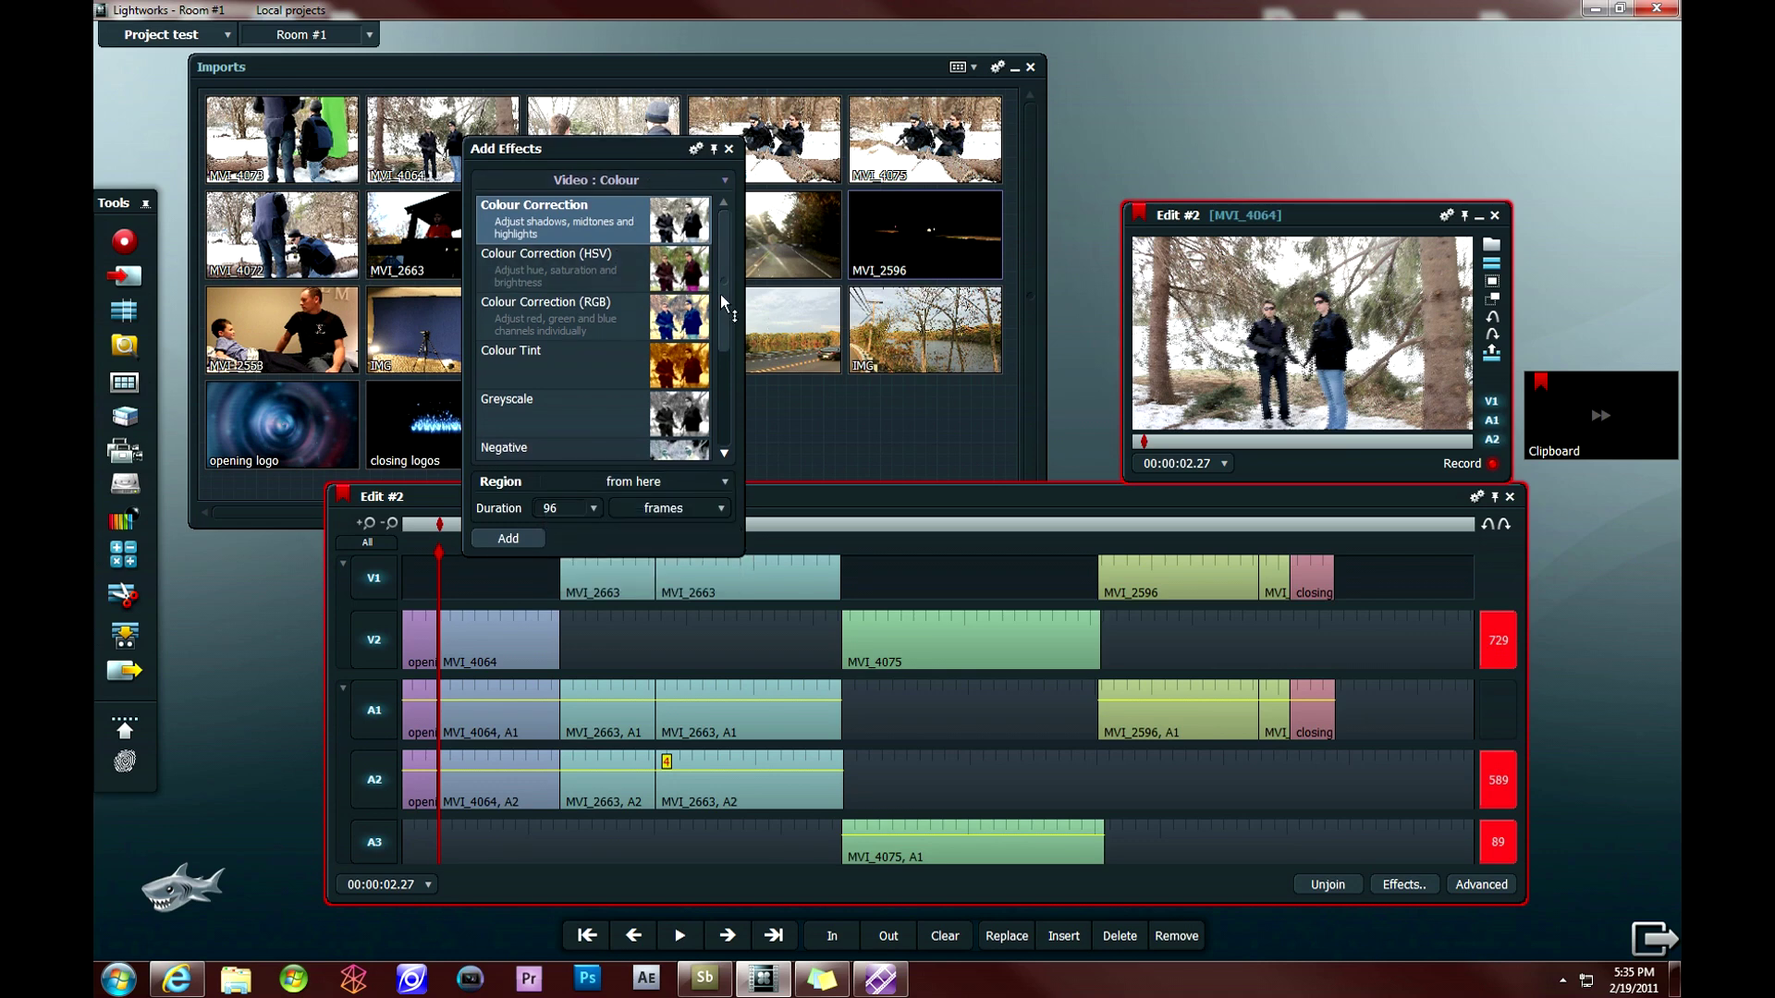
click(514, 545)
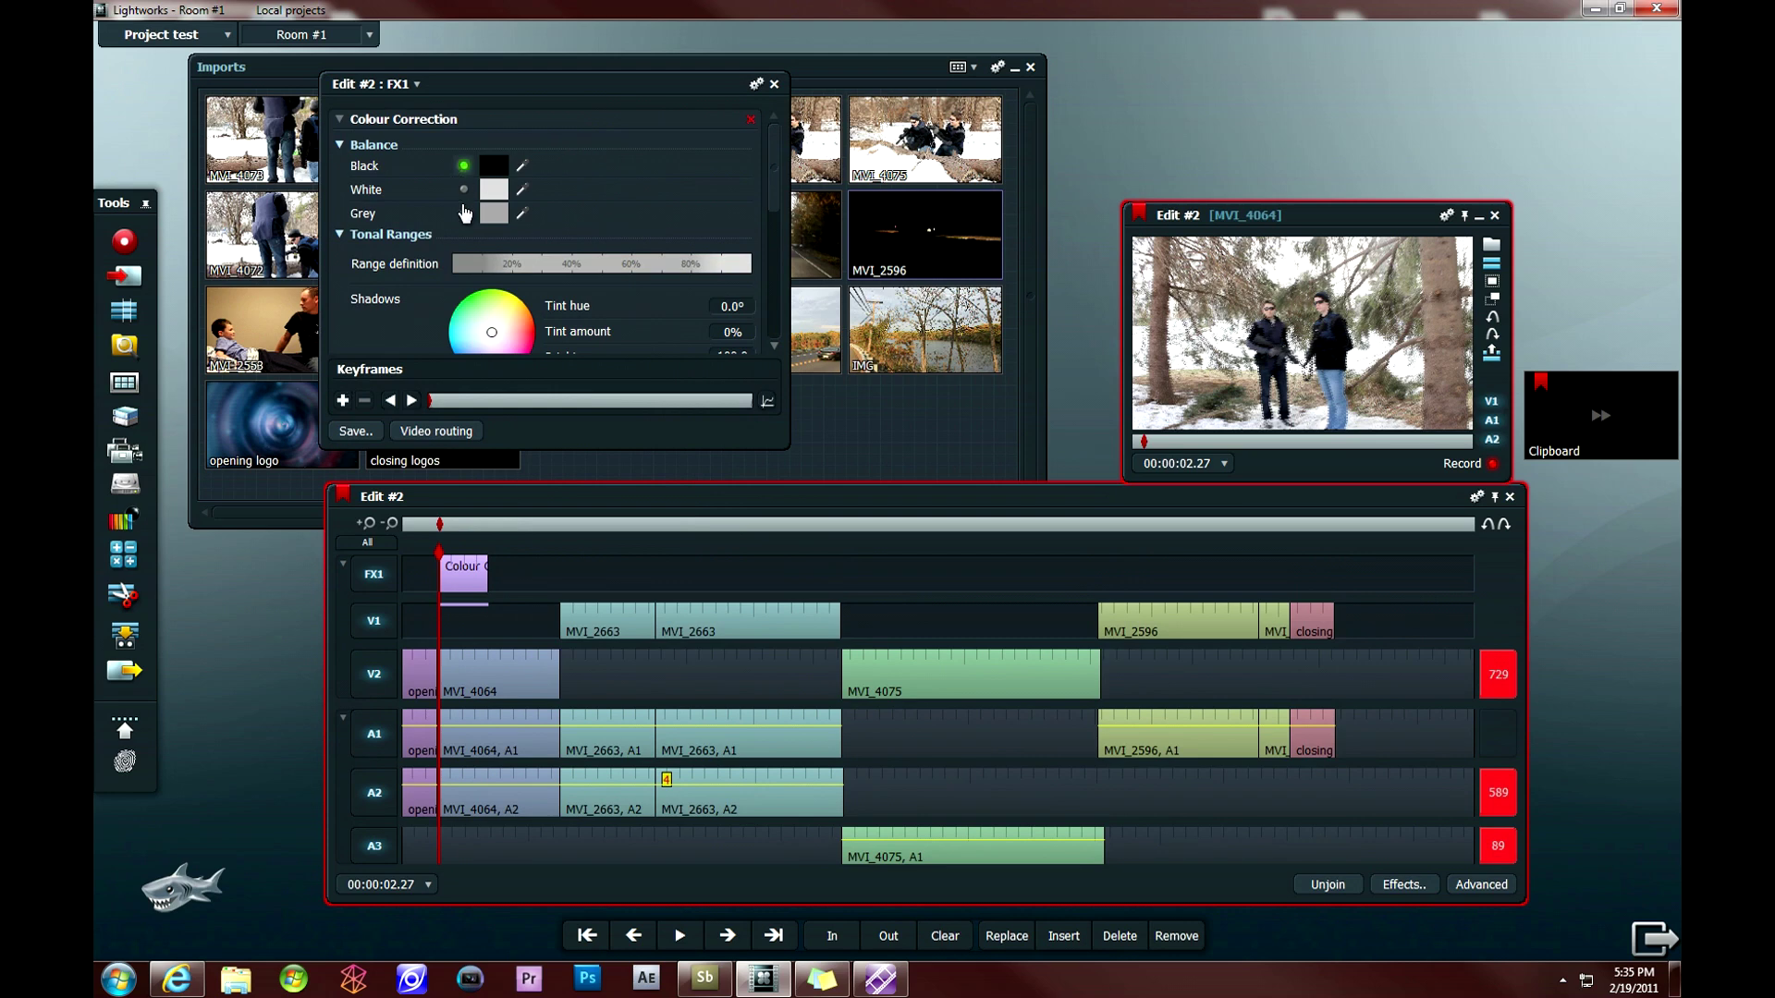
- Warm the shadows, midtones and highlights slightly, with highlights at 51.3° hue, 8.10% amount
key(space)
drag(768, 155, 768, 218)
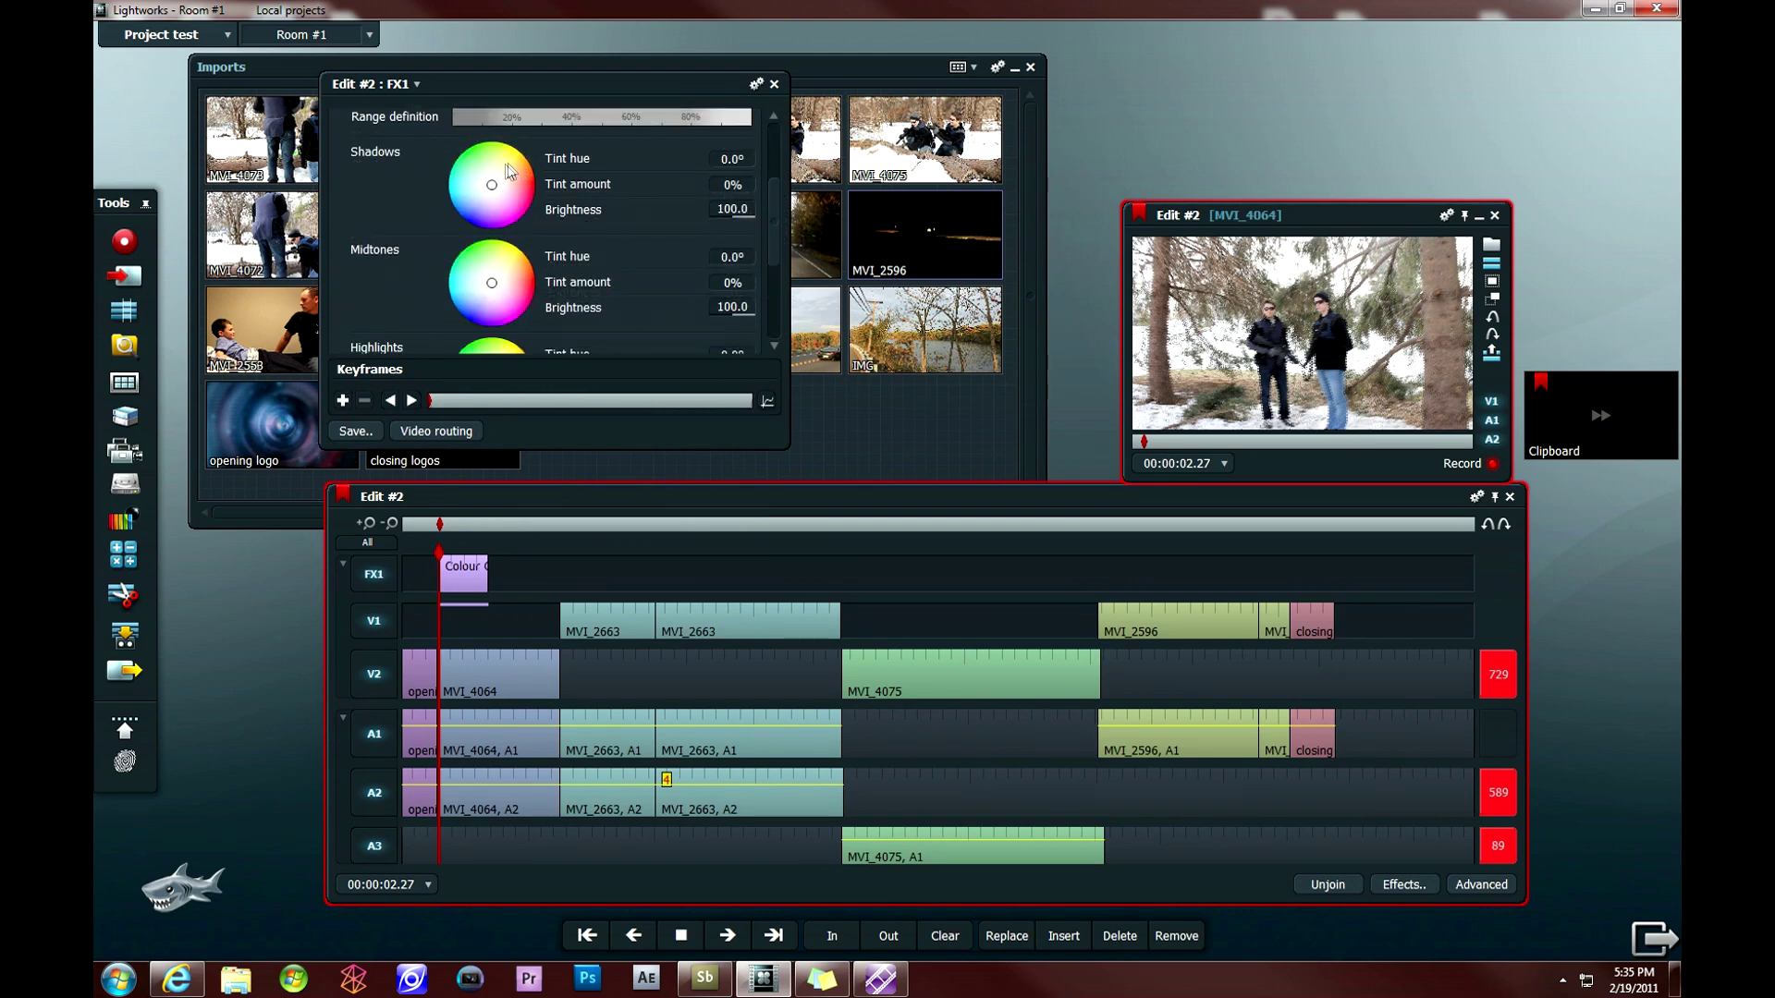
drag(490, 181, 497, 173)
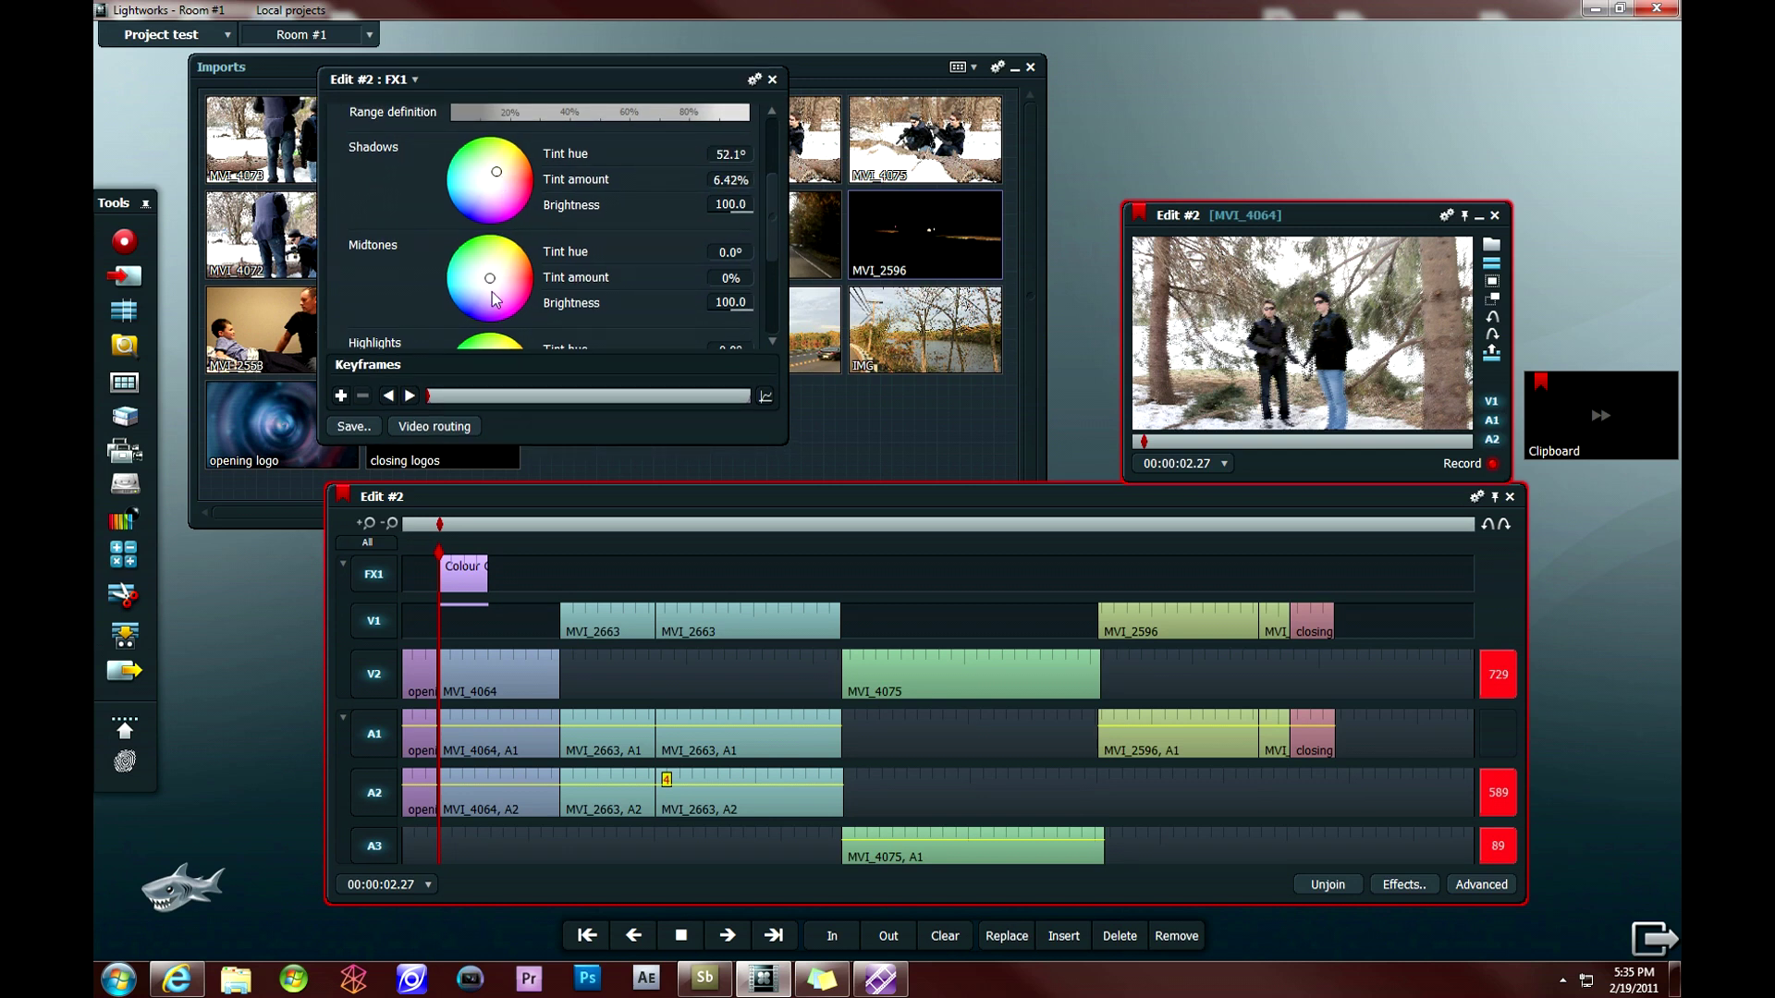
drag(490, 278, 503, 286)
drag(772, 217, 771, 272)
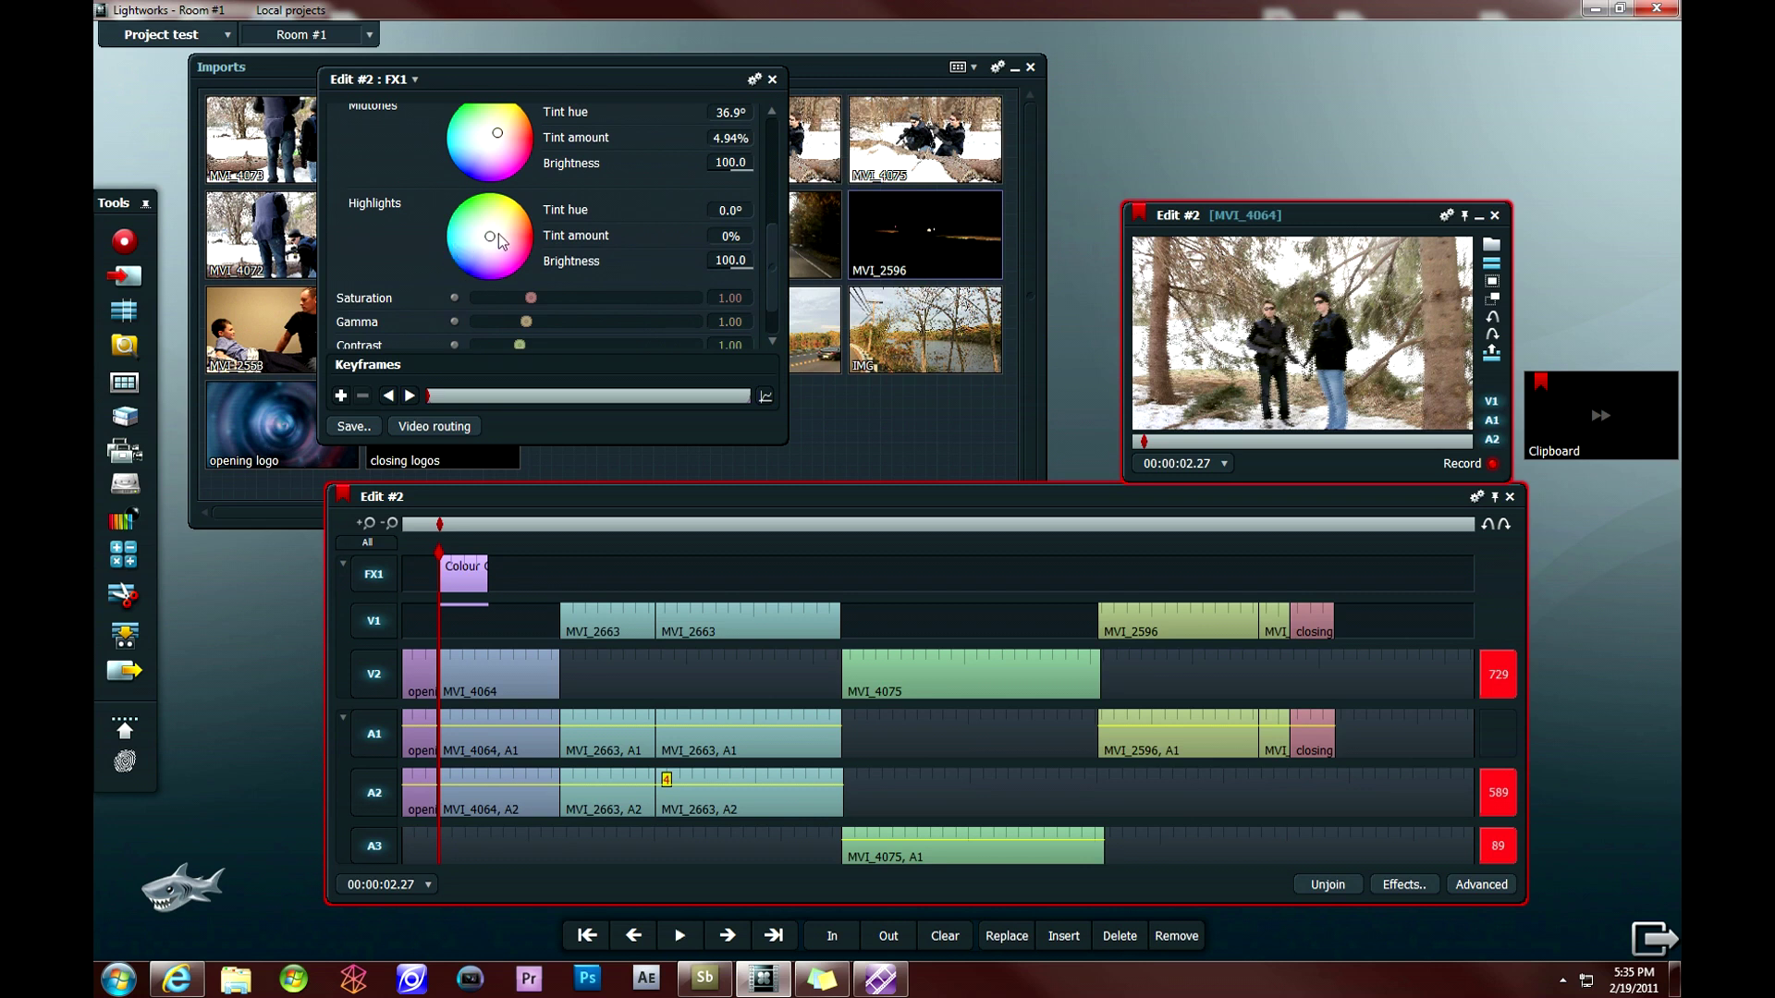
drag(490, 237, 497, 226)
- Set saturation 1.13, gamma 0.90, contrast 0.92, brightness -4.72% and gain 1.03
scroll(773, 237, down, 1)
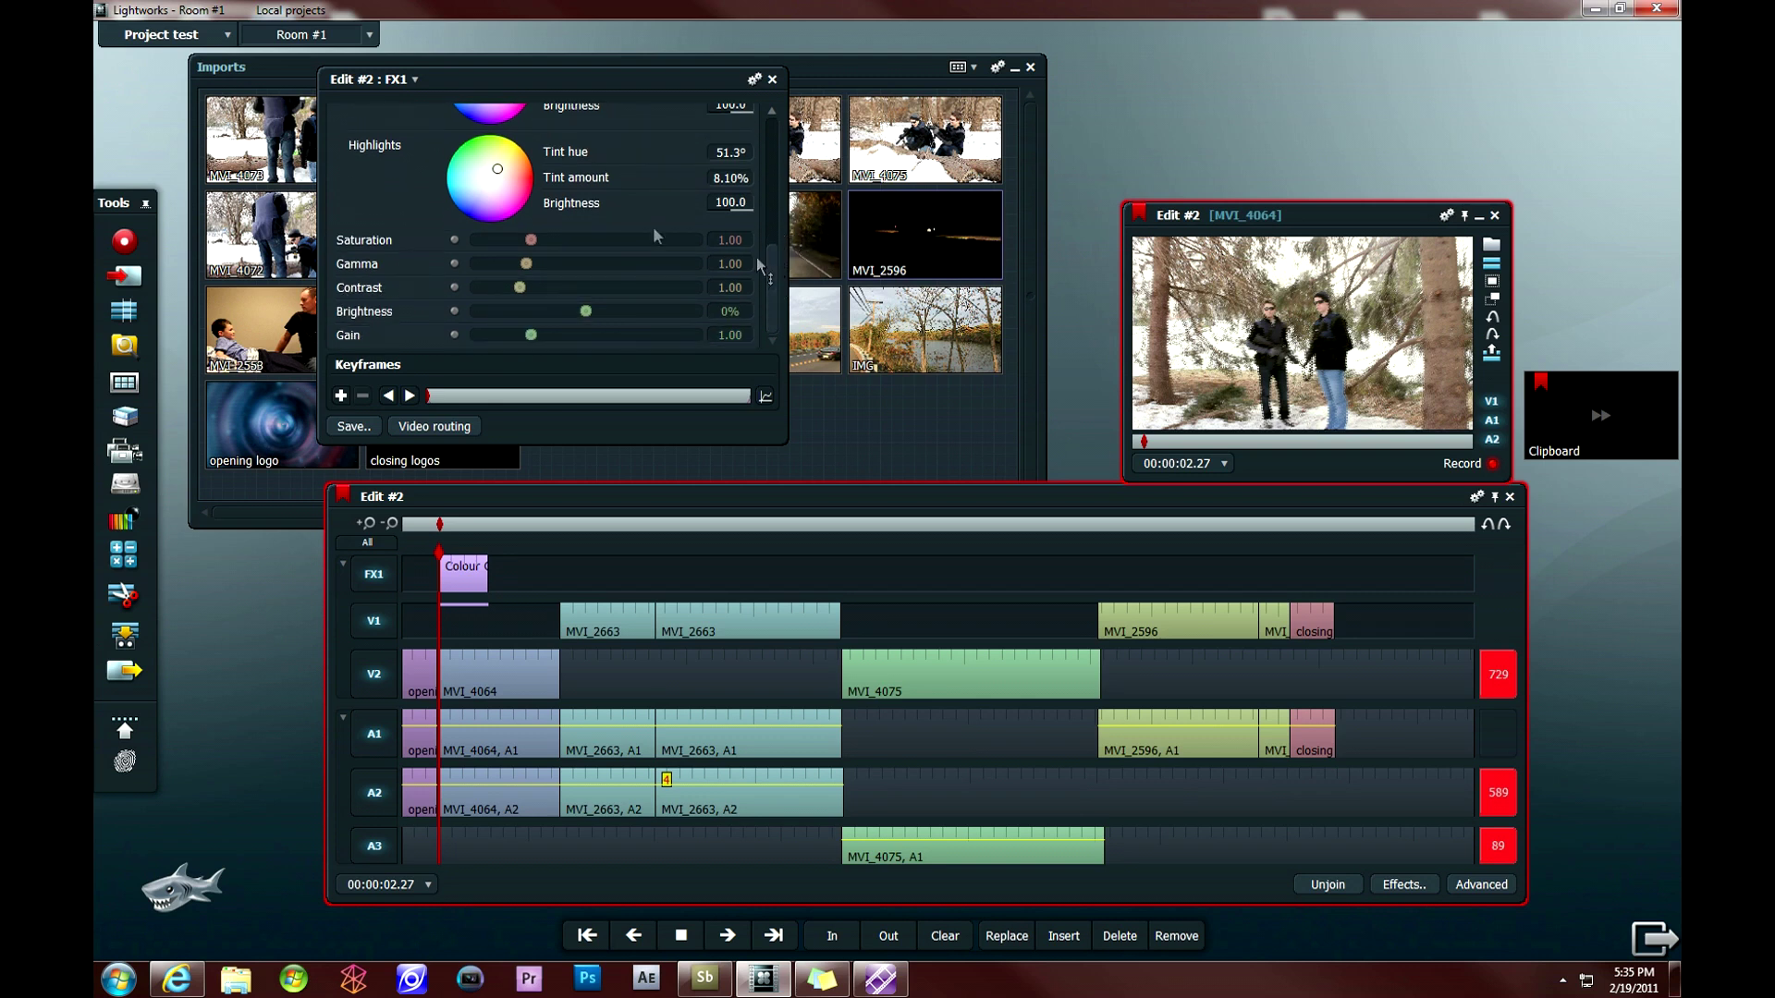
drag(531, 242, 536, 239)
drag(524, 263, 521, 266)
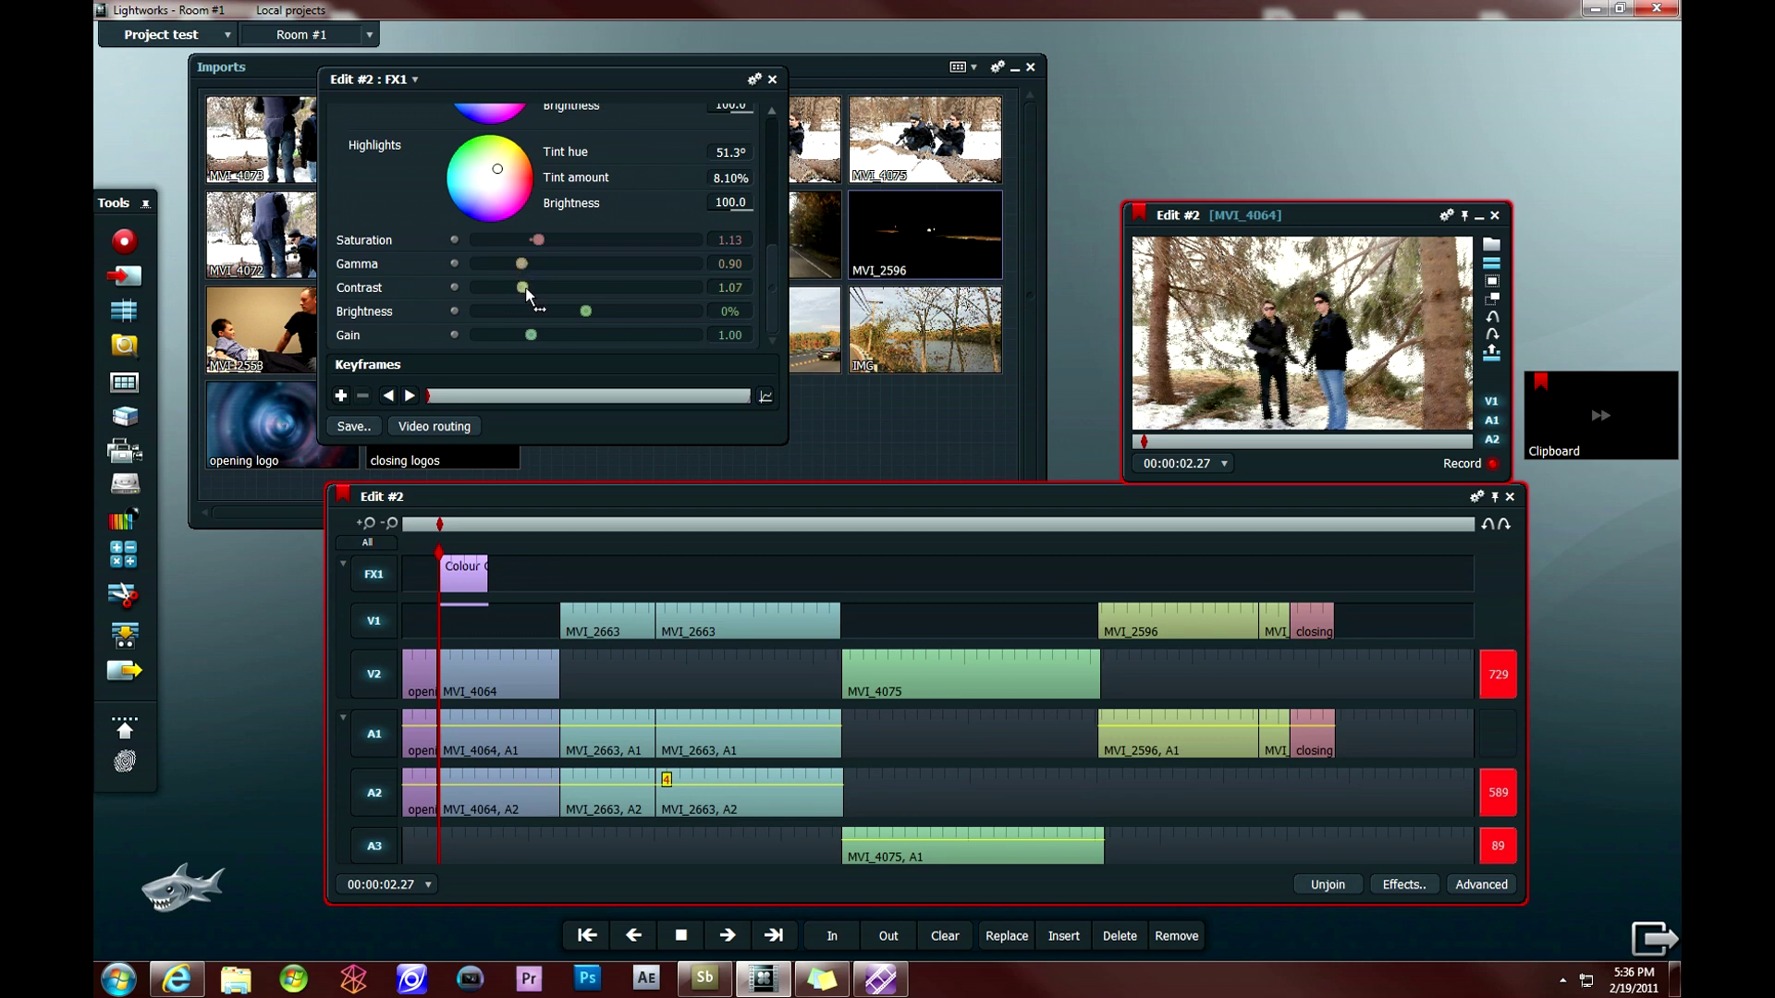
drag(525, 287, 522, 287)
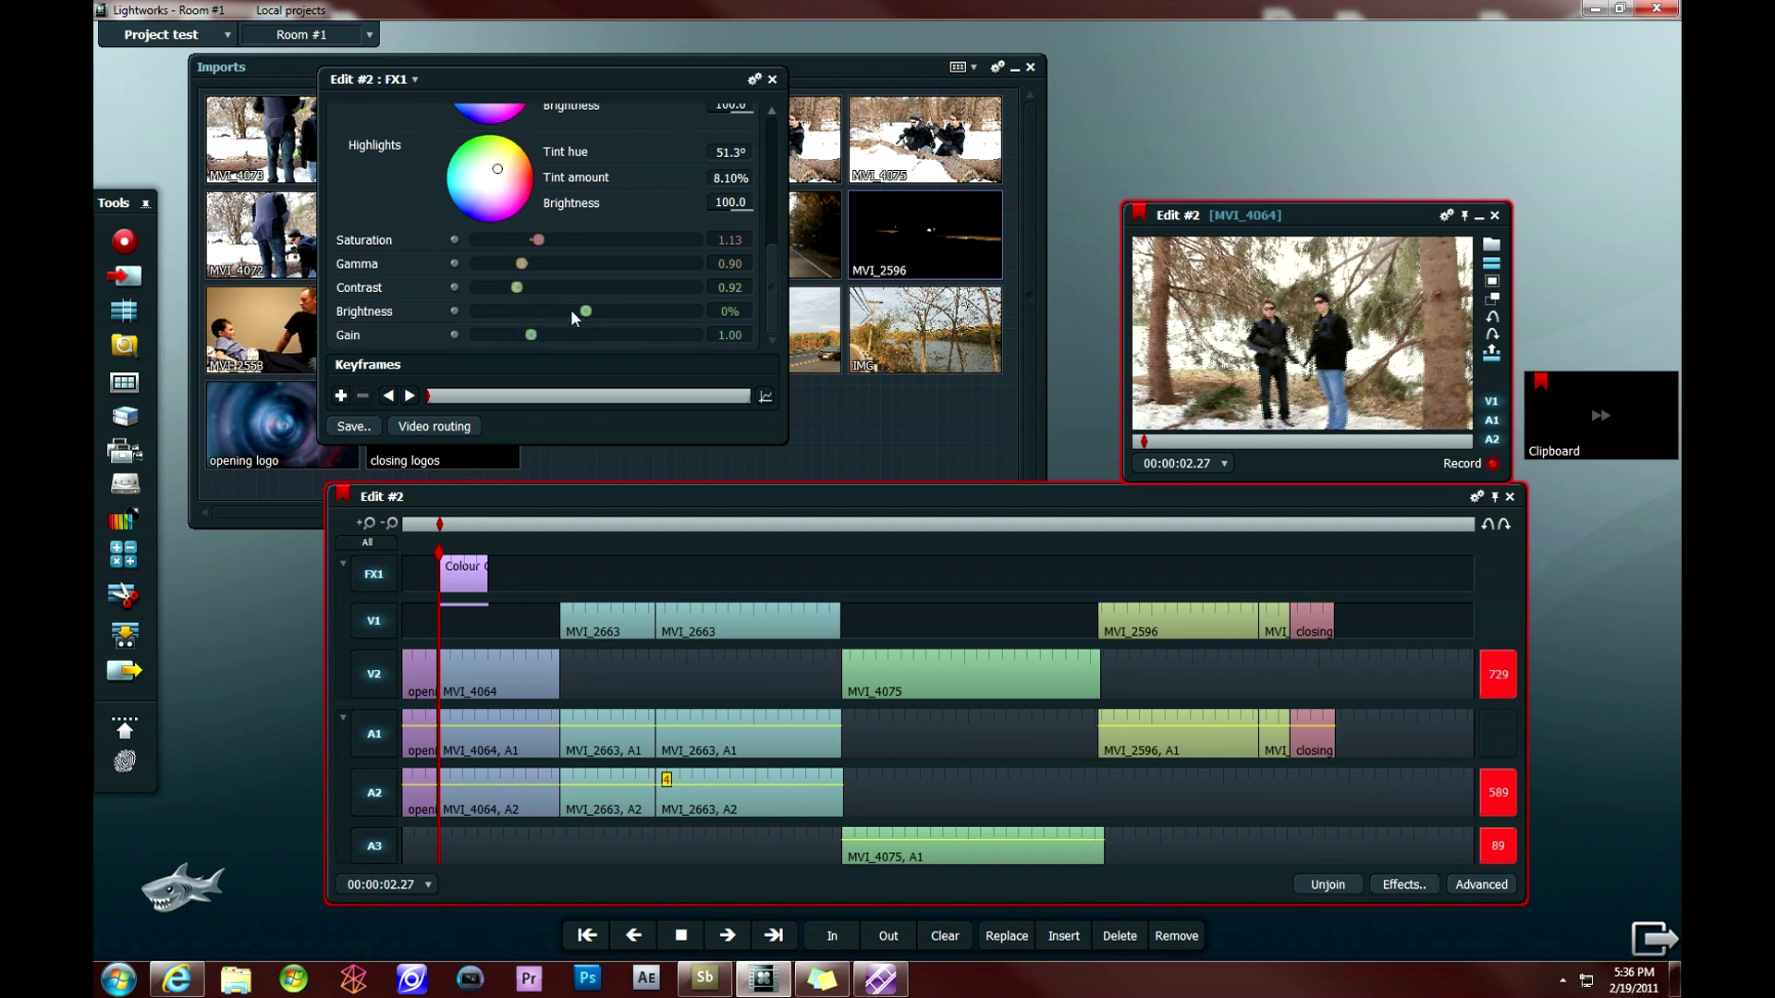
drag(577, 311, 533, 339)
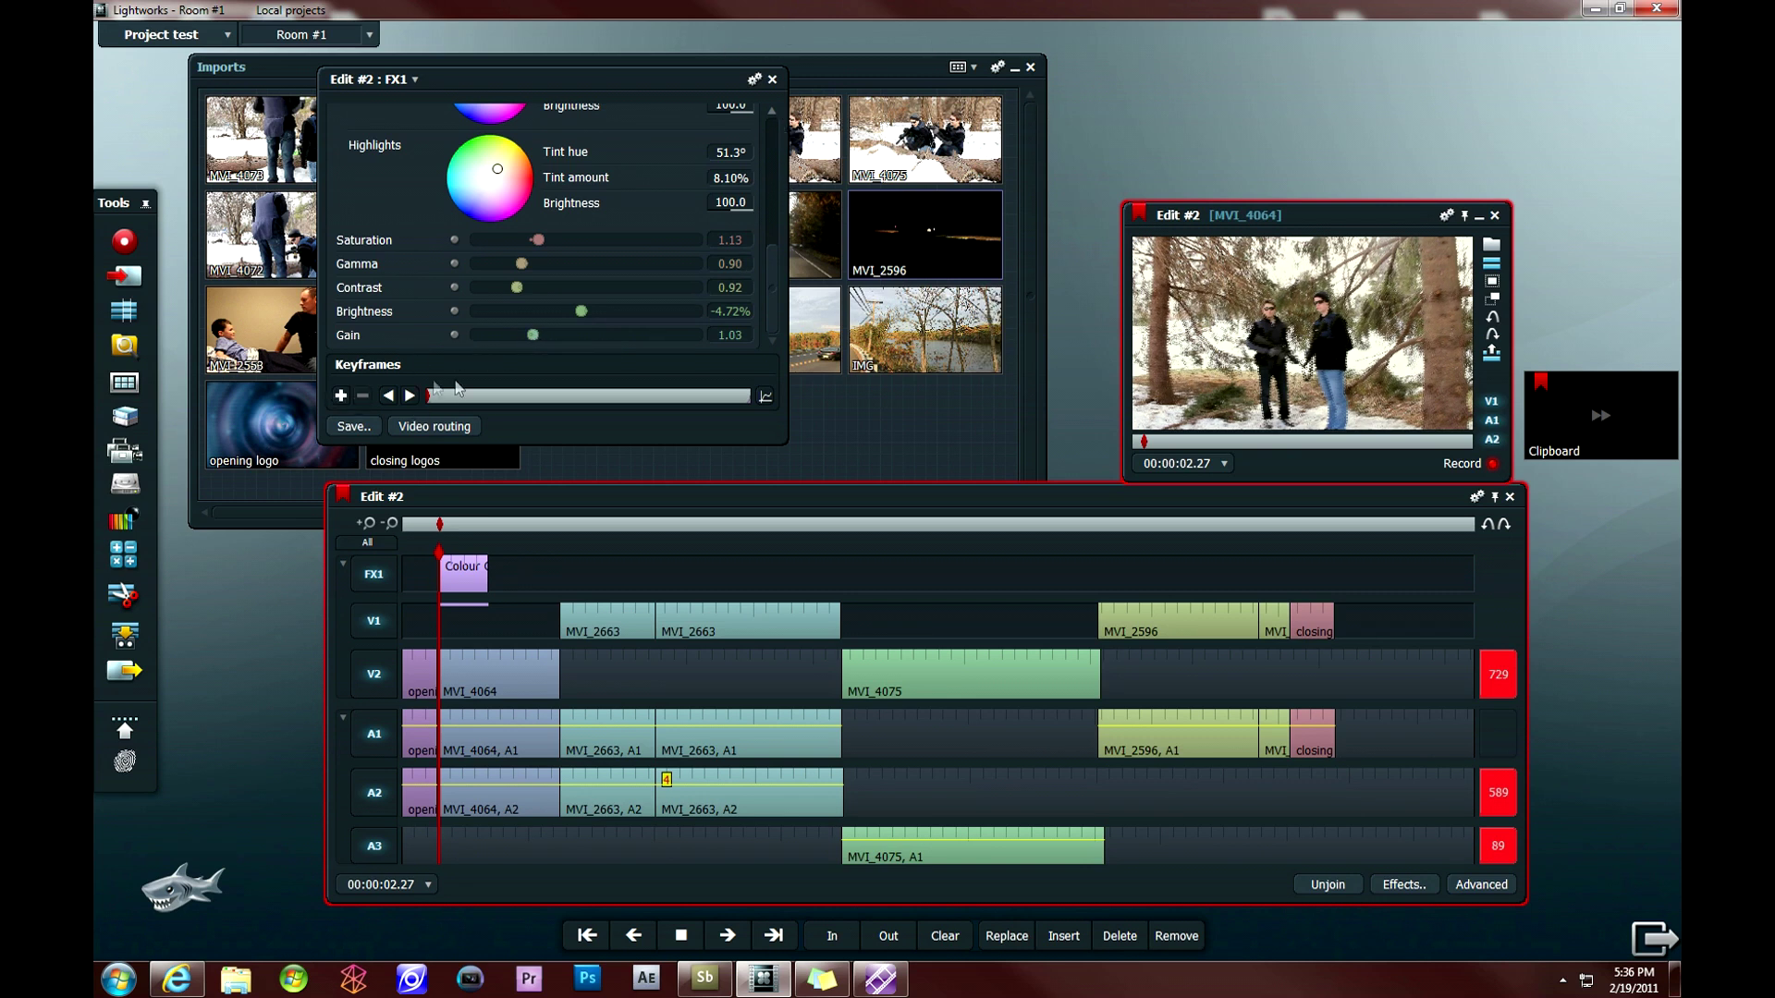
mouse_move(508, 445)
mouse_down()
mouse_move(508, 468)
mouse_move(518, 447)
mouse_up()
- Minimize the Imports bin and preview from 00:00:05.05 in the colour-corrected clip
click(785, 448)
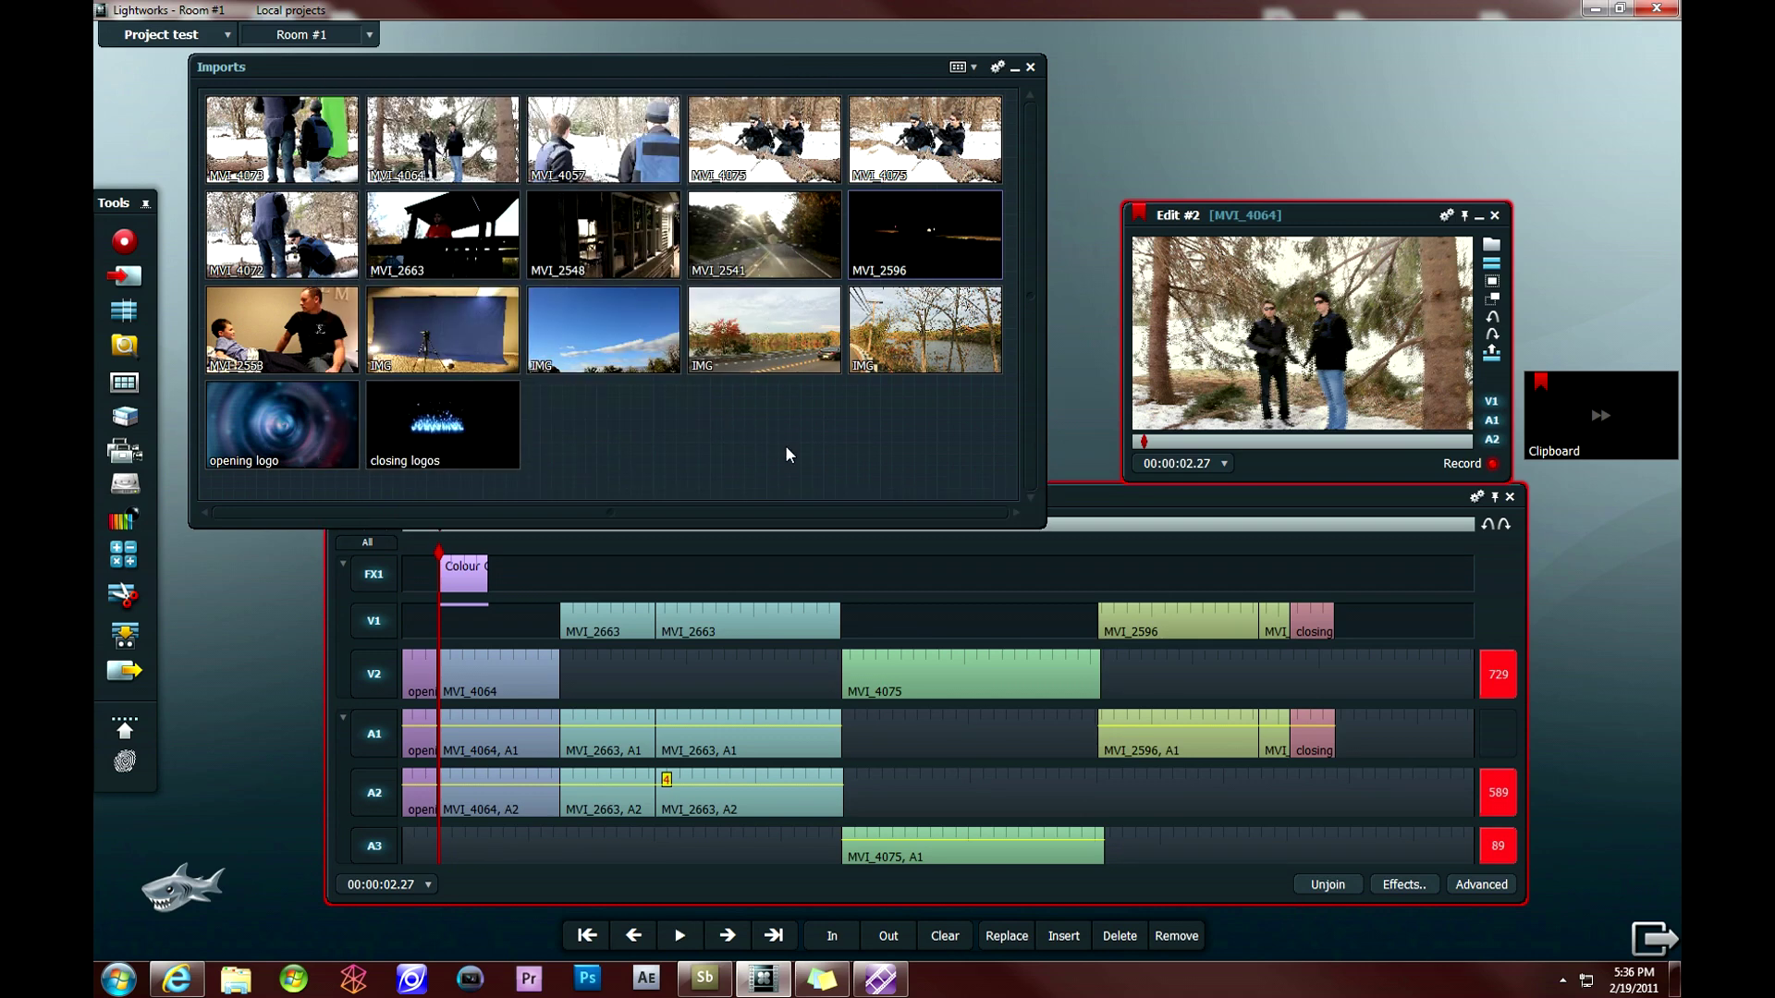
click(1015, 68)
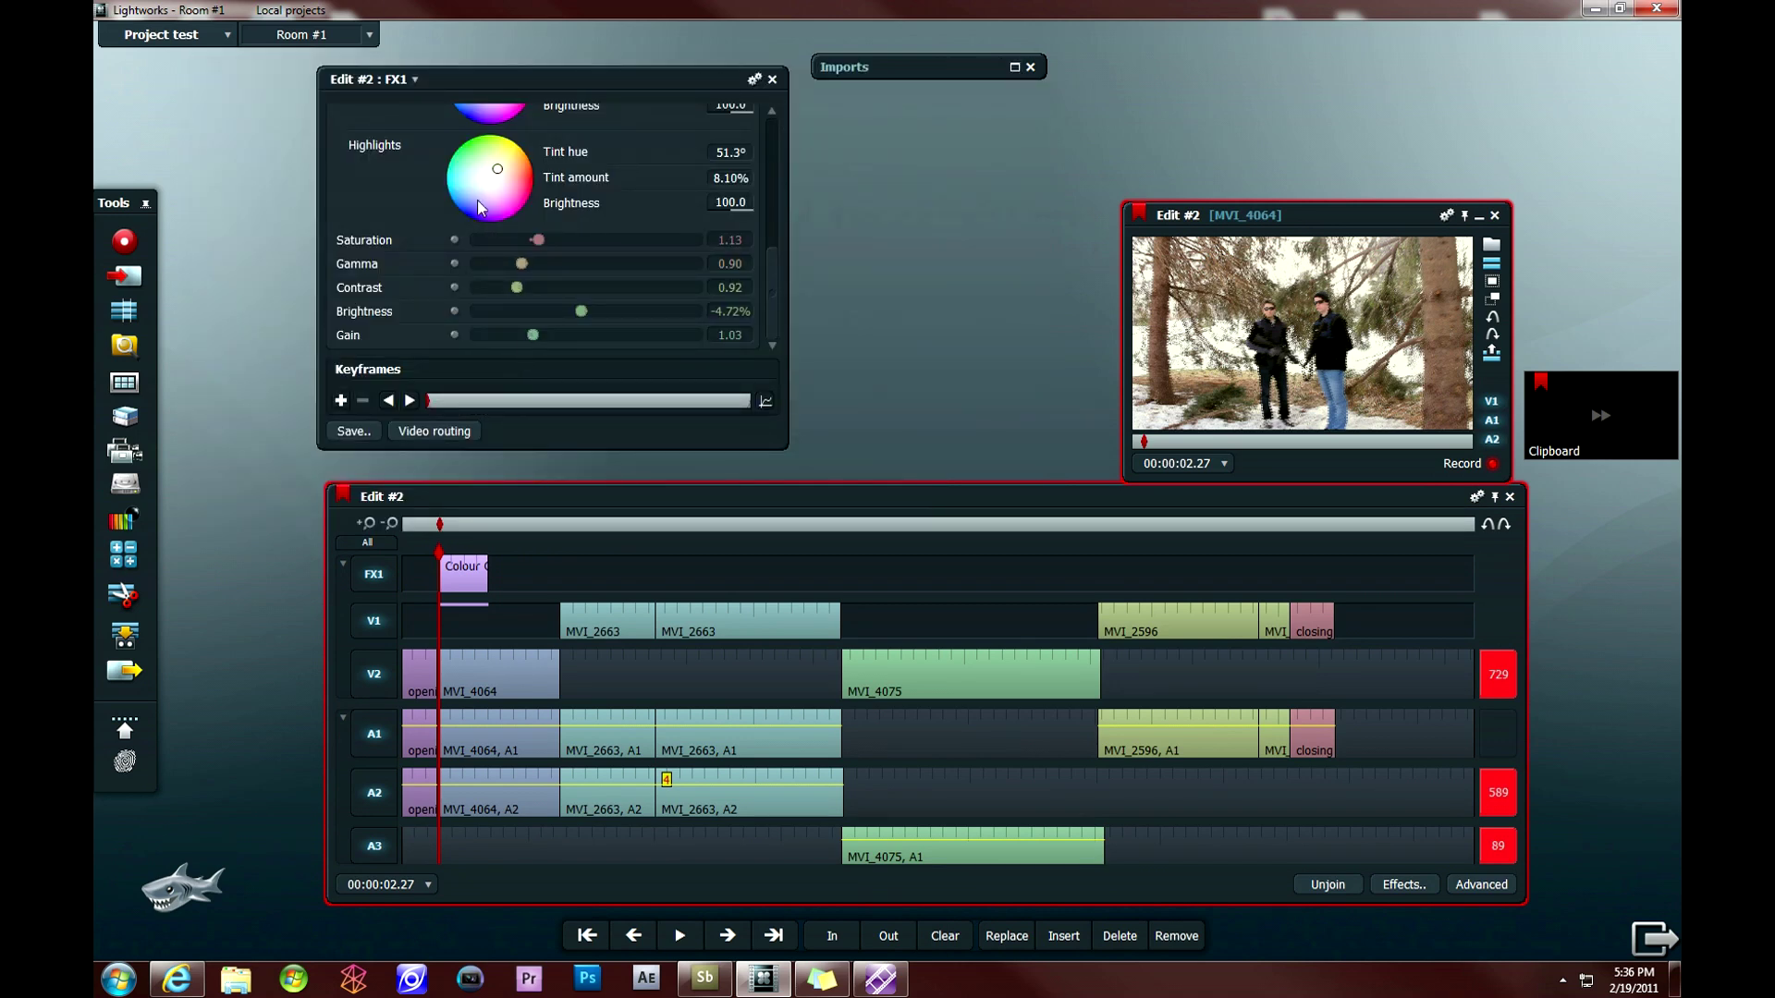
click(476, 401)
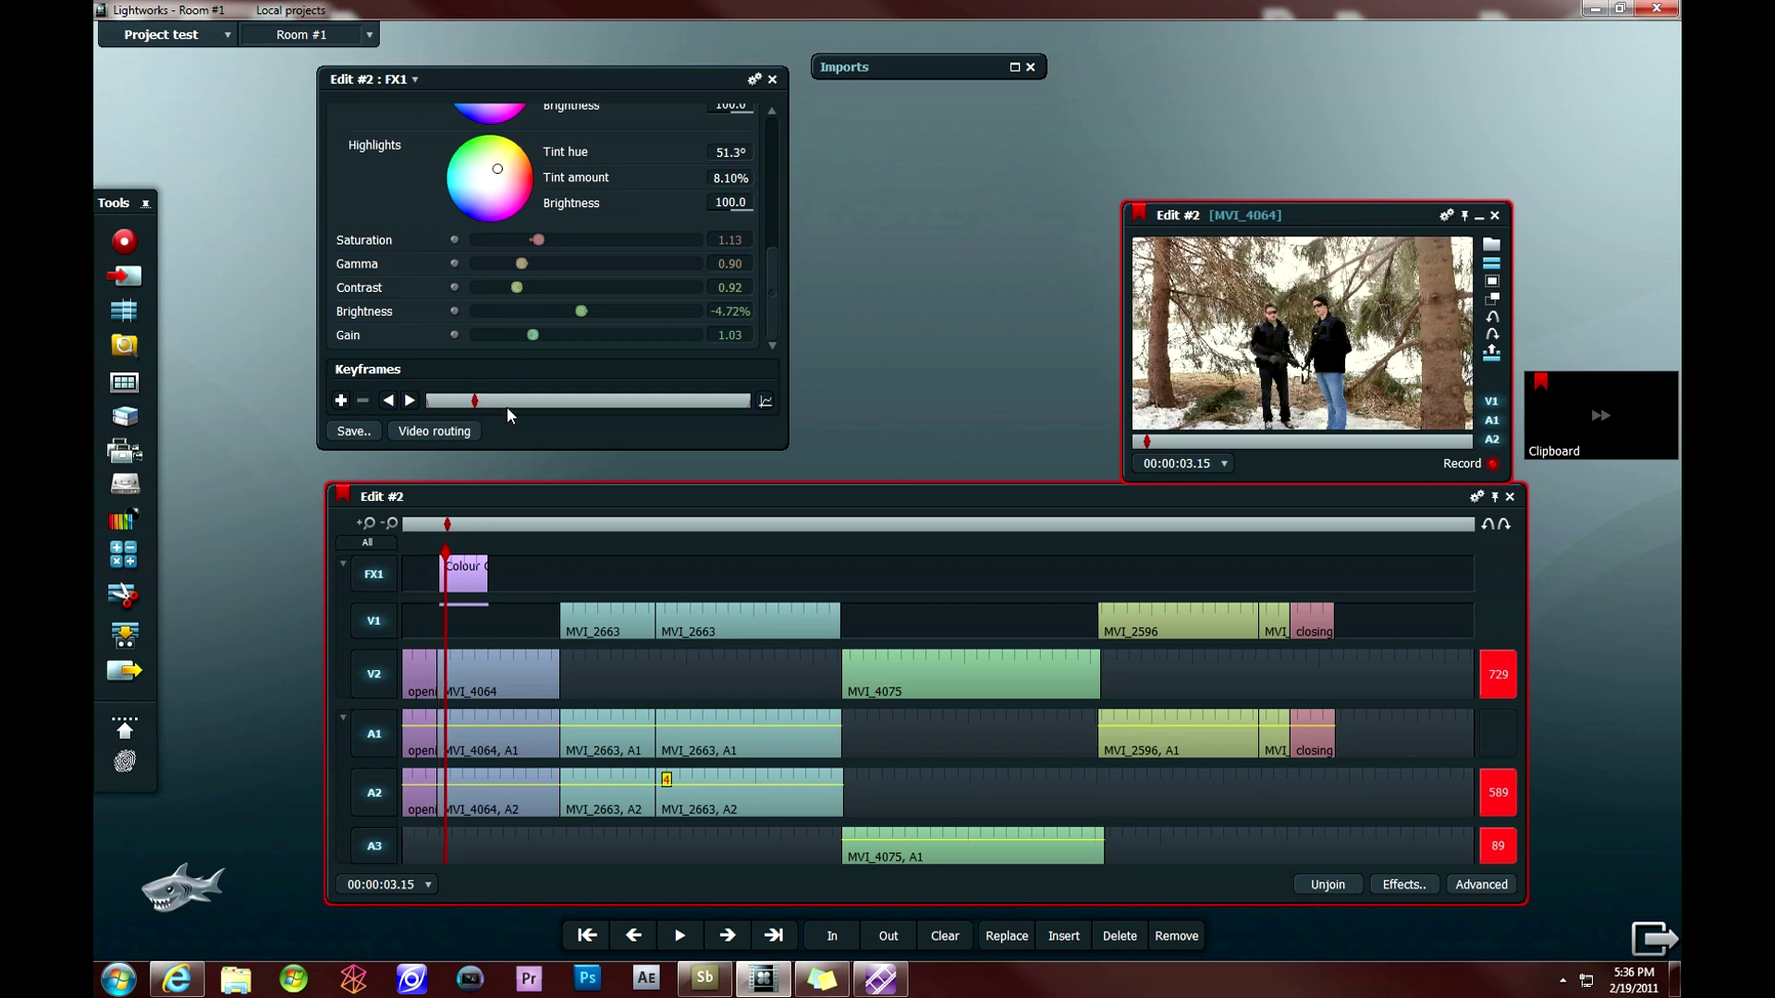
drag(525, 401, 674, 397)
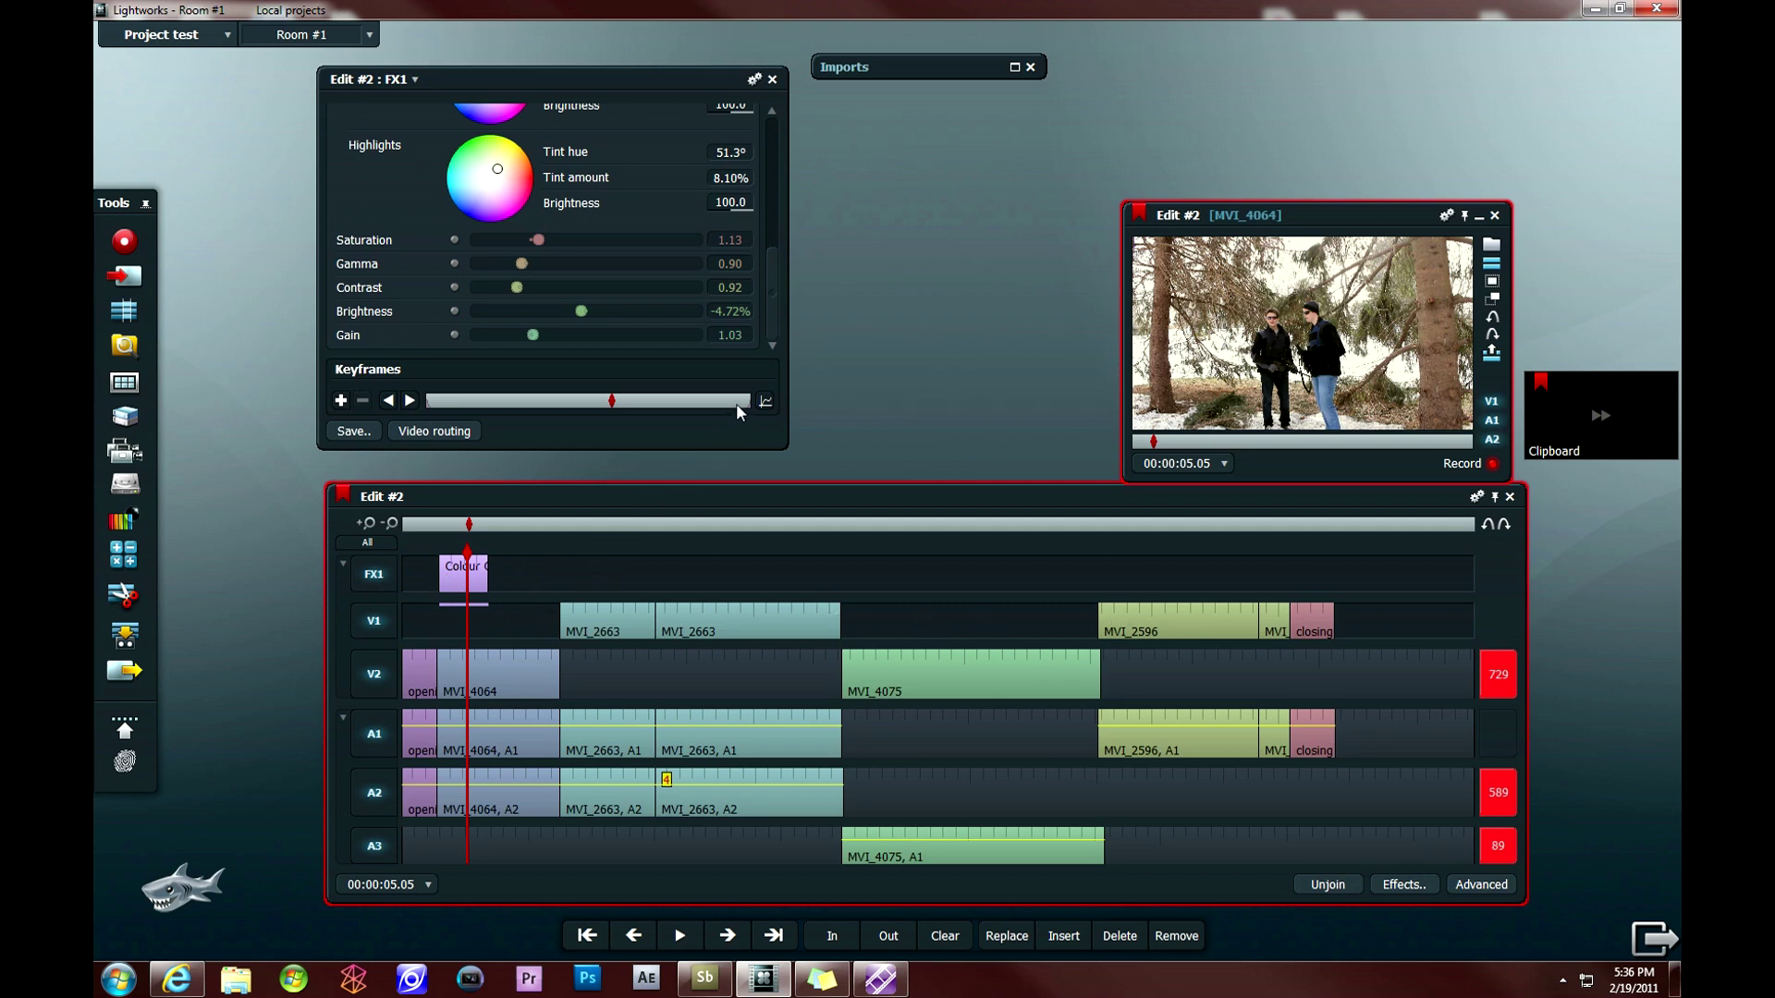
key(space)
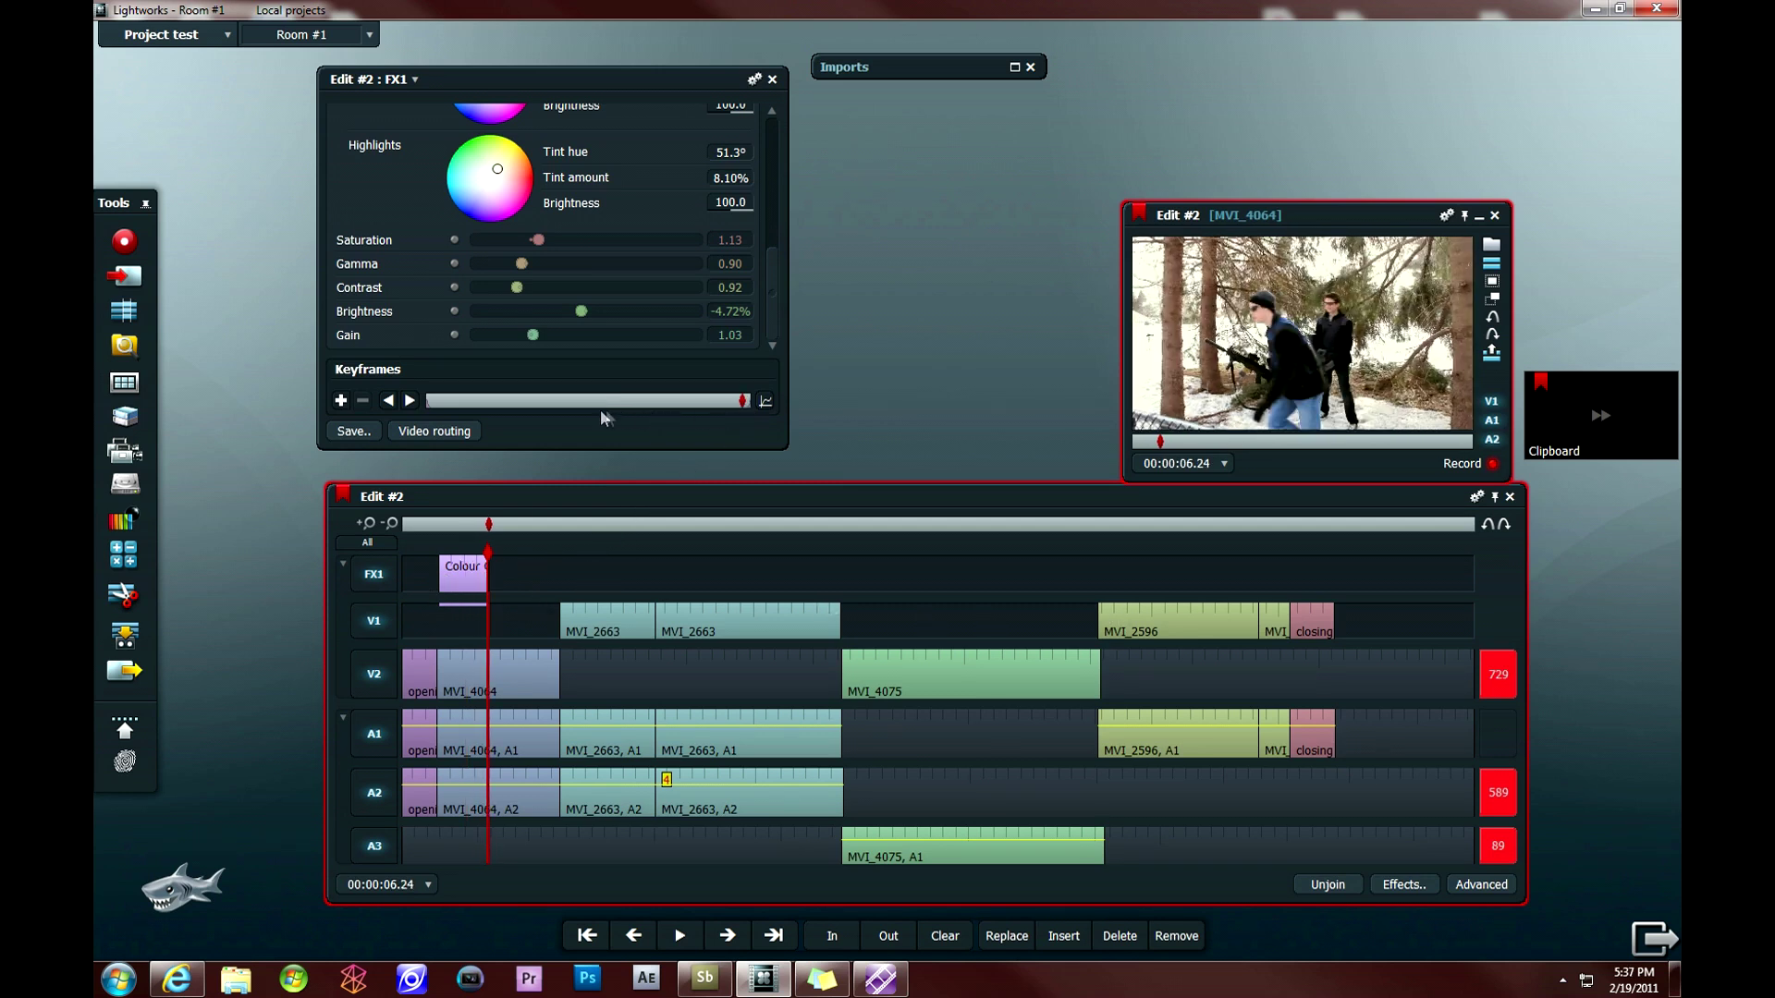
- Add a brightness keyframe at 00:00:04.17 set to -30.47%
drag(514, 405, 474, 405)
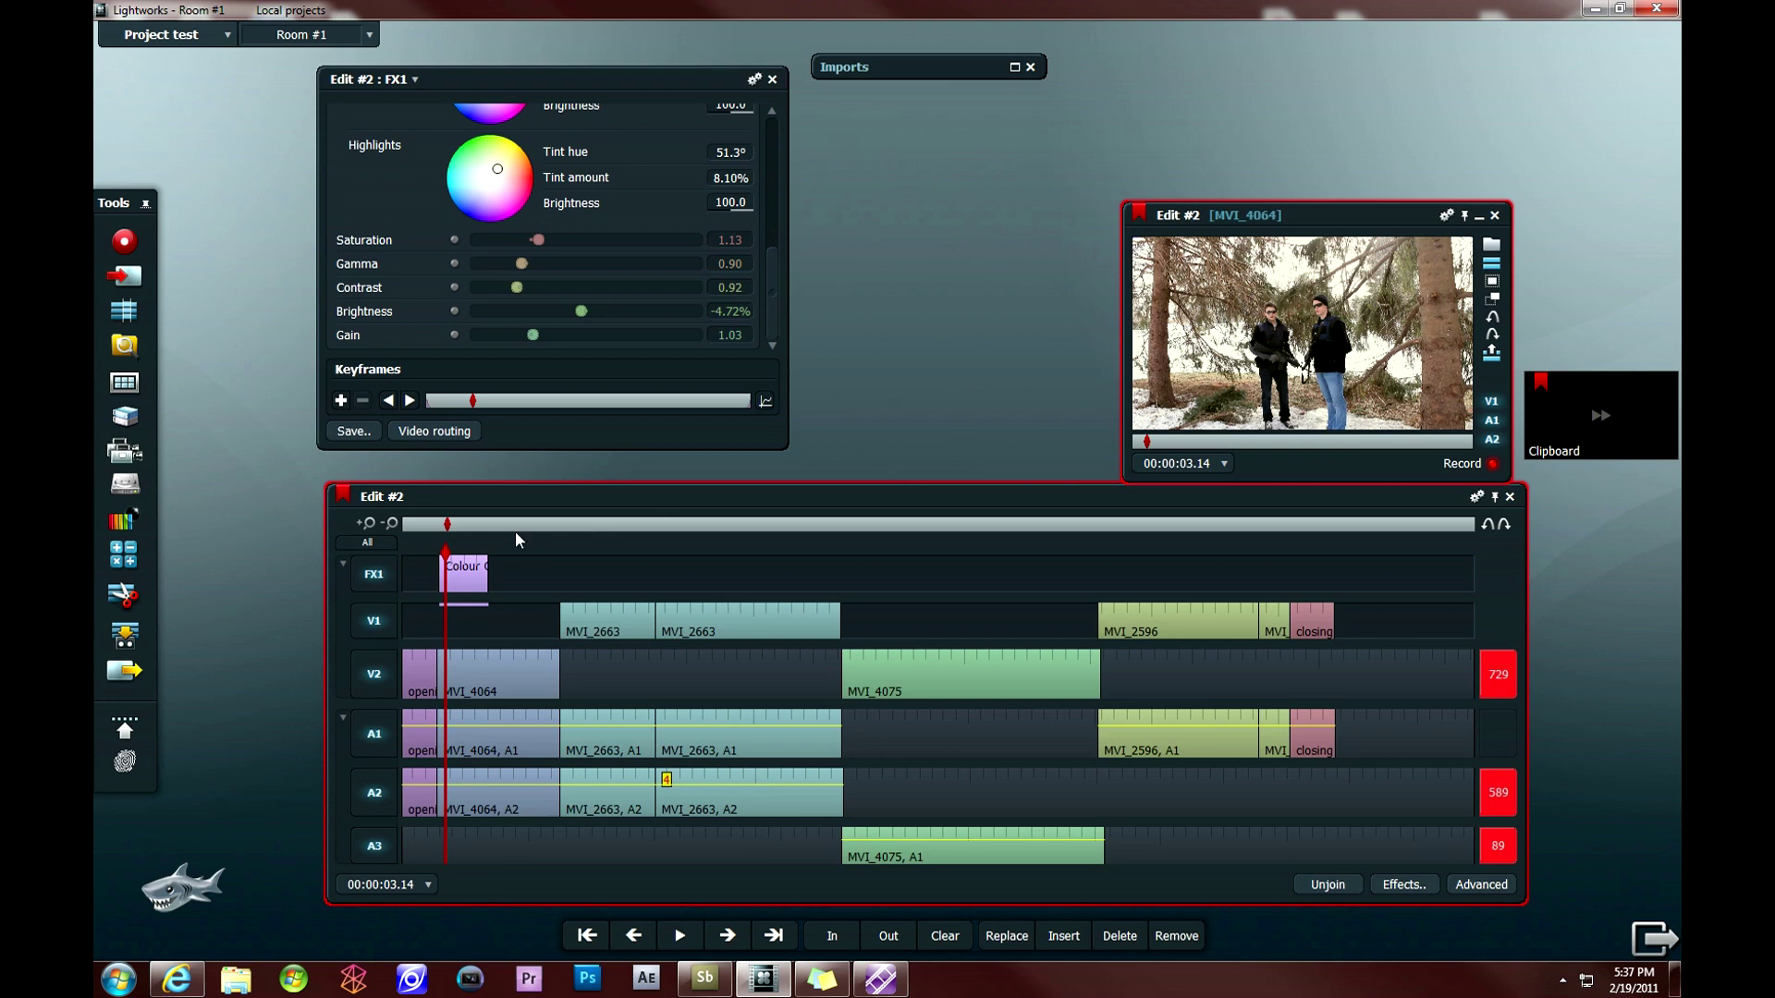
click(562, 401)
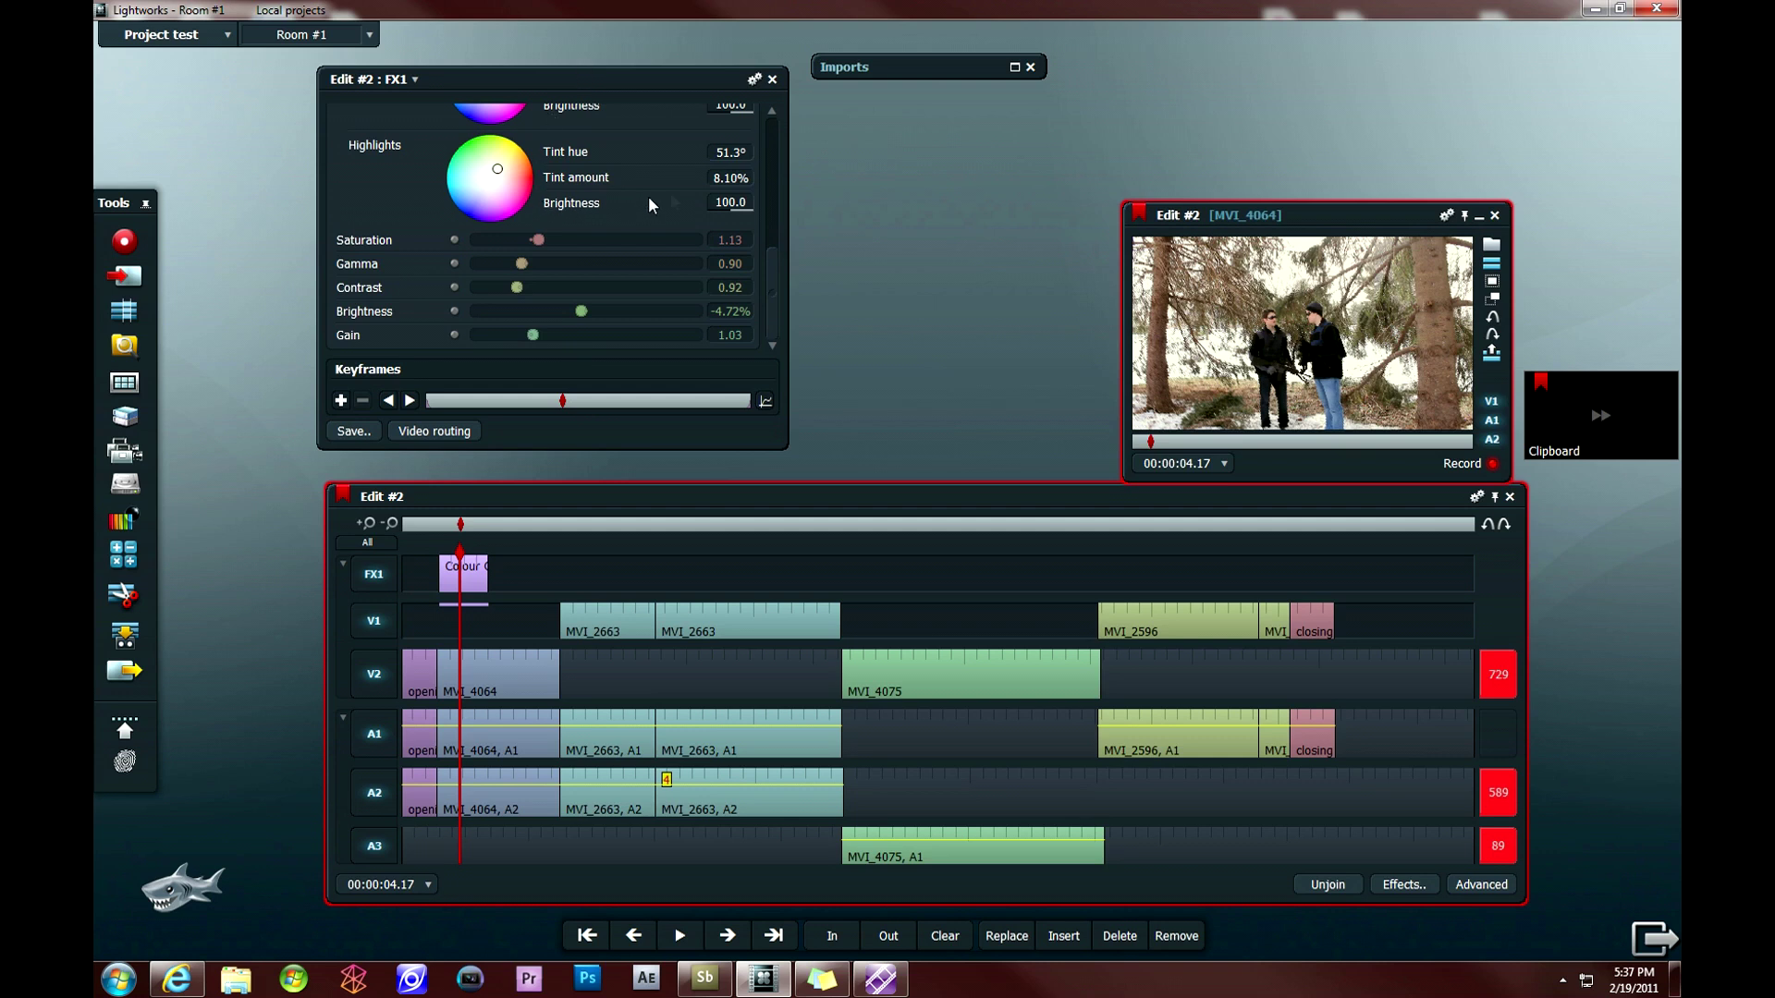
click(341, 401)
key(space)
key(space)
drag(580, 318, 569, 319)
click(546, 314)
key(space)
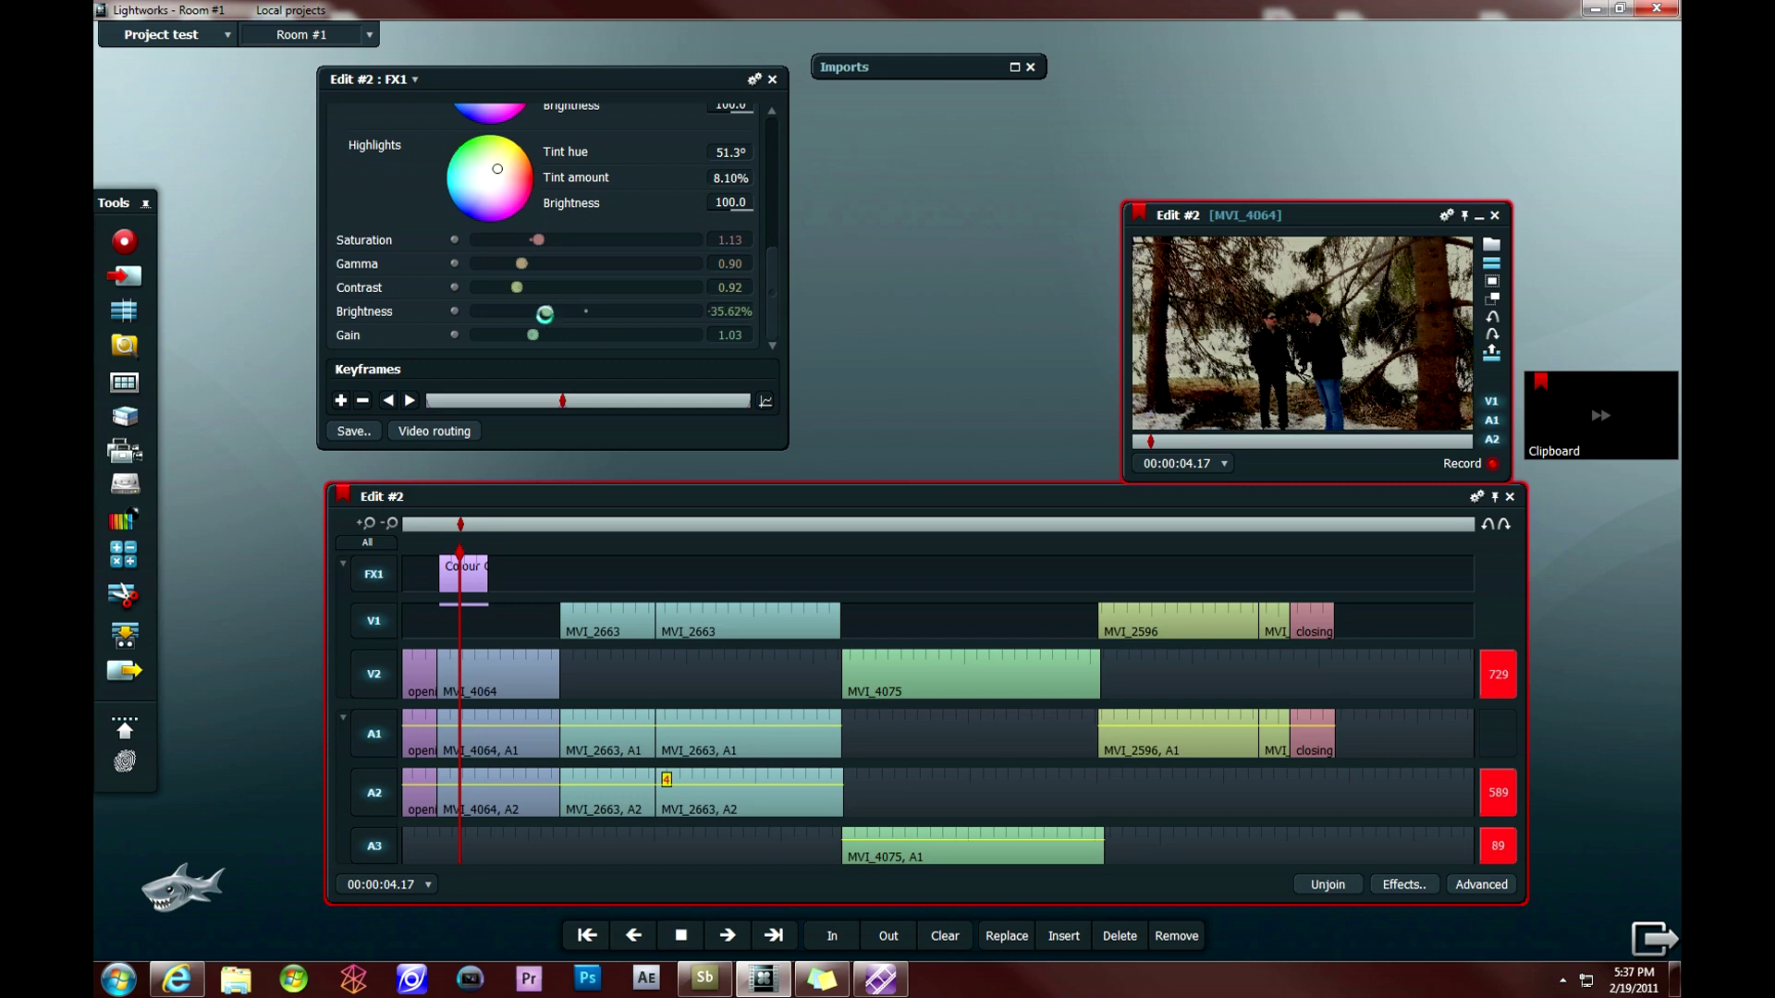
drag(545, 314, 551, 314)
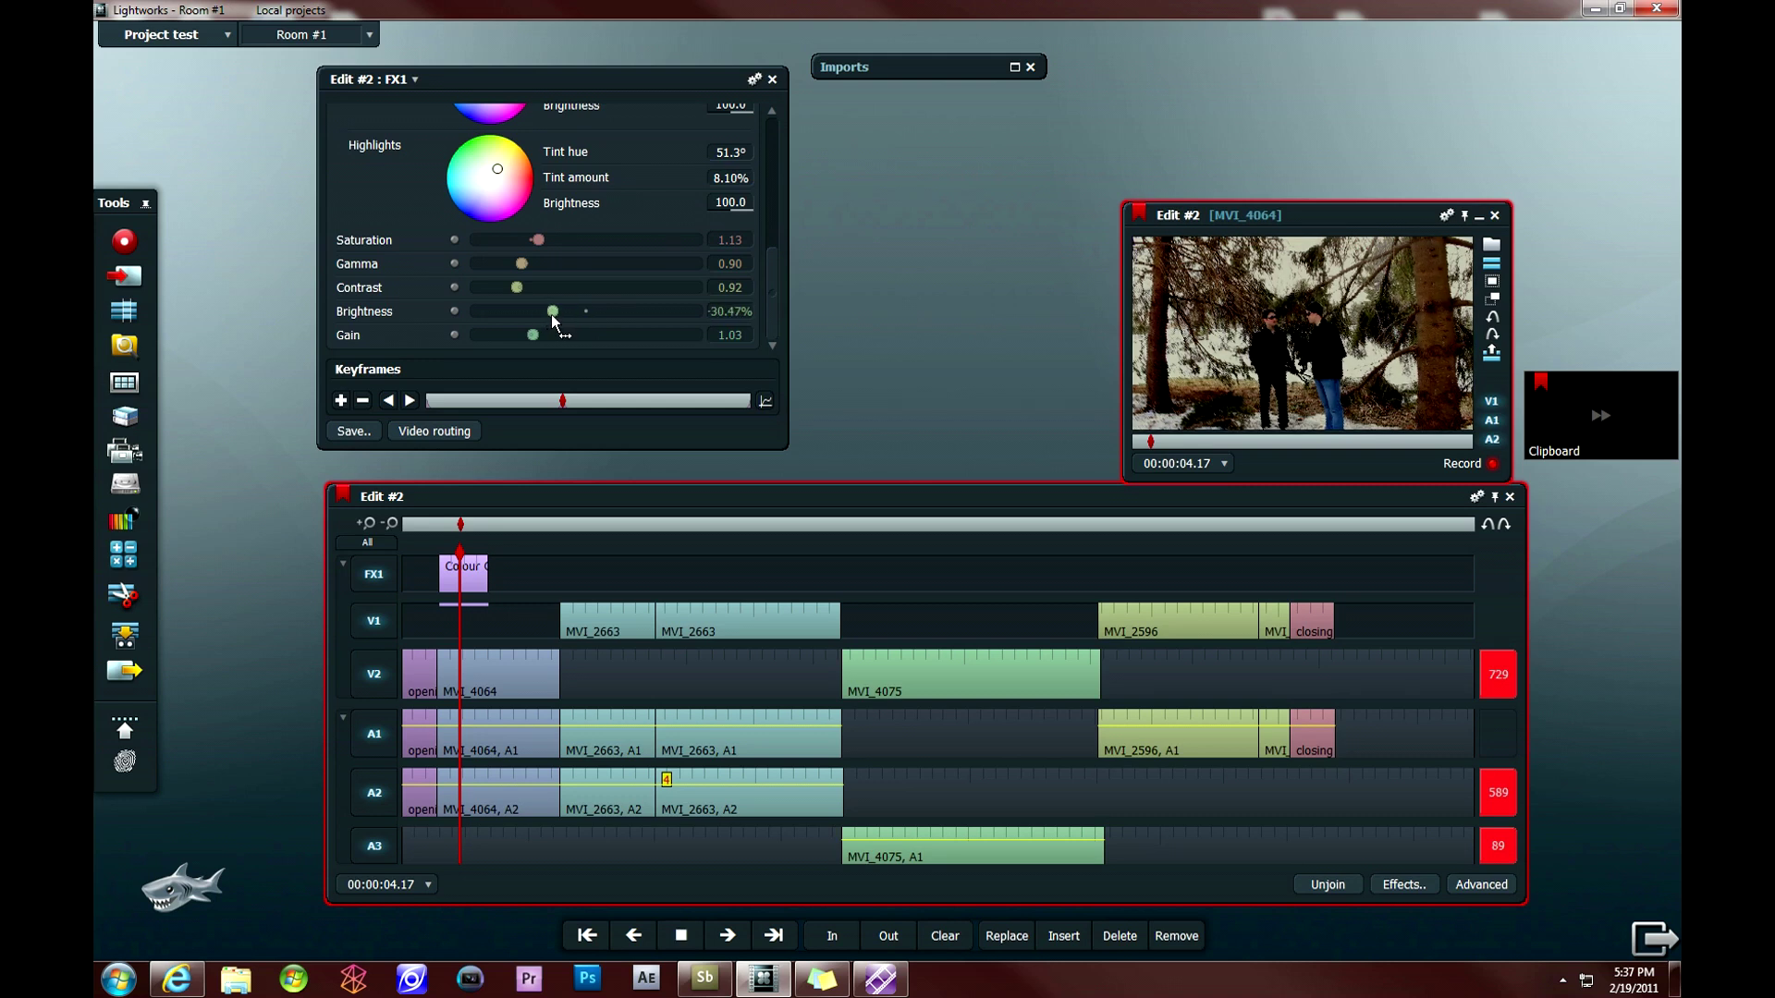
- Restore brightness to -4.72% at 00:00:03.01 and close the Colour Correction settings
click(440, 400)
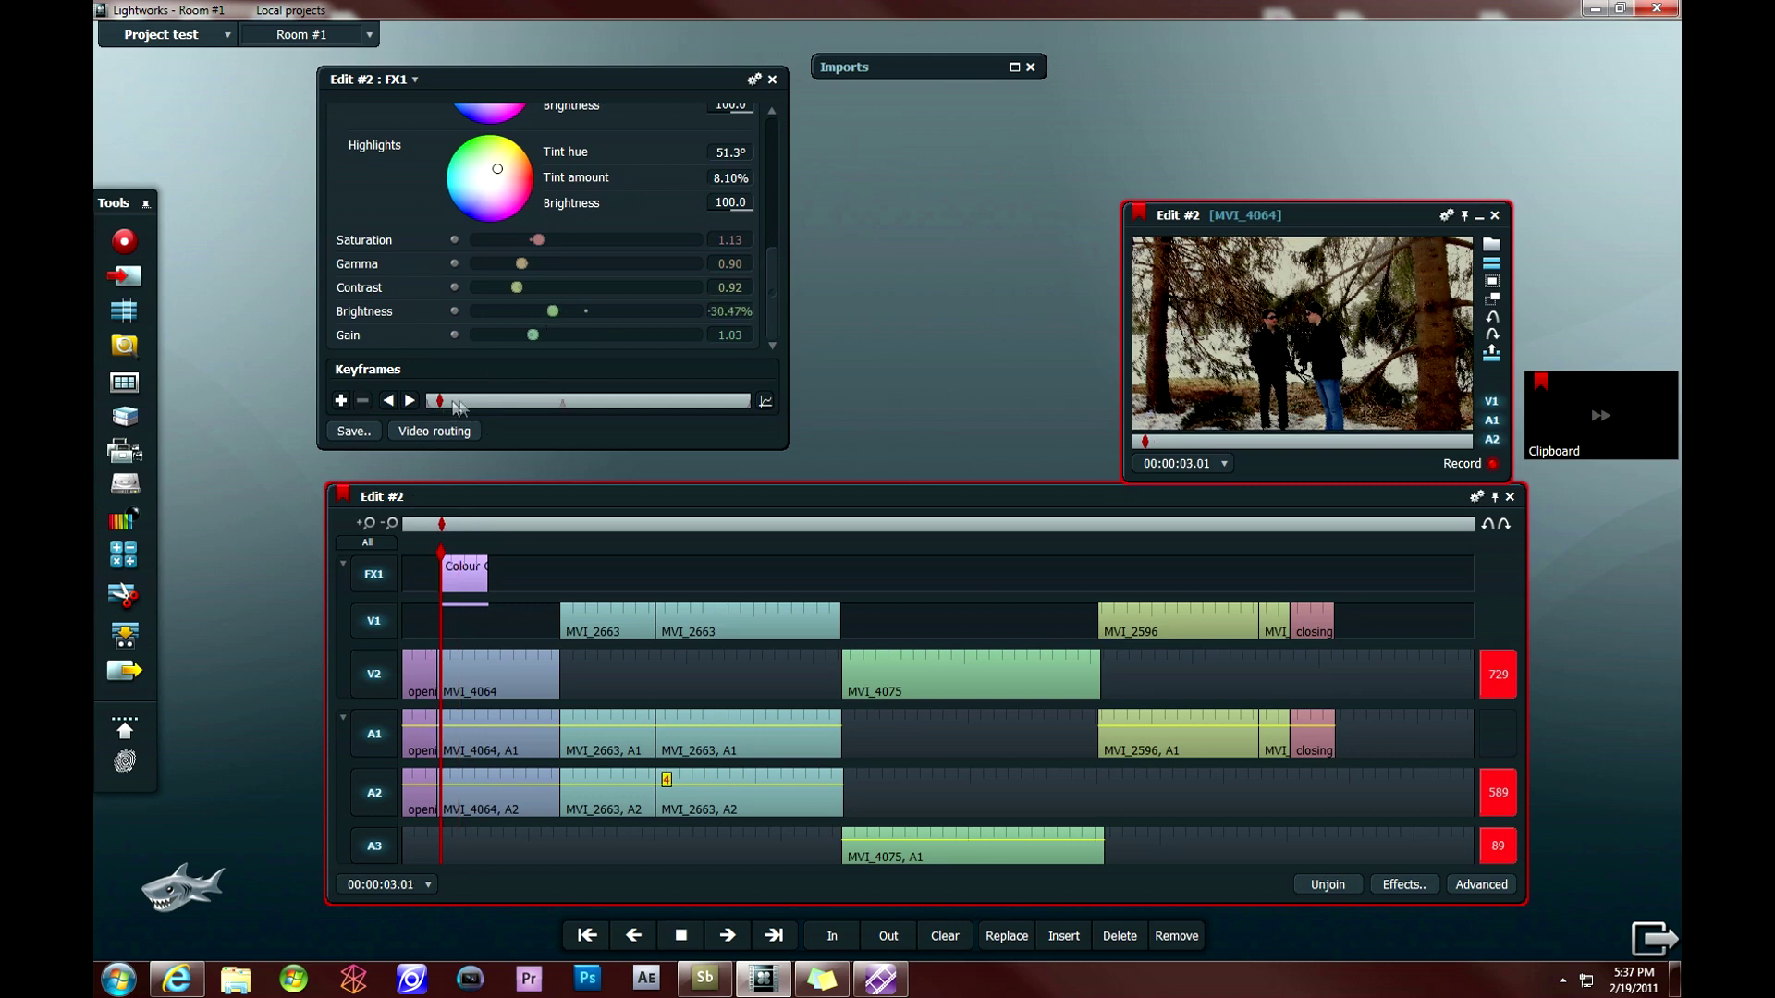
drag(566, 317, 584, 311)
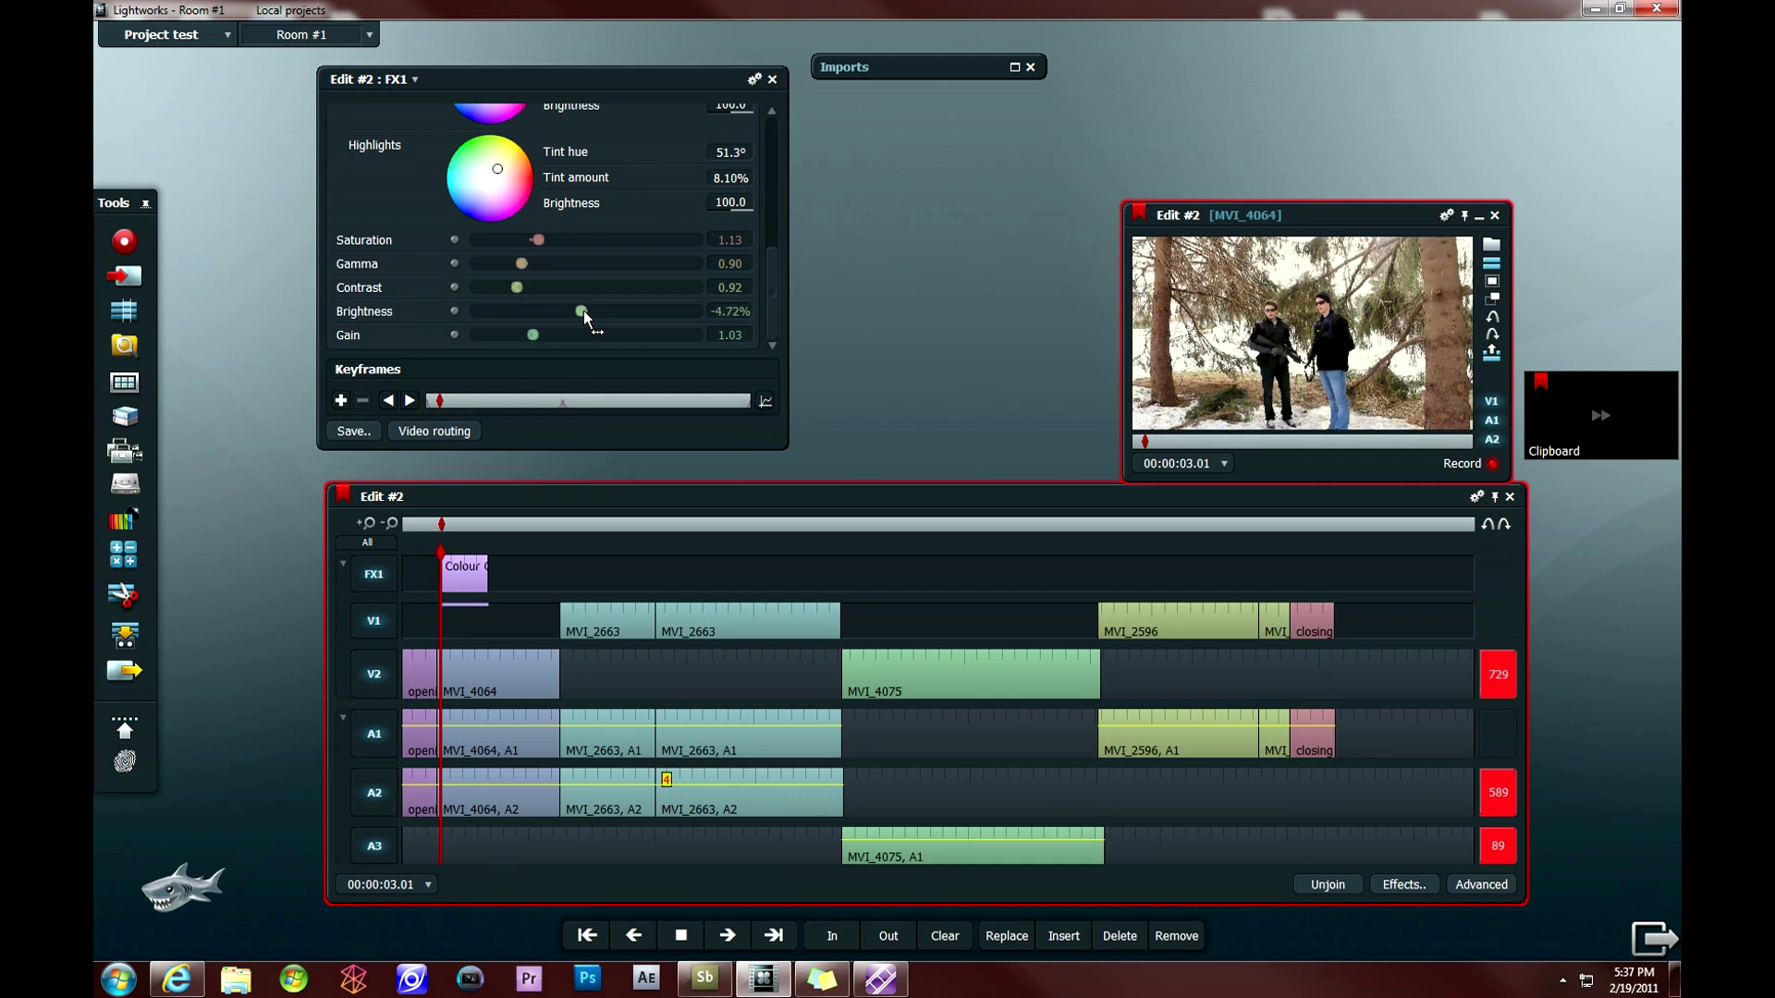
click(772, 81)
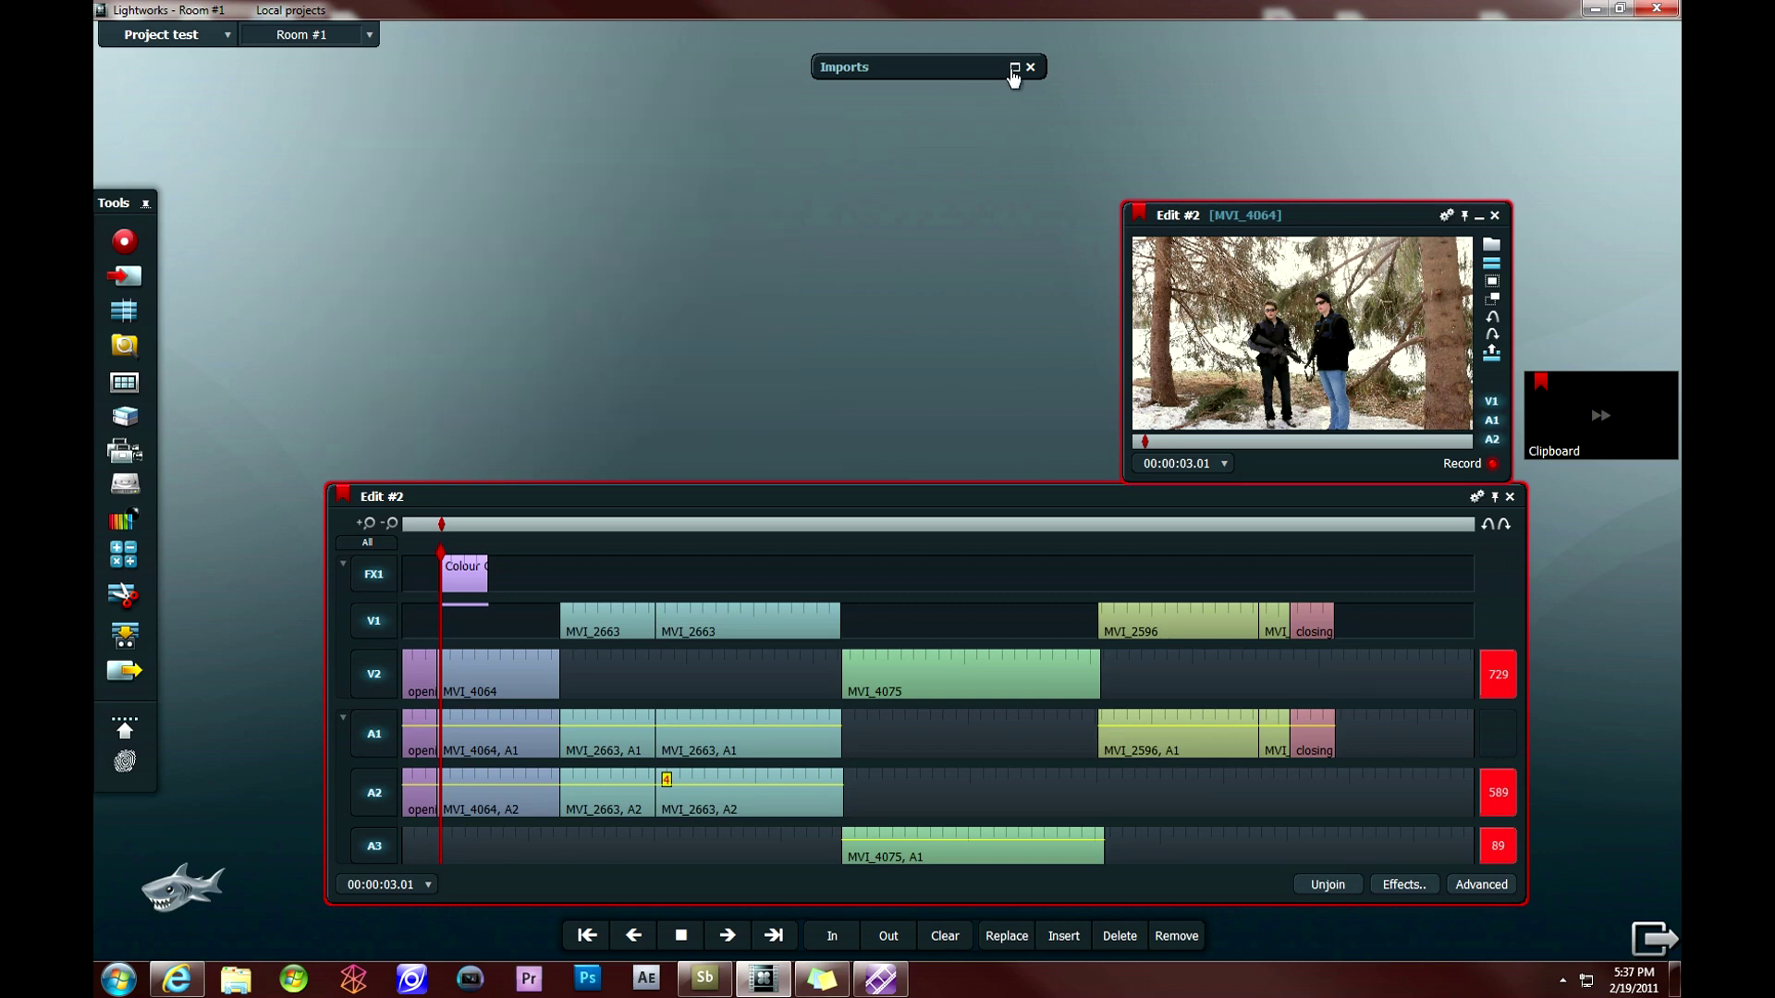
- Restore the Imports bin and move the playhead to MVI_4075 at 00:00:44.07
click(1014, 69)
drag(895, 66, 900, 55)
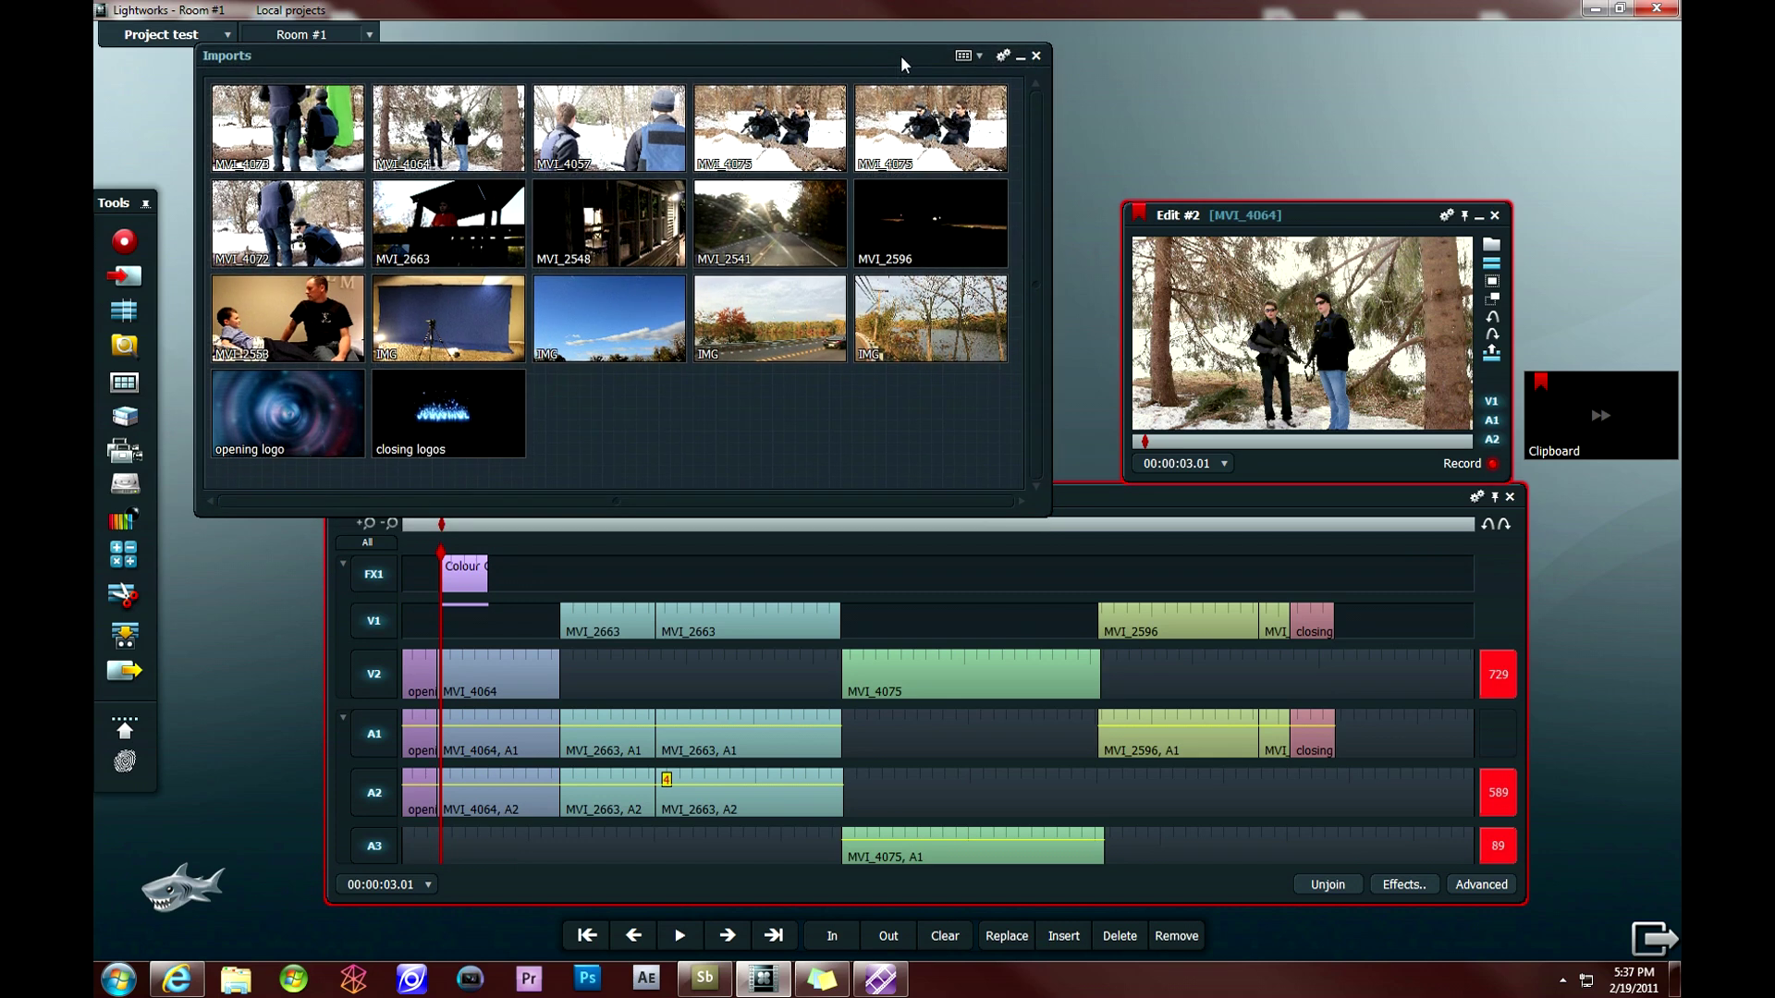
click(1115, 495)
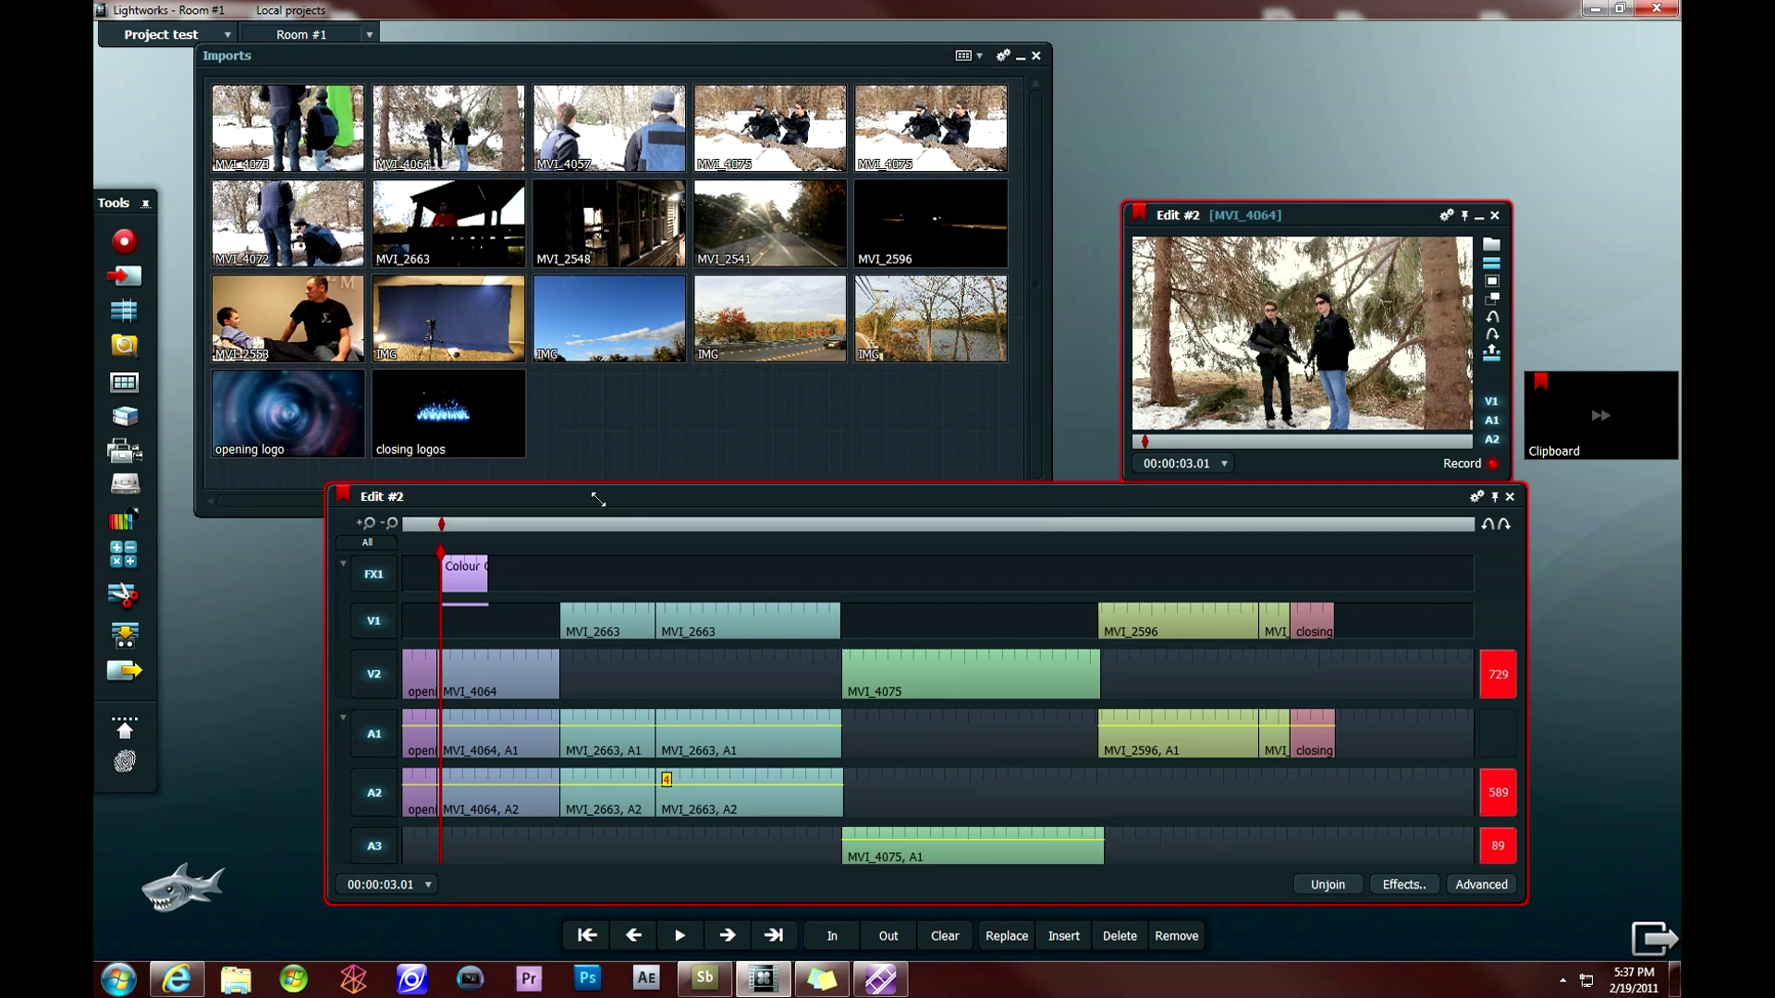
drag(465, 526, 477, 526)
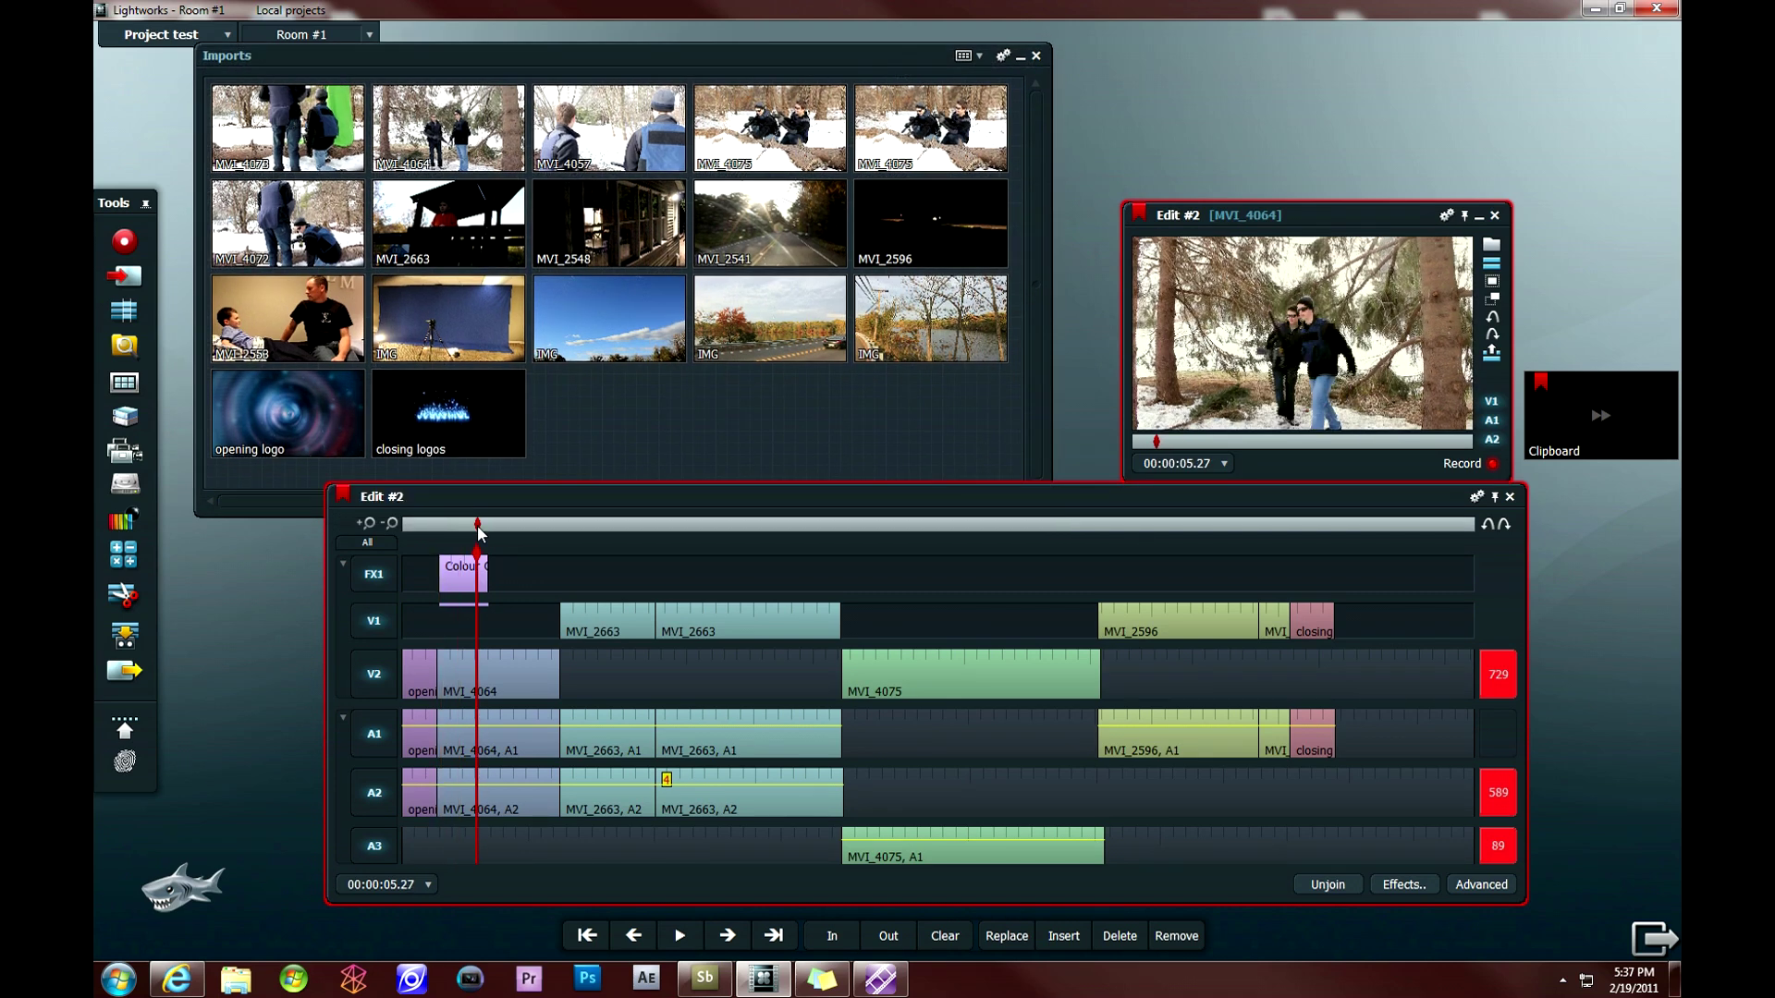
click(644, 524)
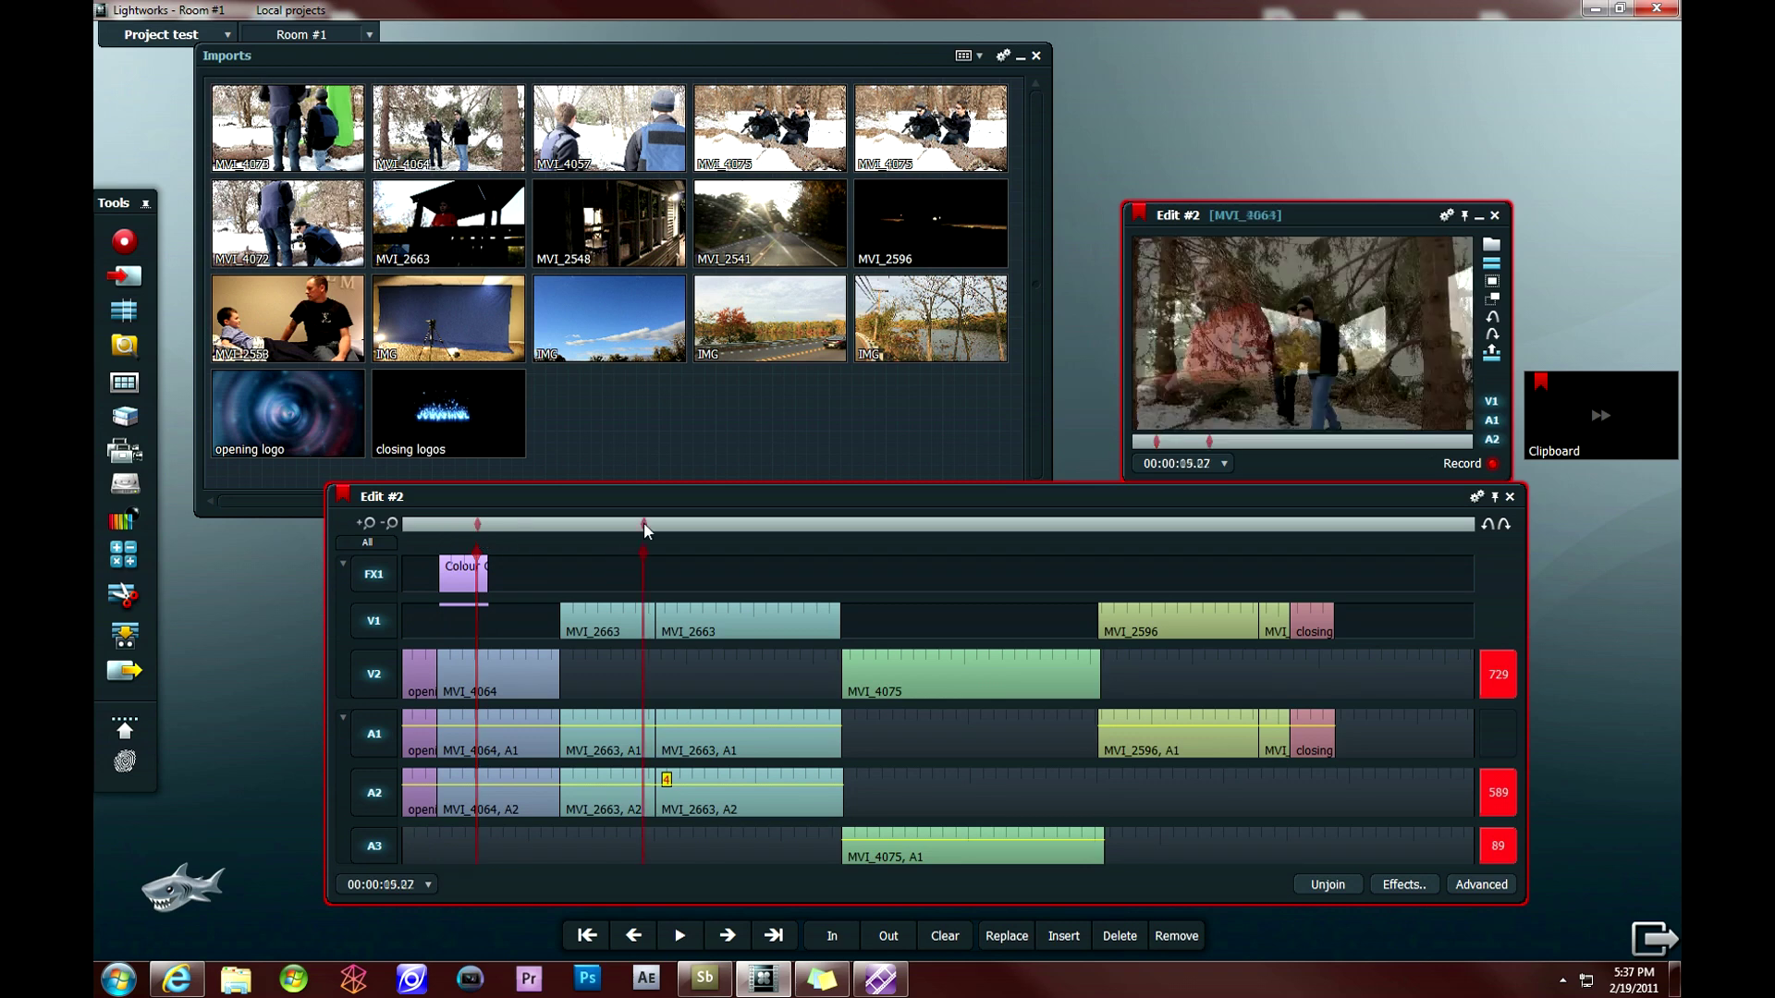
click(961, 525)
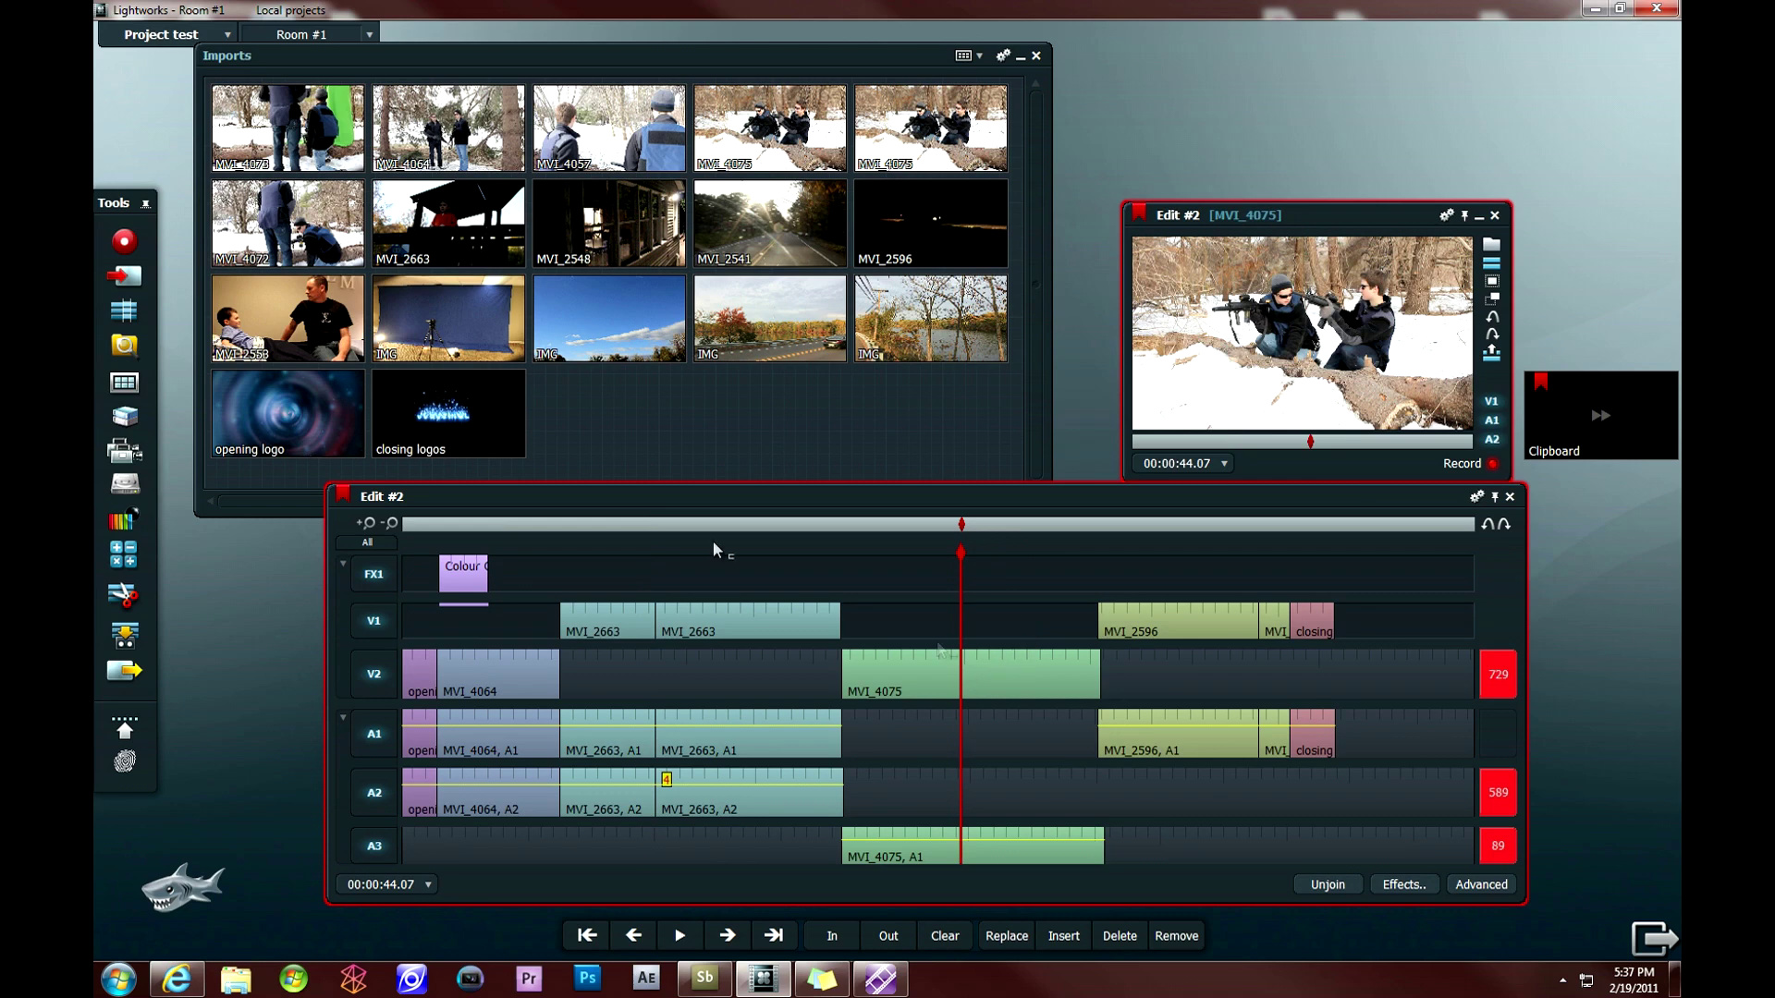
- Add a Colour Tint effect at the playhead over MVI_4075
click(1396, 883)
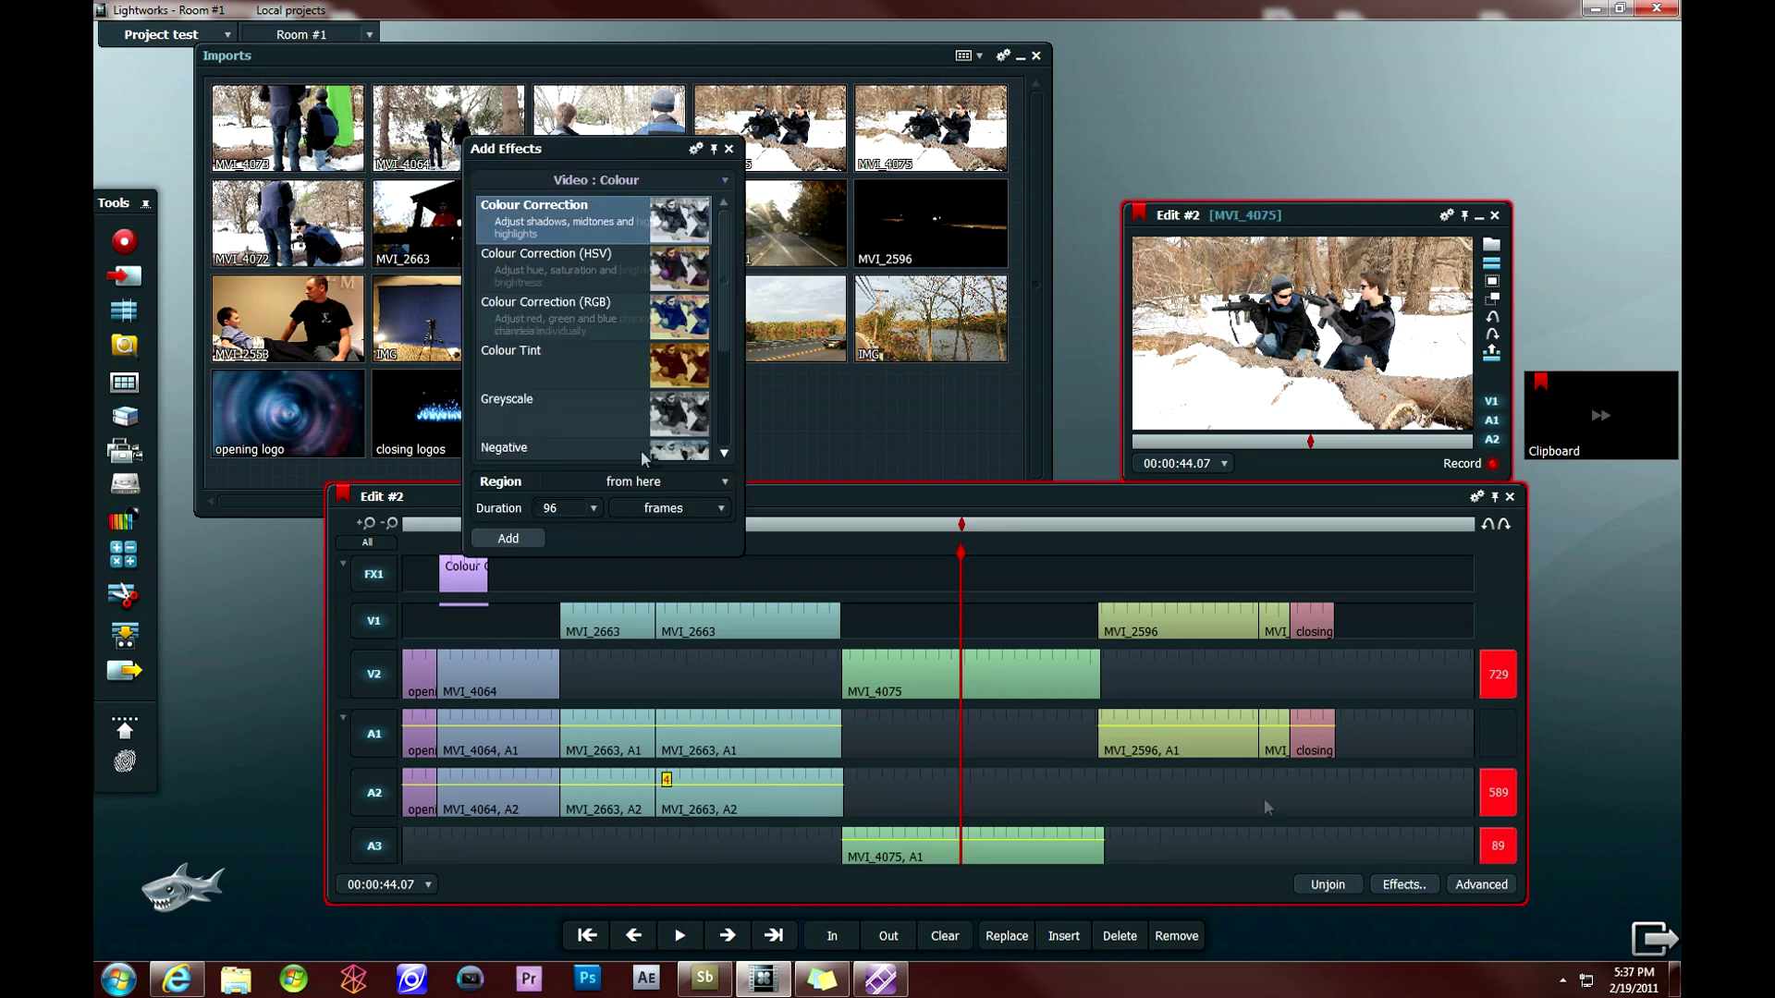
scroll(723, 315, down, 1)
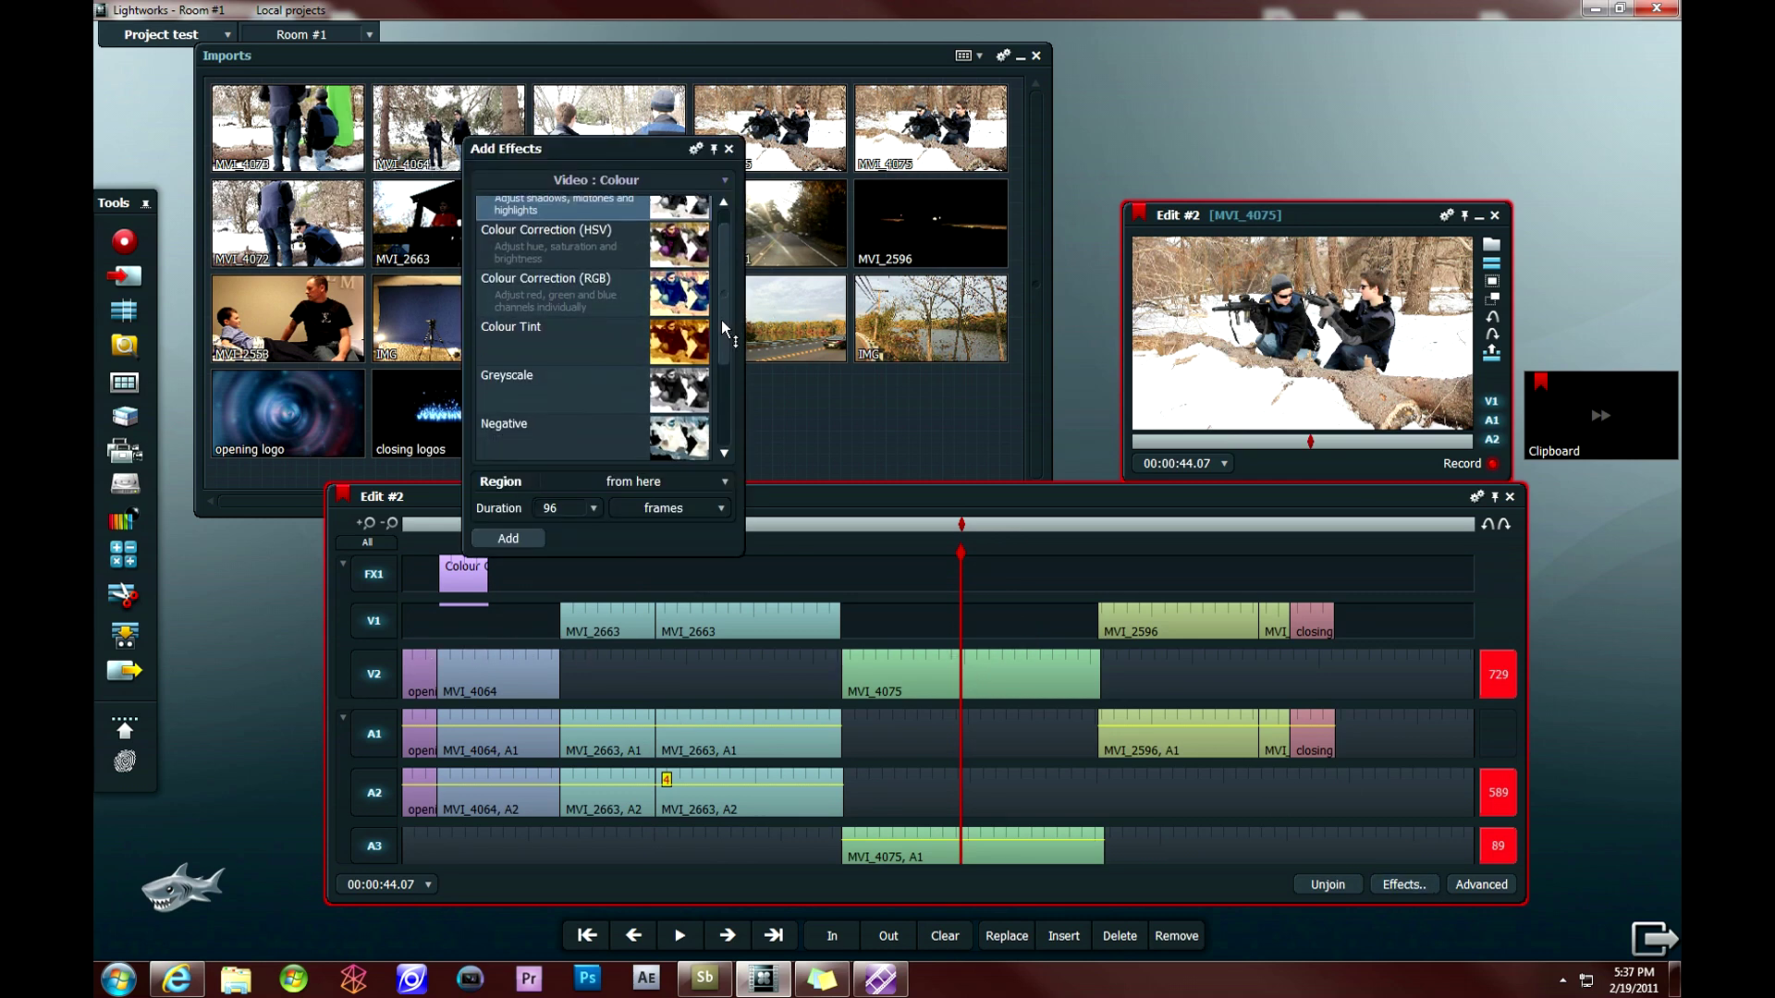
click(635, 350)
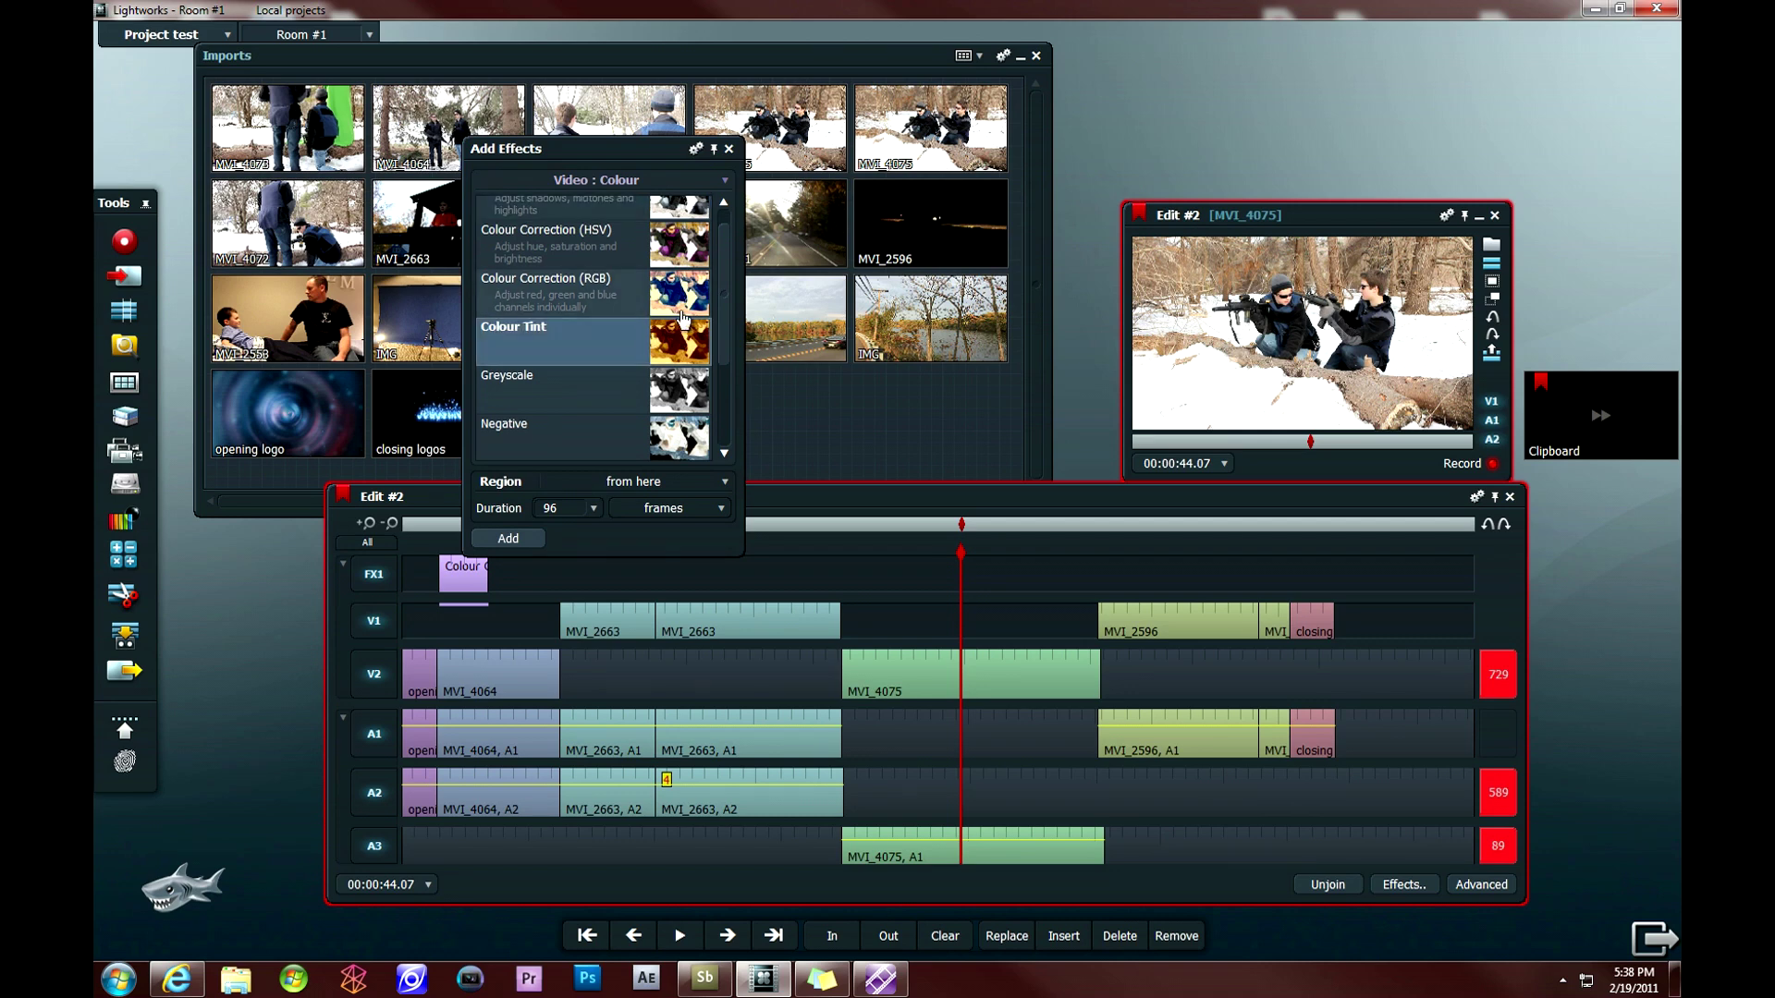
click(507, 538)
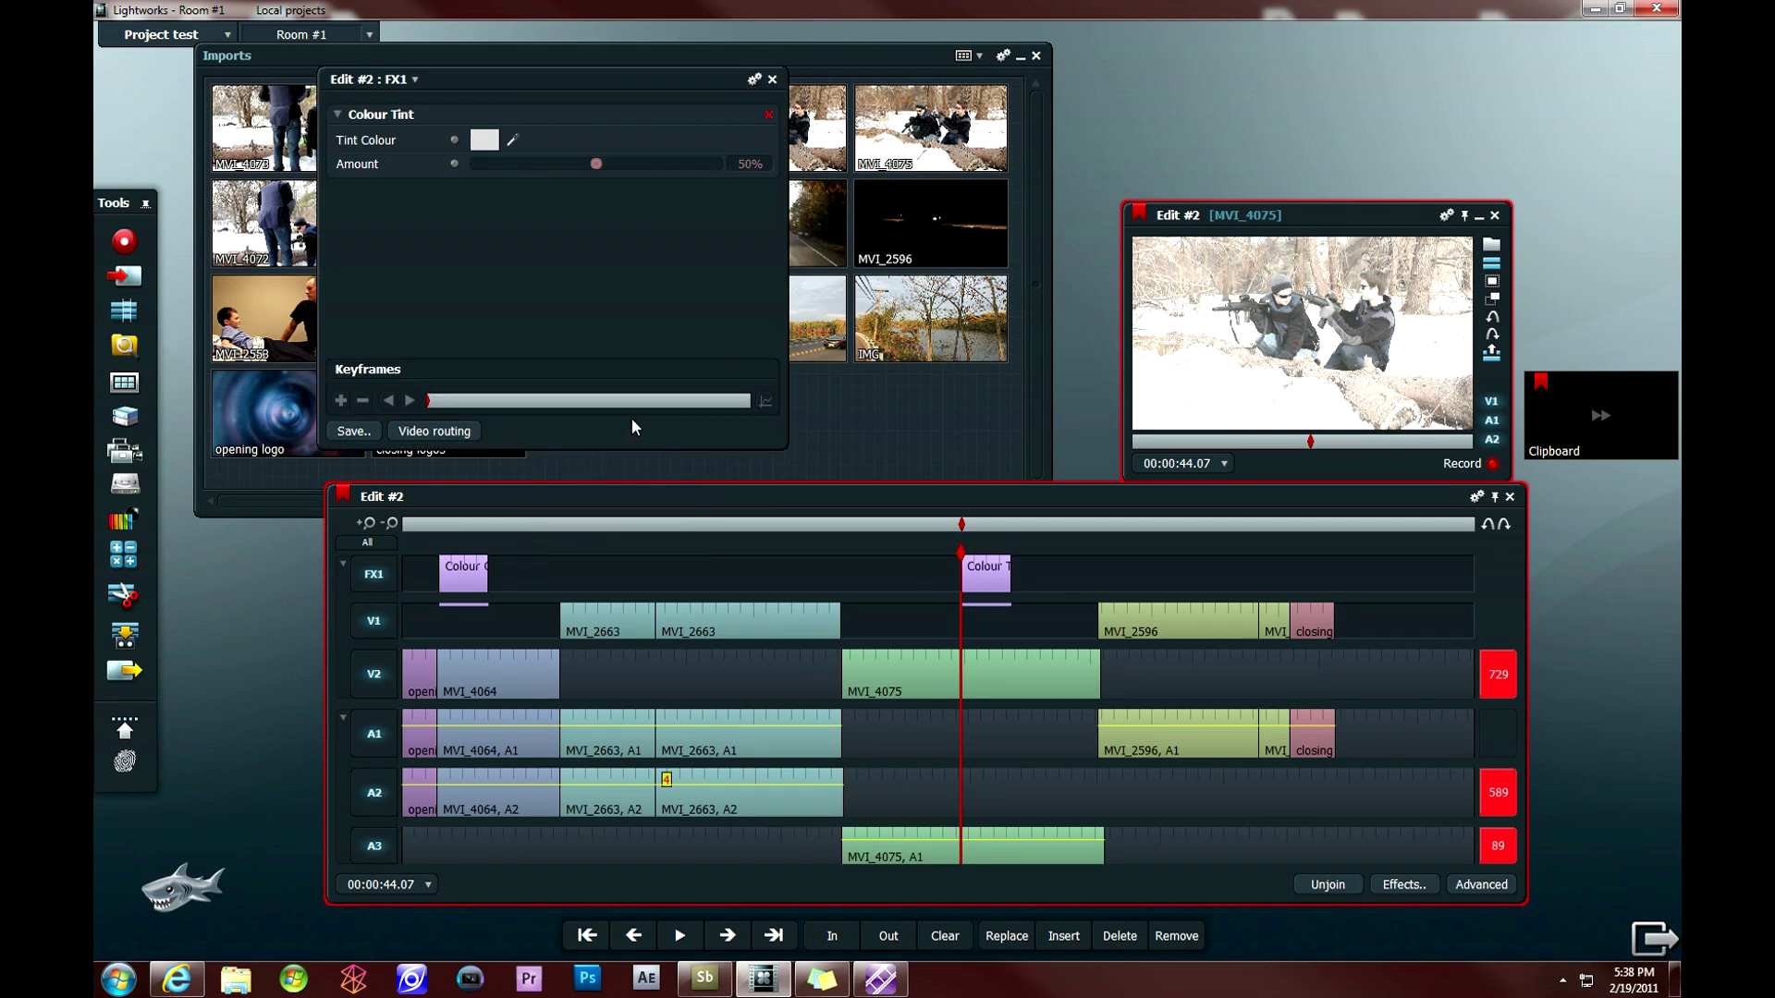
- Make the tint colour dark grey (H 6, S 11%, V 24.50%) and close its settings
click(488, 141)
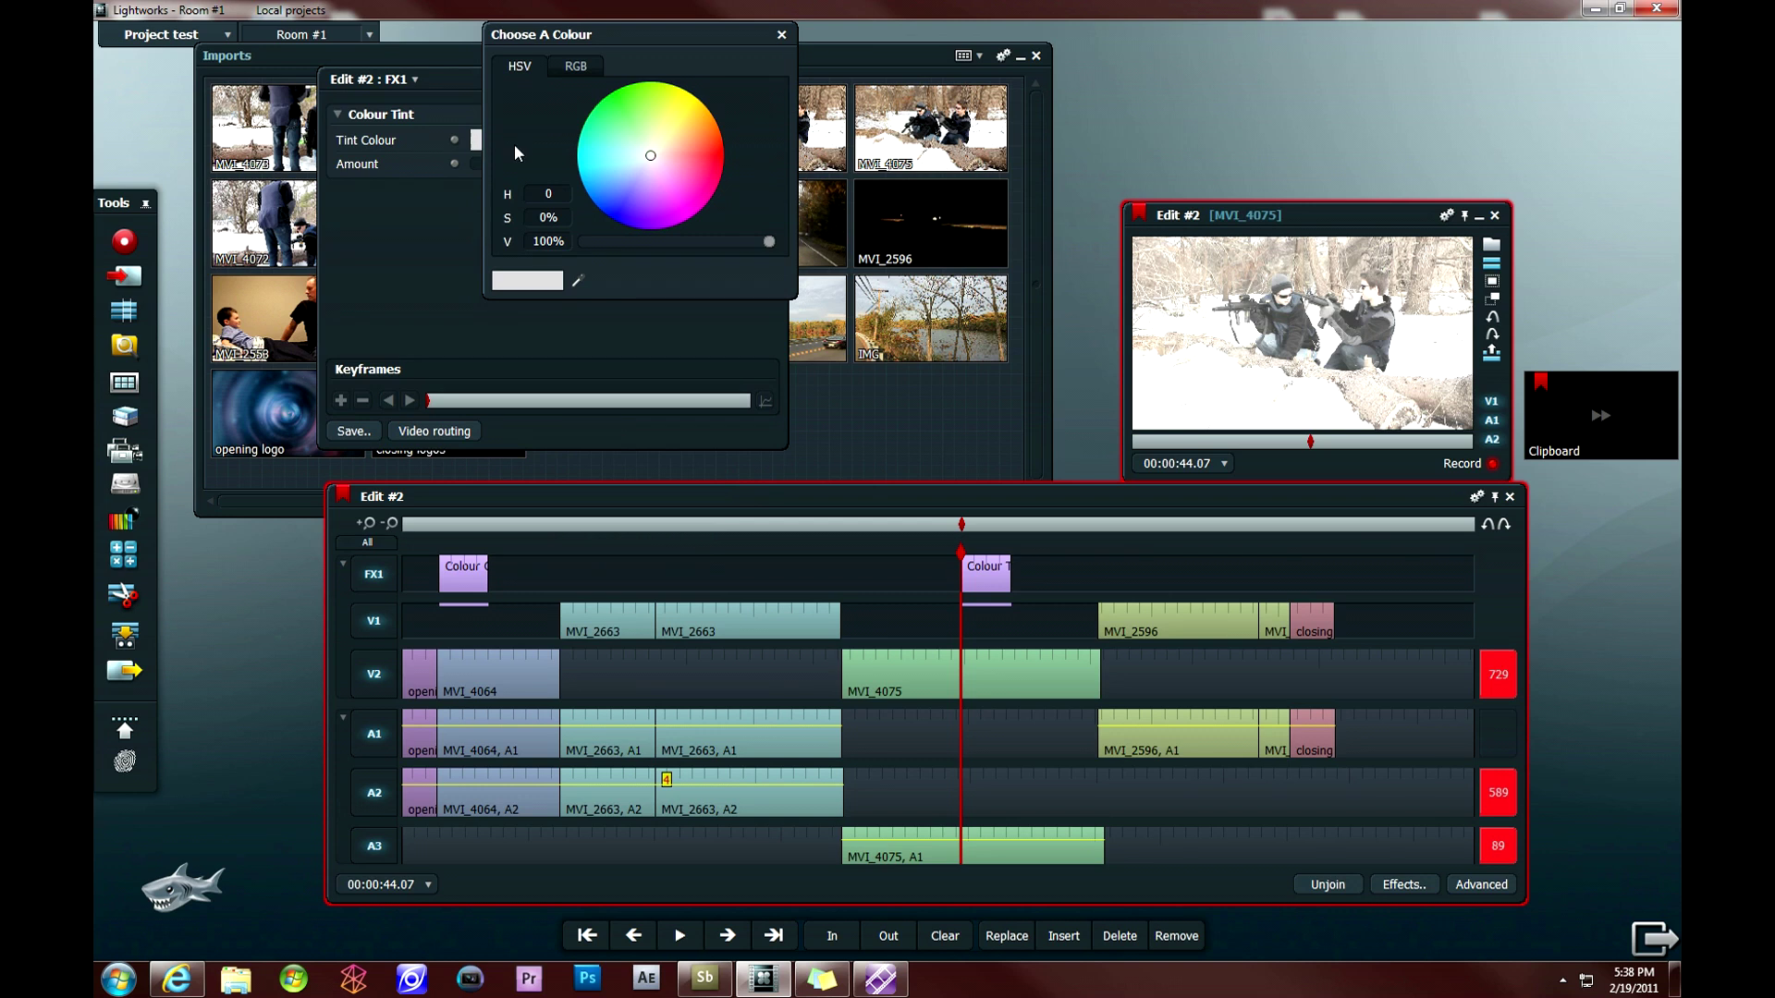
click(683, 167)
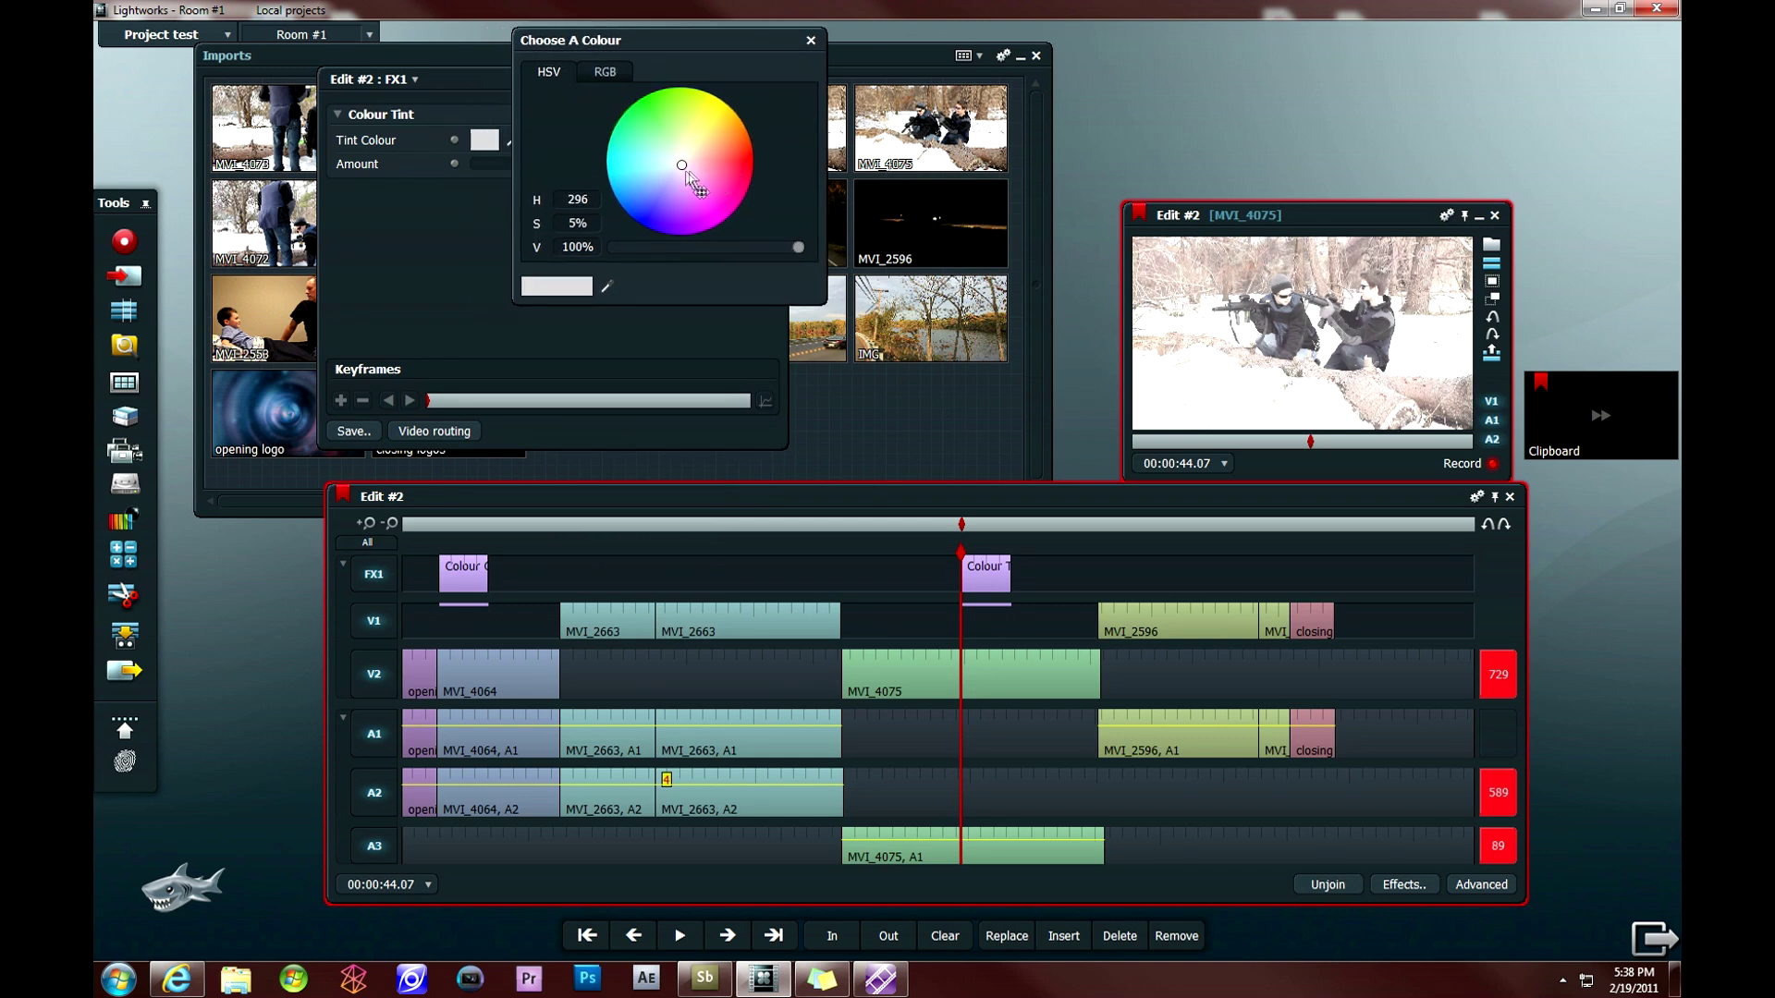
click(720, 158)
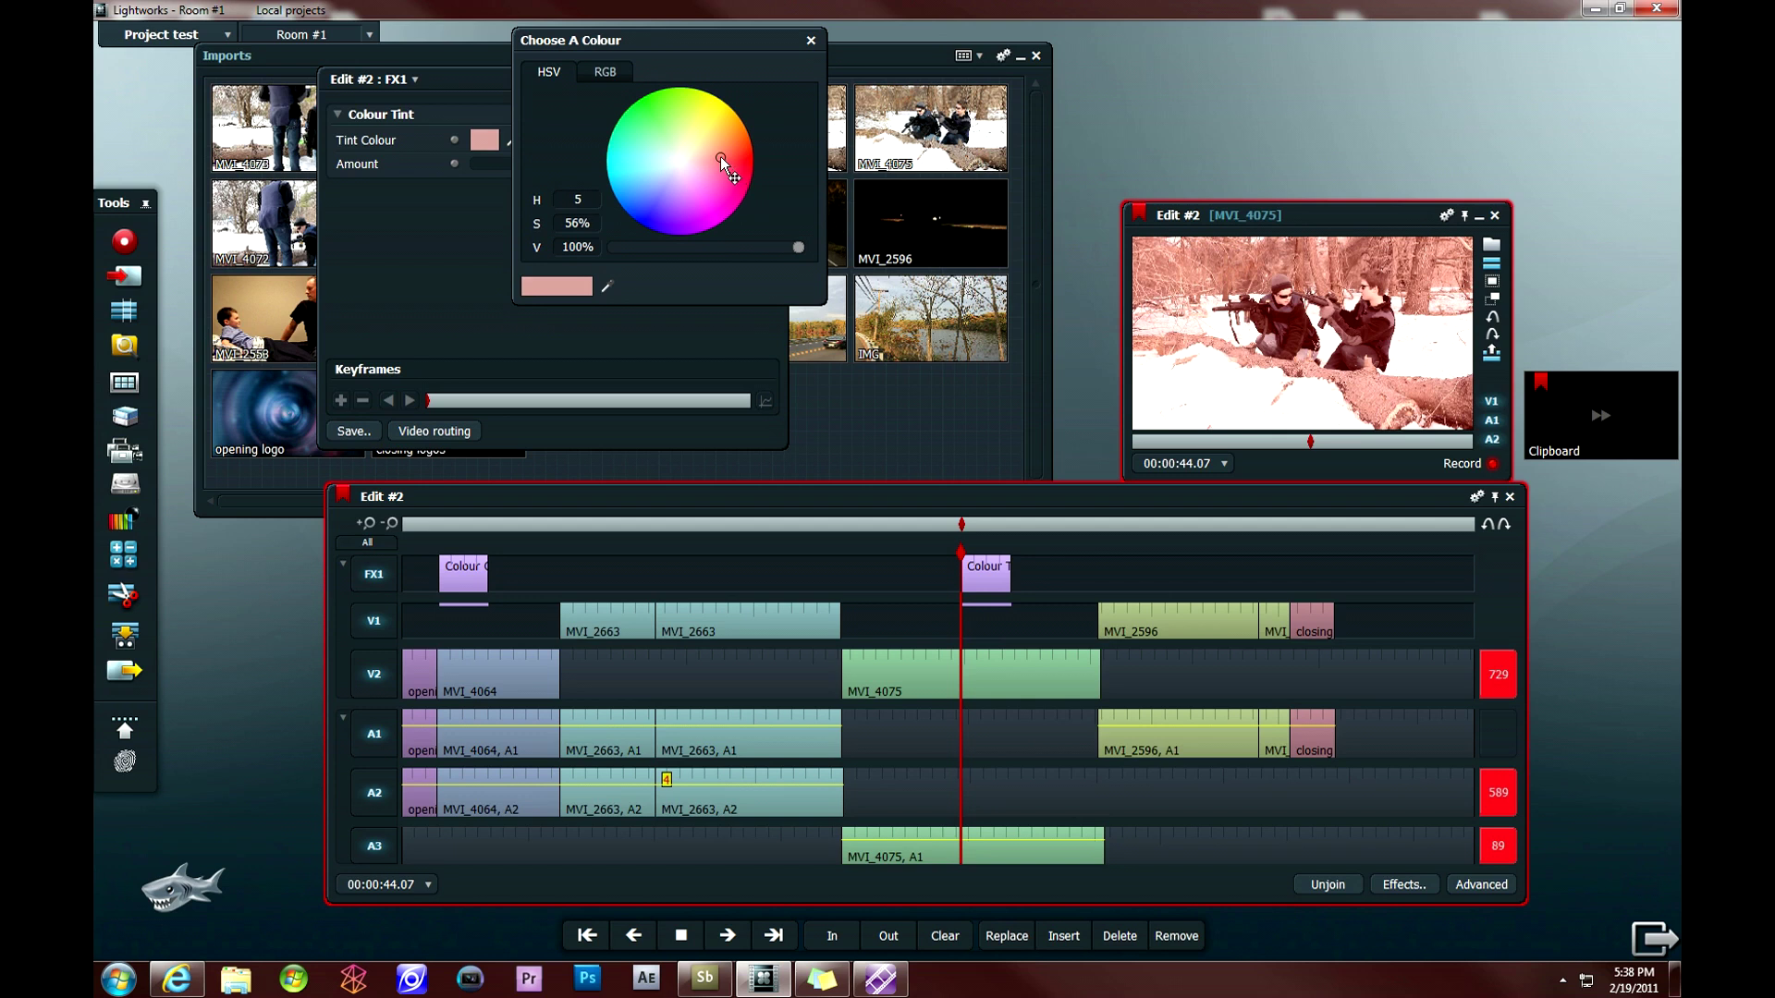
mouse_move(719, 157)
mouse_down()
mouse_move(690, 135)
mouse_move(673, 153)
mouse_move(689, 164)
mouse_up()
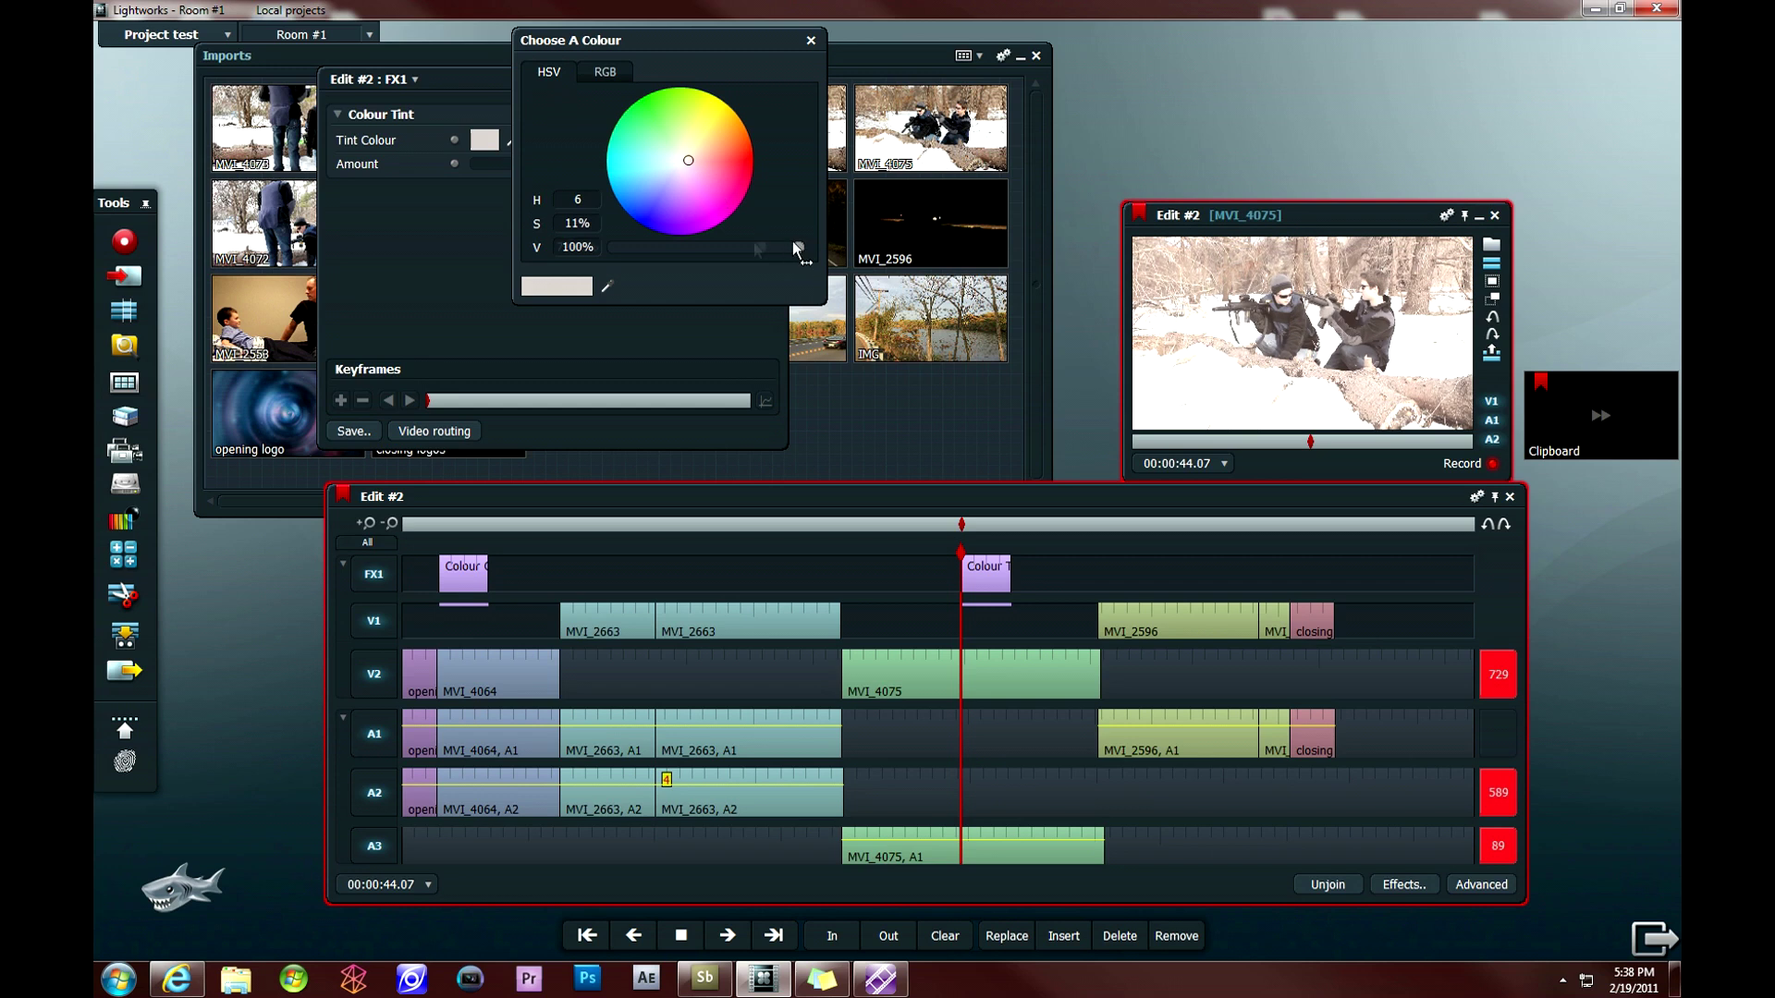
drag(792, 246, 656, 248)
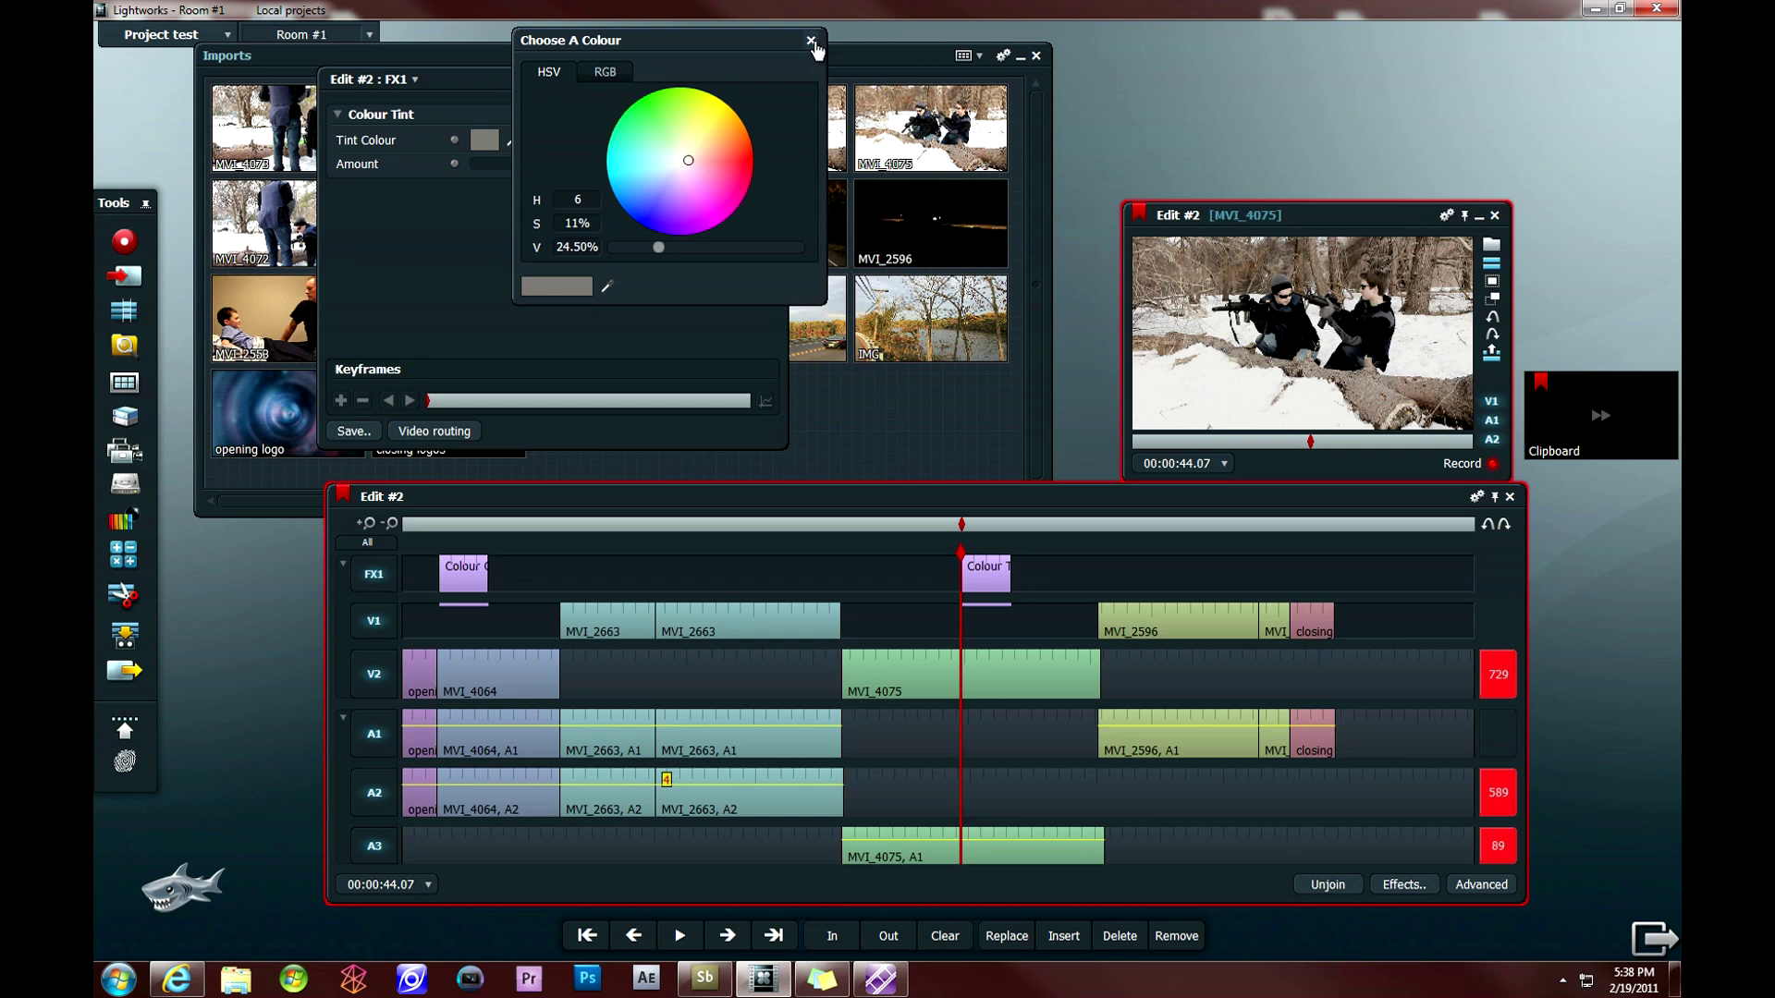
click(811, 41)
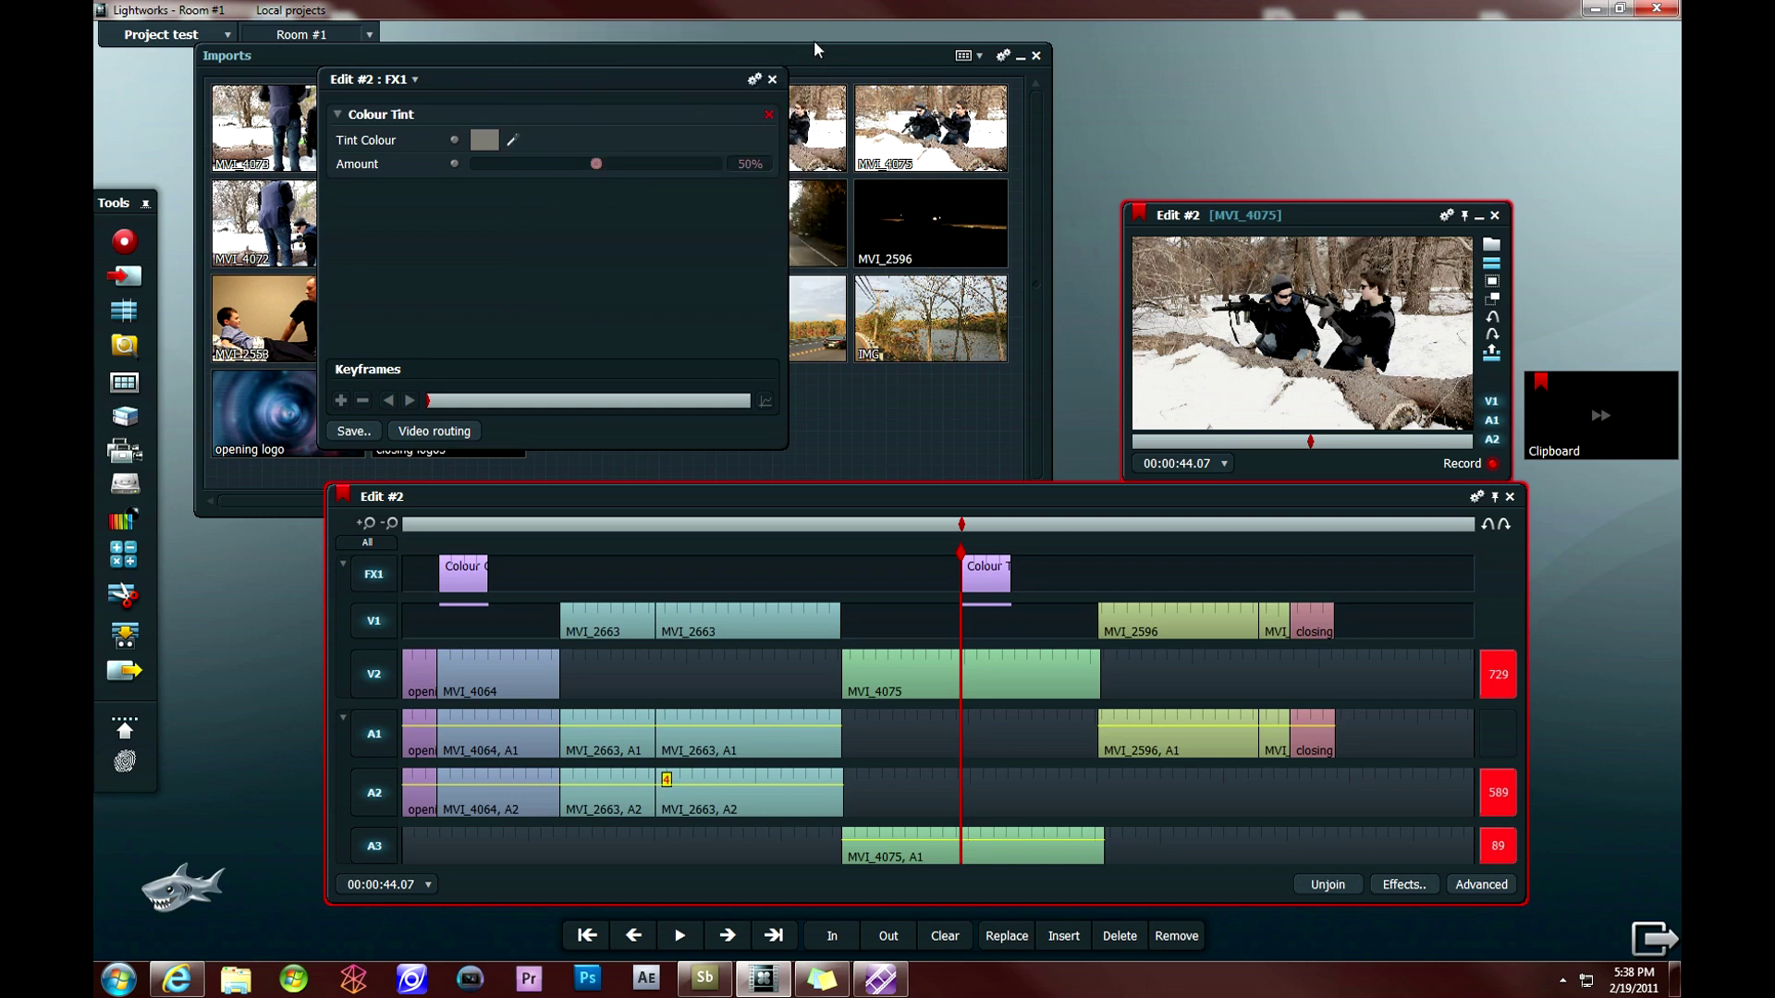
click(773, 80)
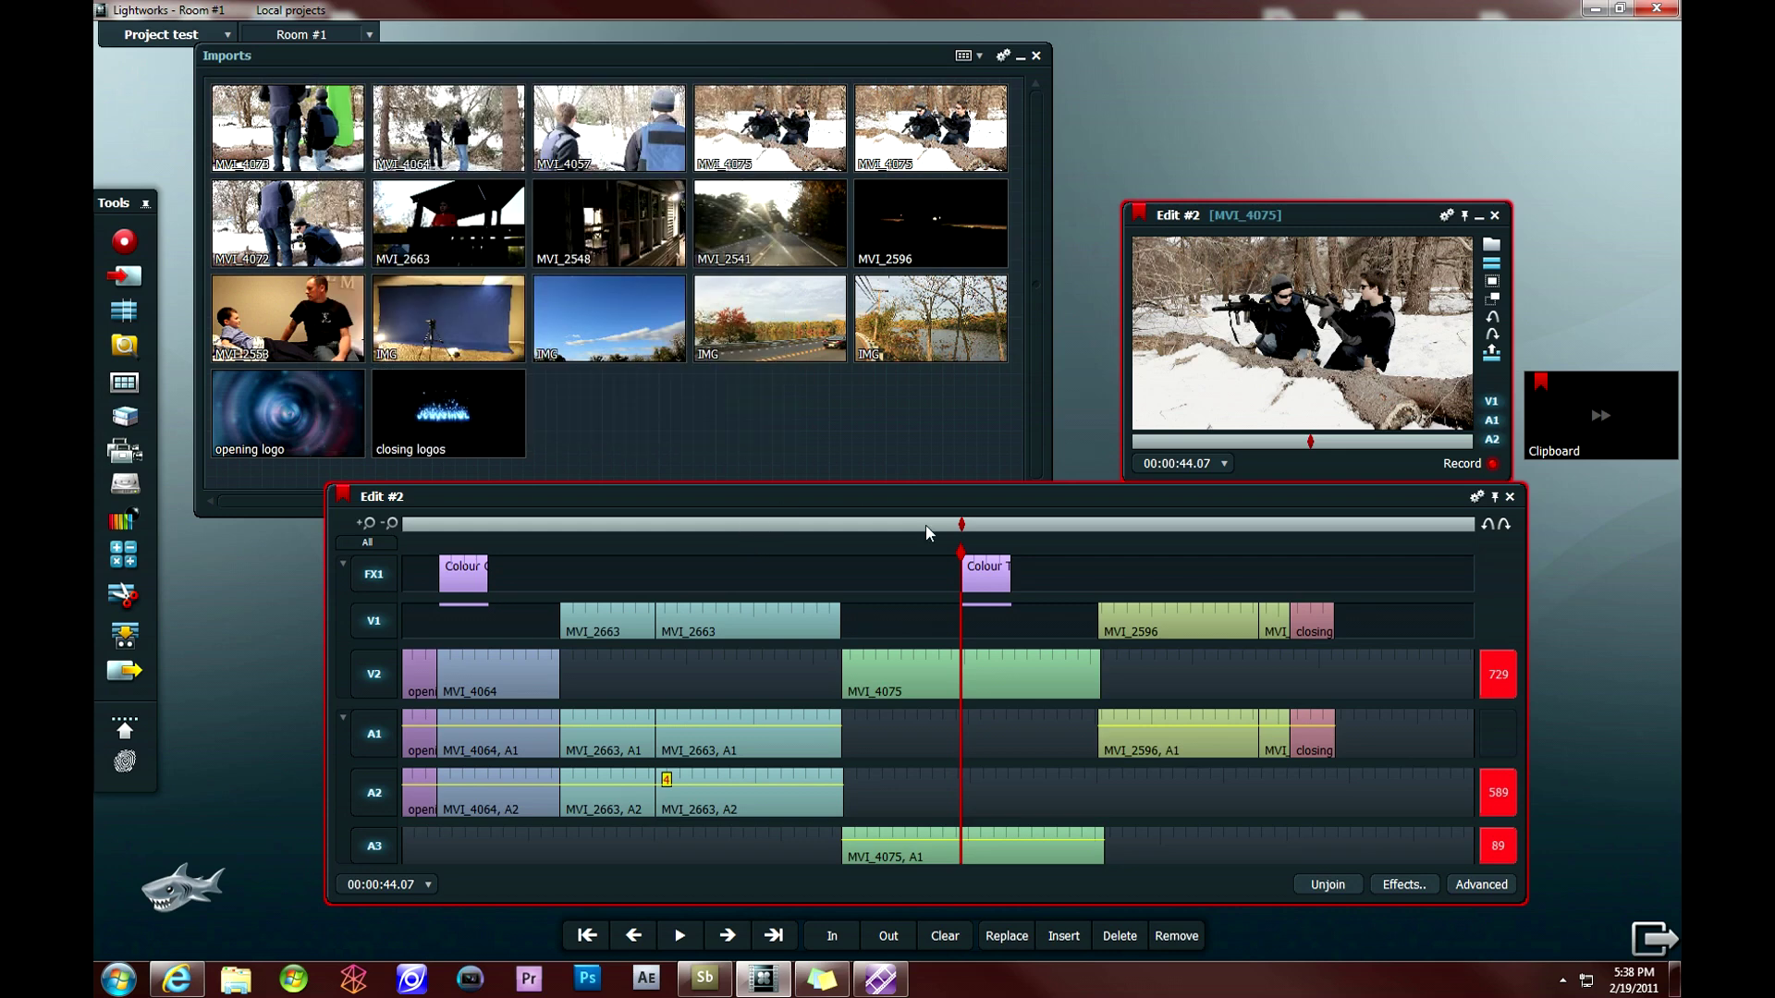
- Preview MVI_2596, the closing logos, tinted MVI_4075 and MVI_2663, parking inside MVI_2663
drag(1222, 523, 1278, 524)
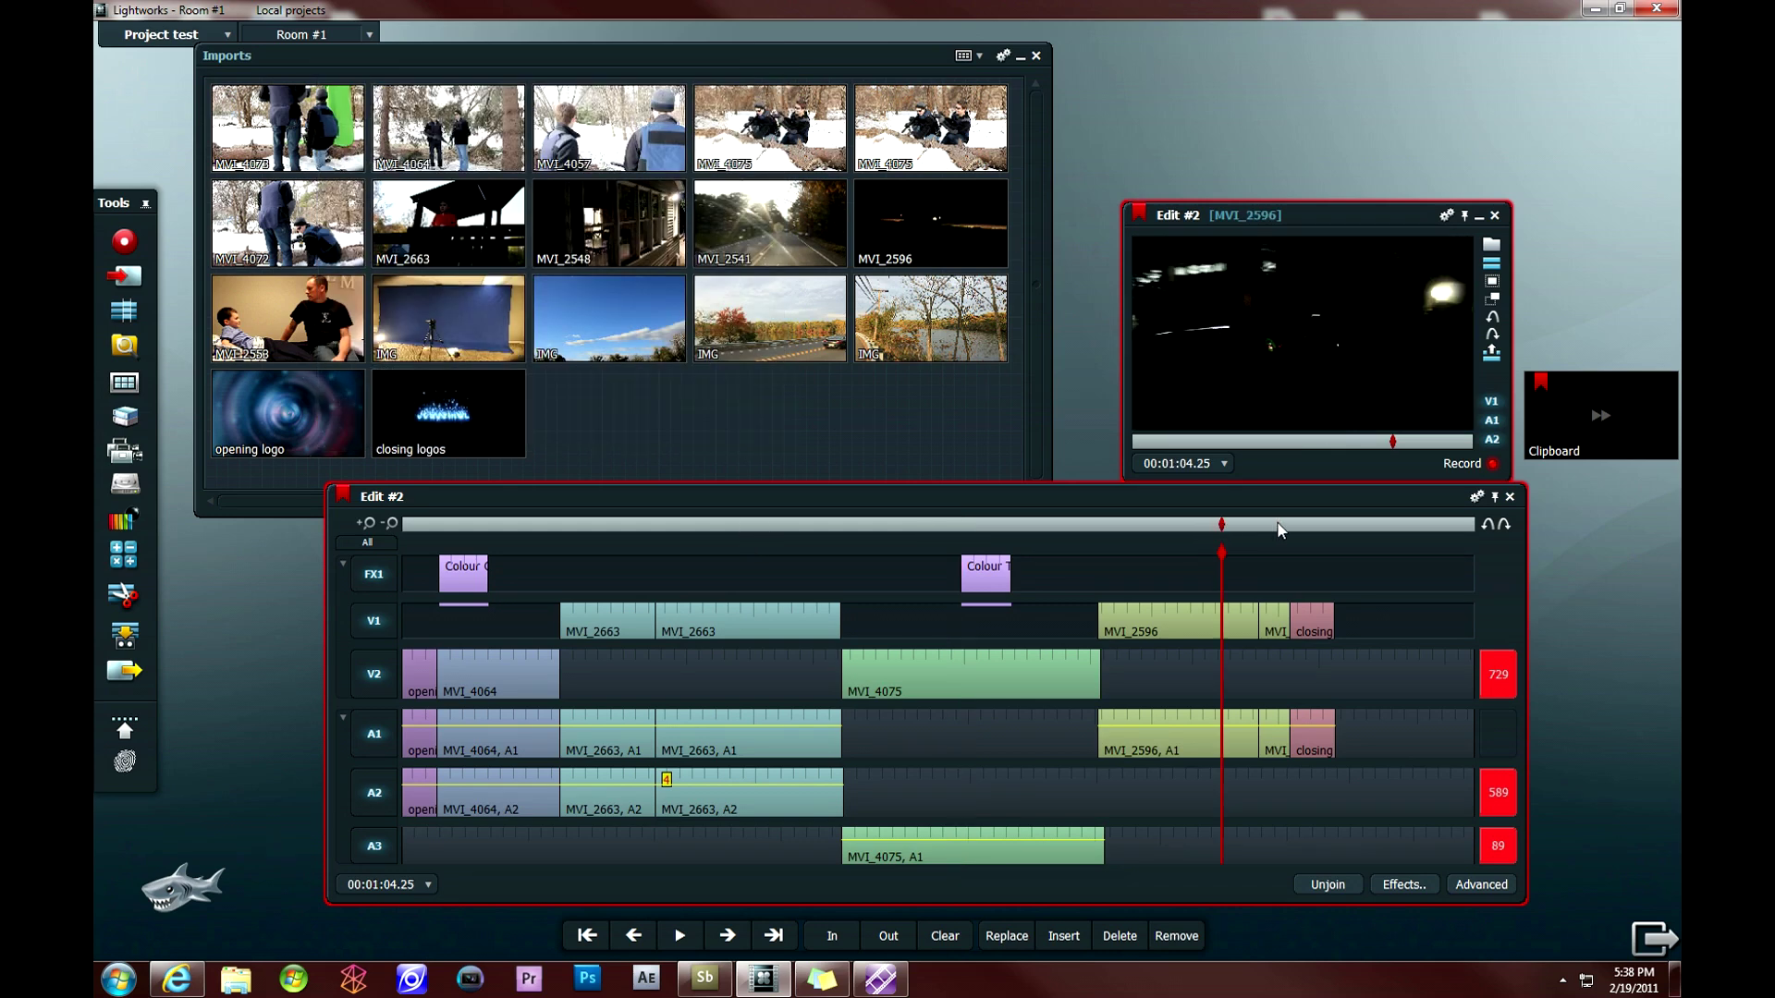
click(1328, 524)
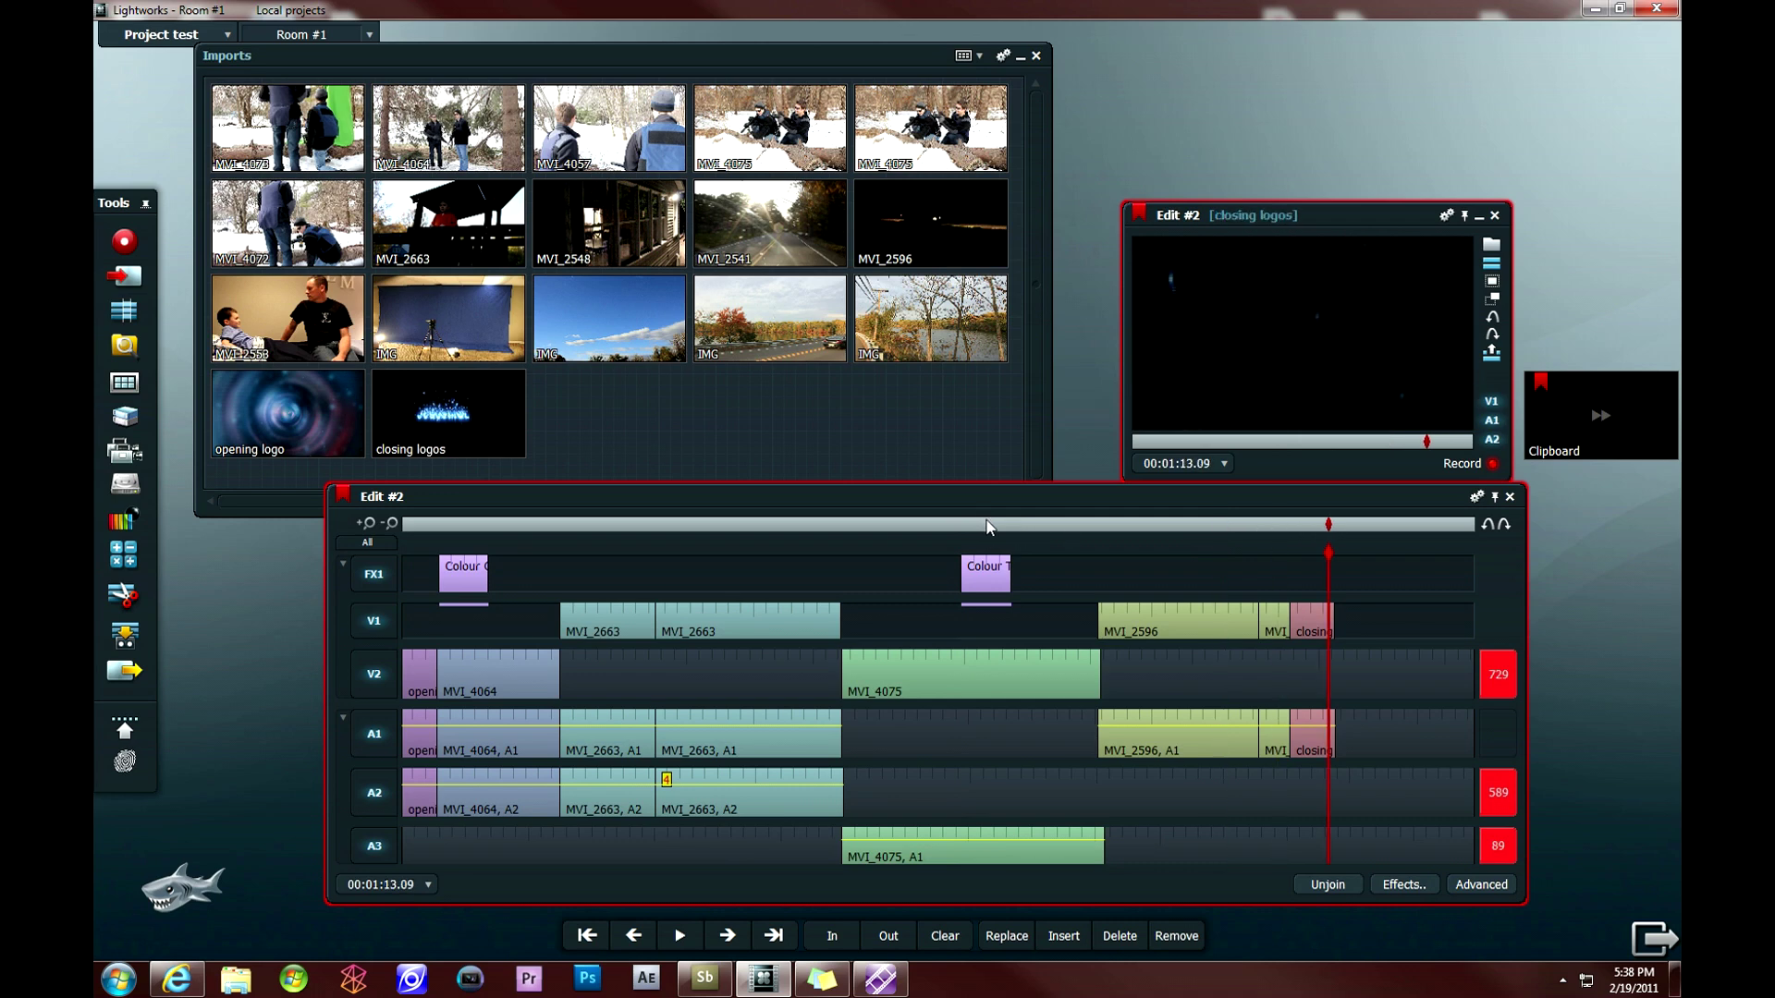
click(985, 524)
click(1186, 525)
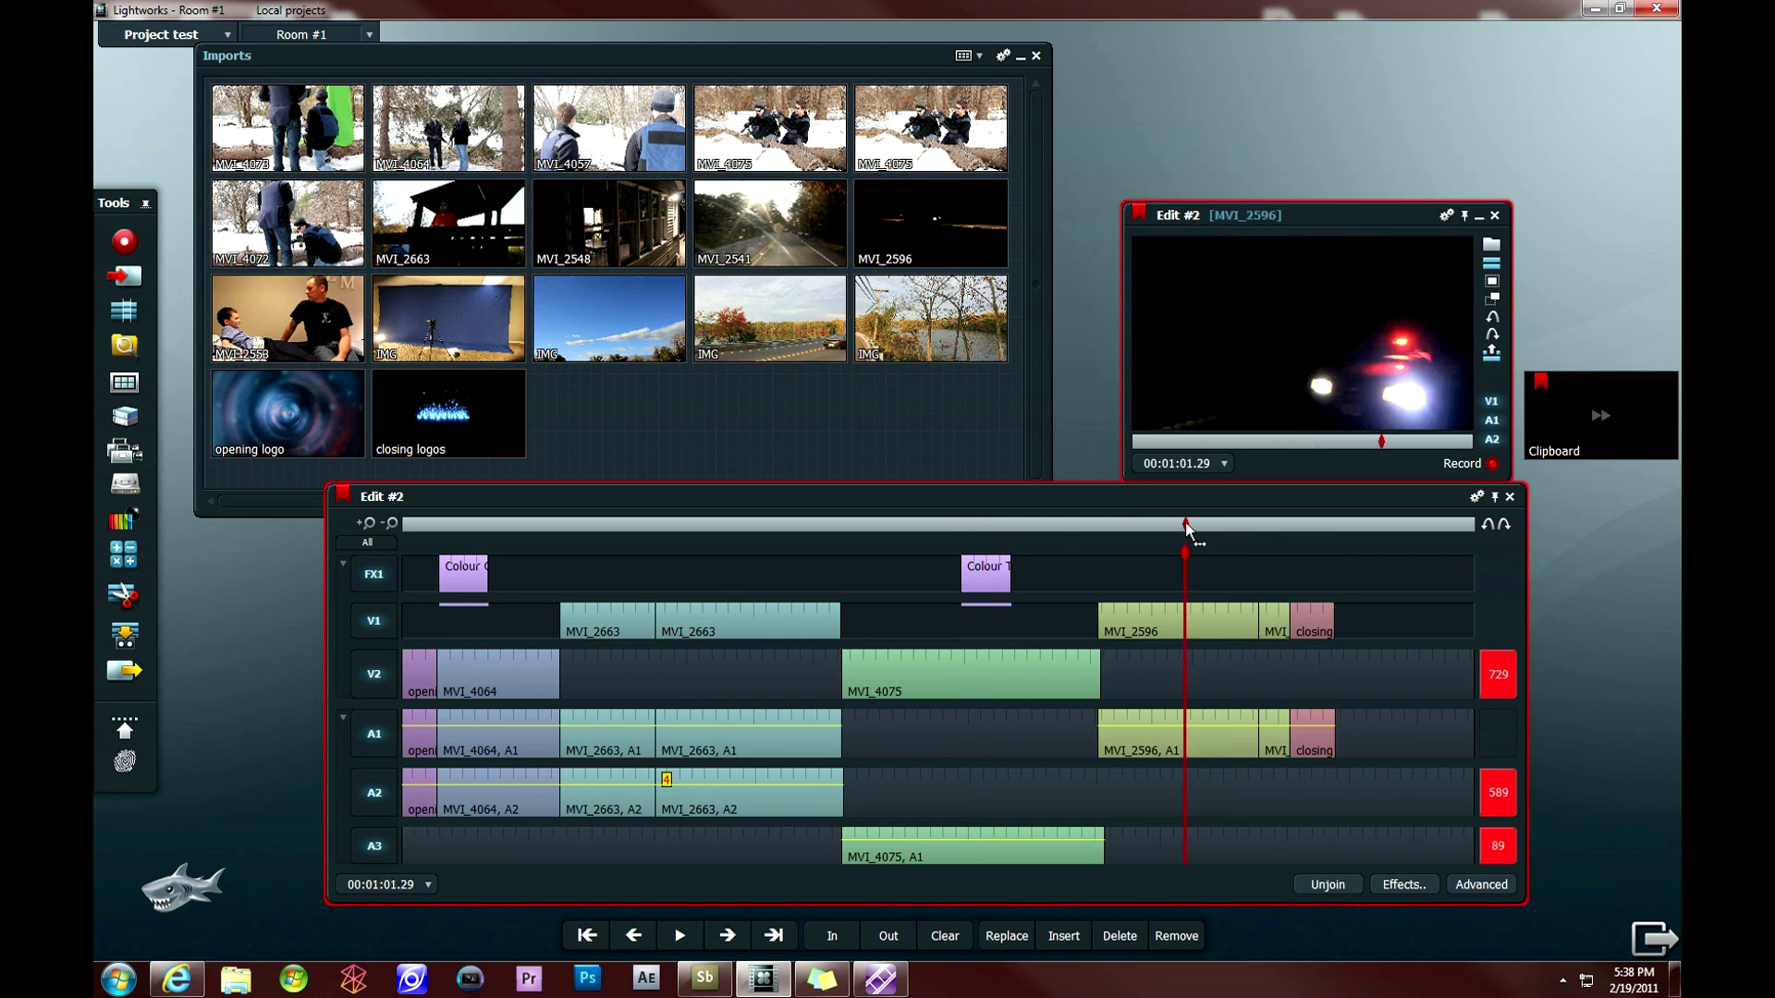
click(808, 525)
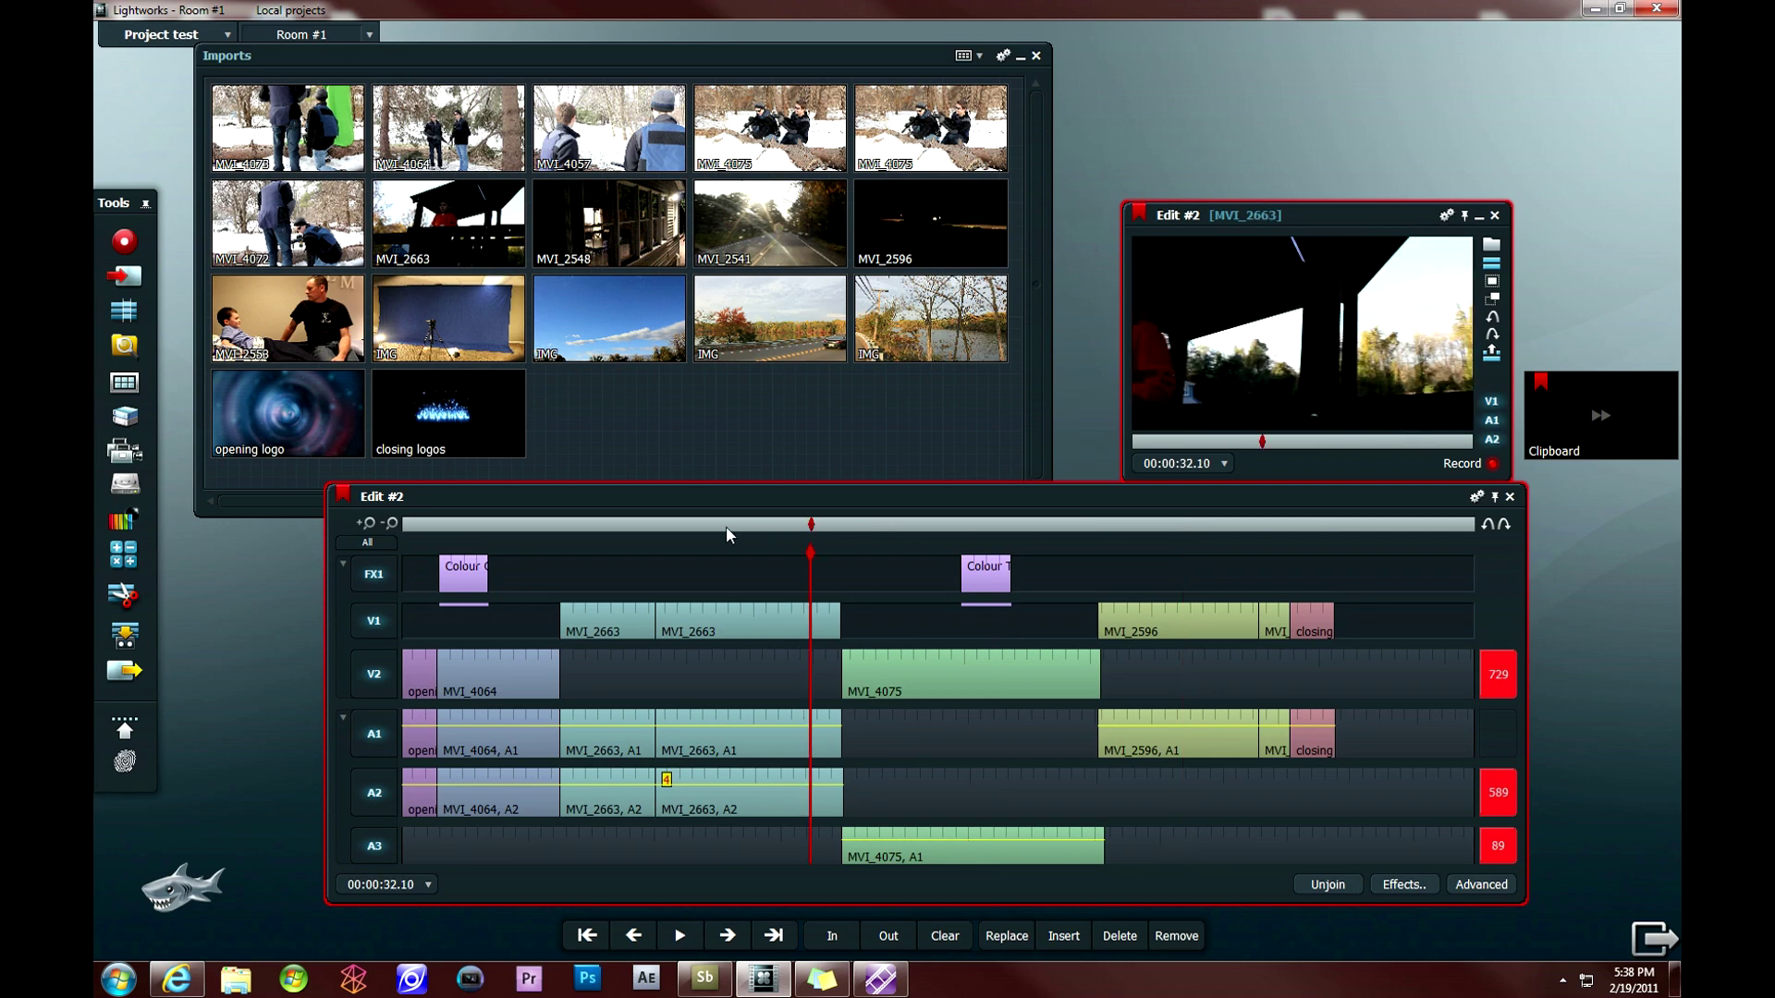
click(694, 525)
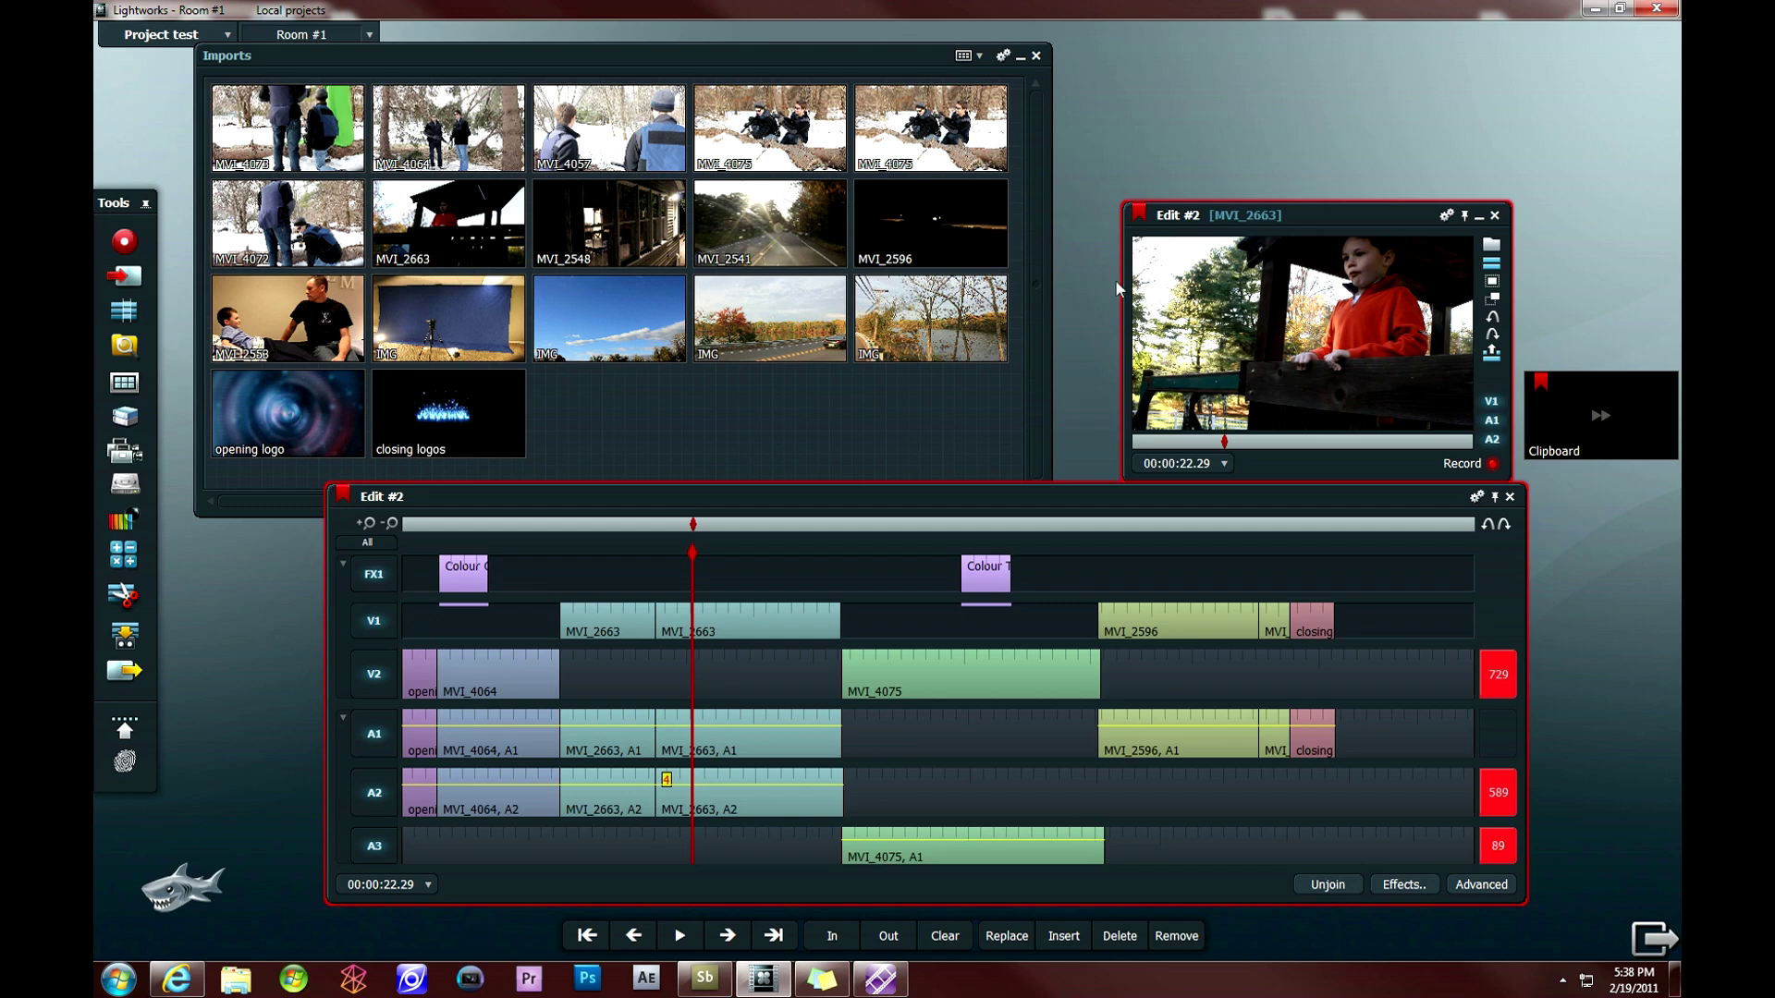
click(984, 524)
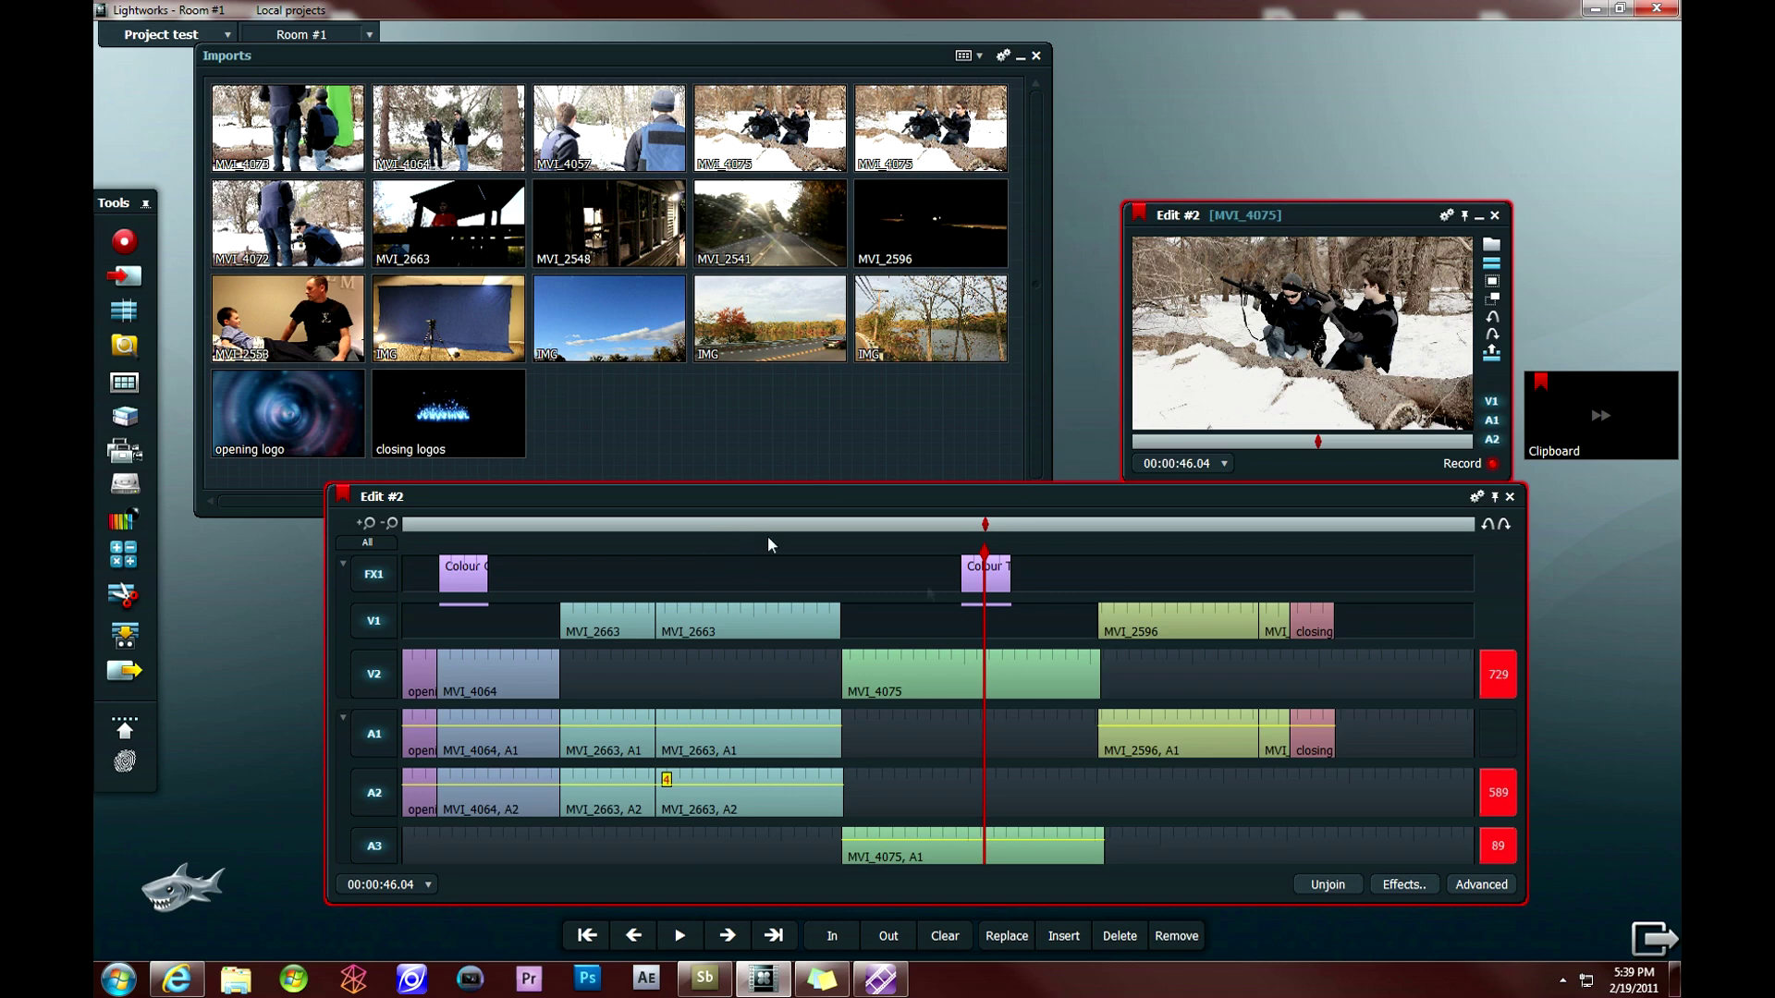
click(736, 524)
- Add a Flop from Video : DVEs over MVI_2663 and close its settings
click(1401, 885)
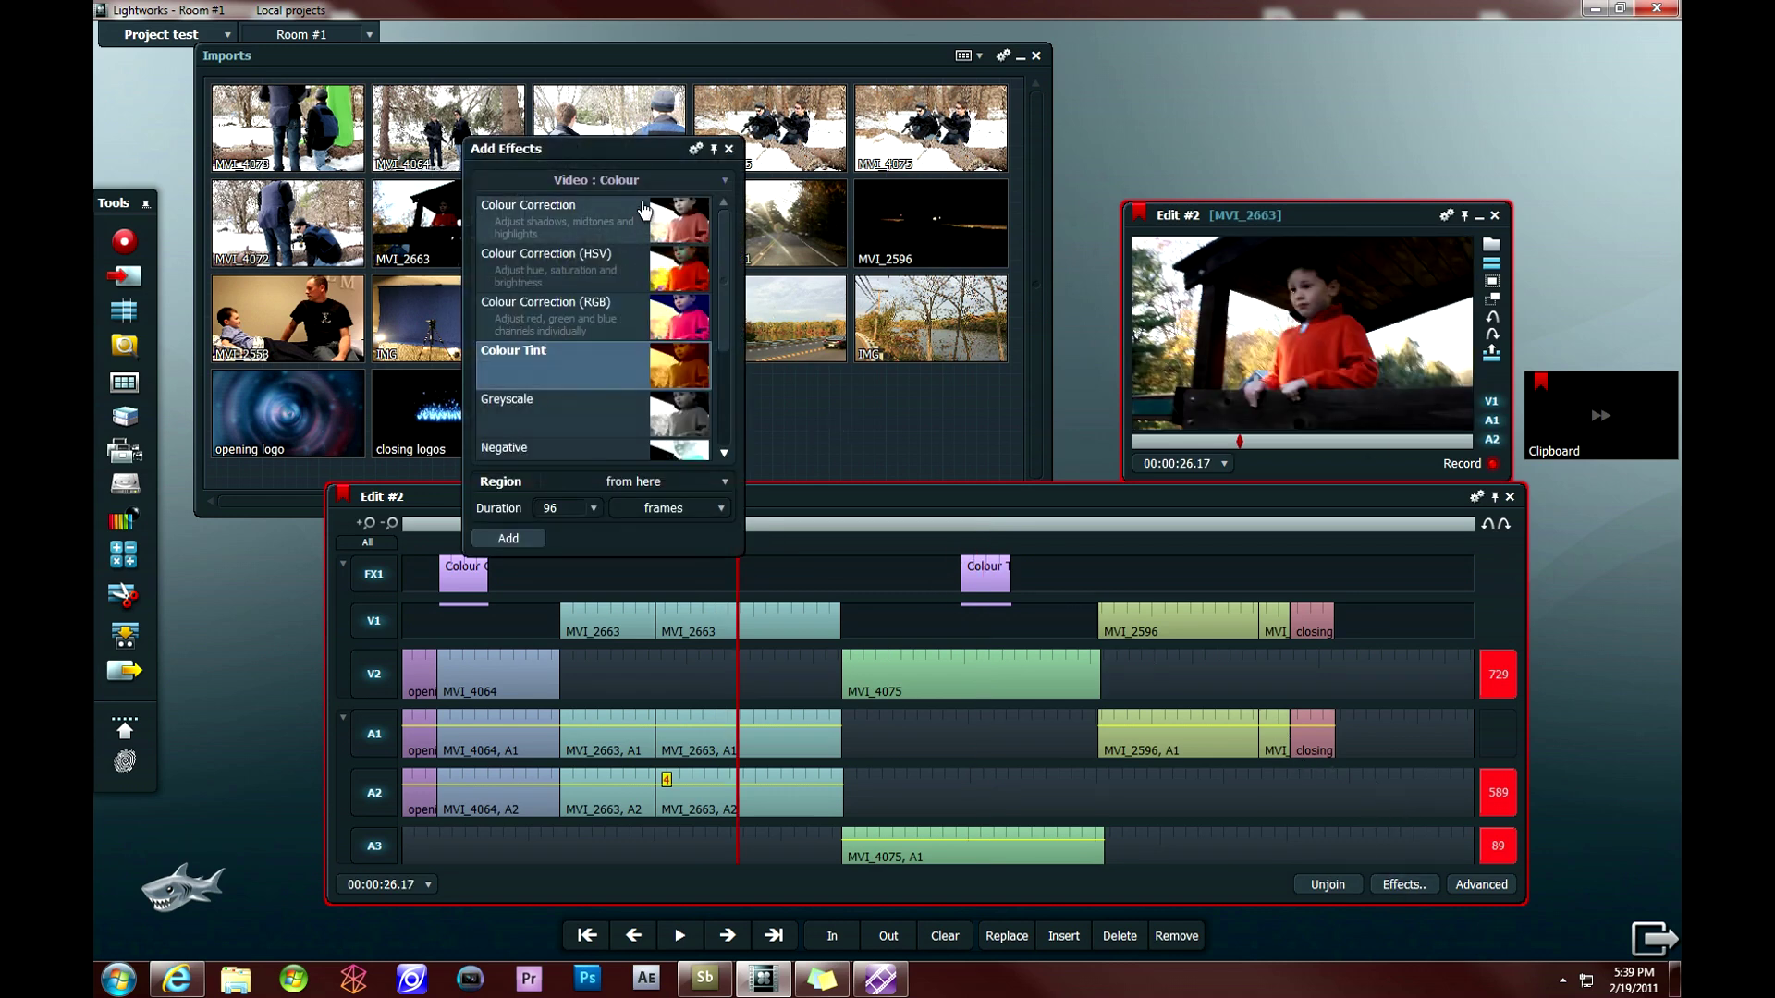
click(597, 179)
click(593, 240)
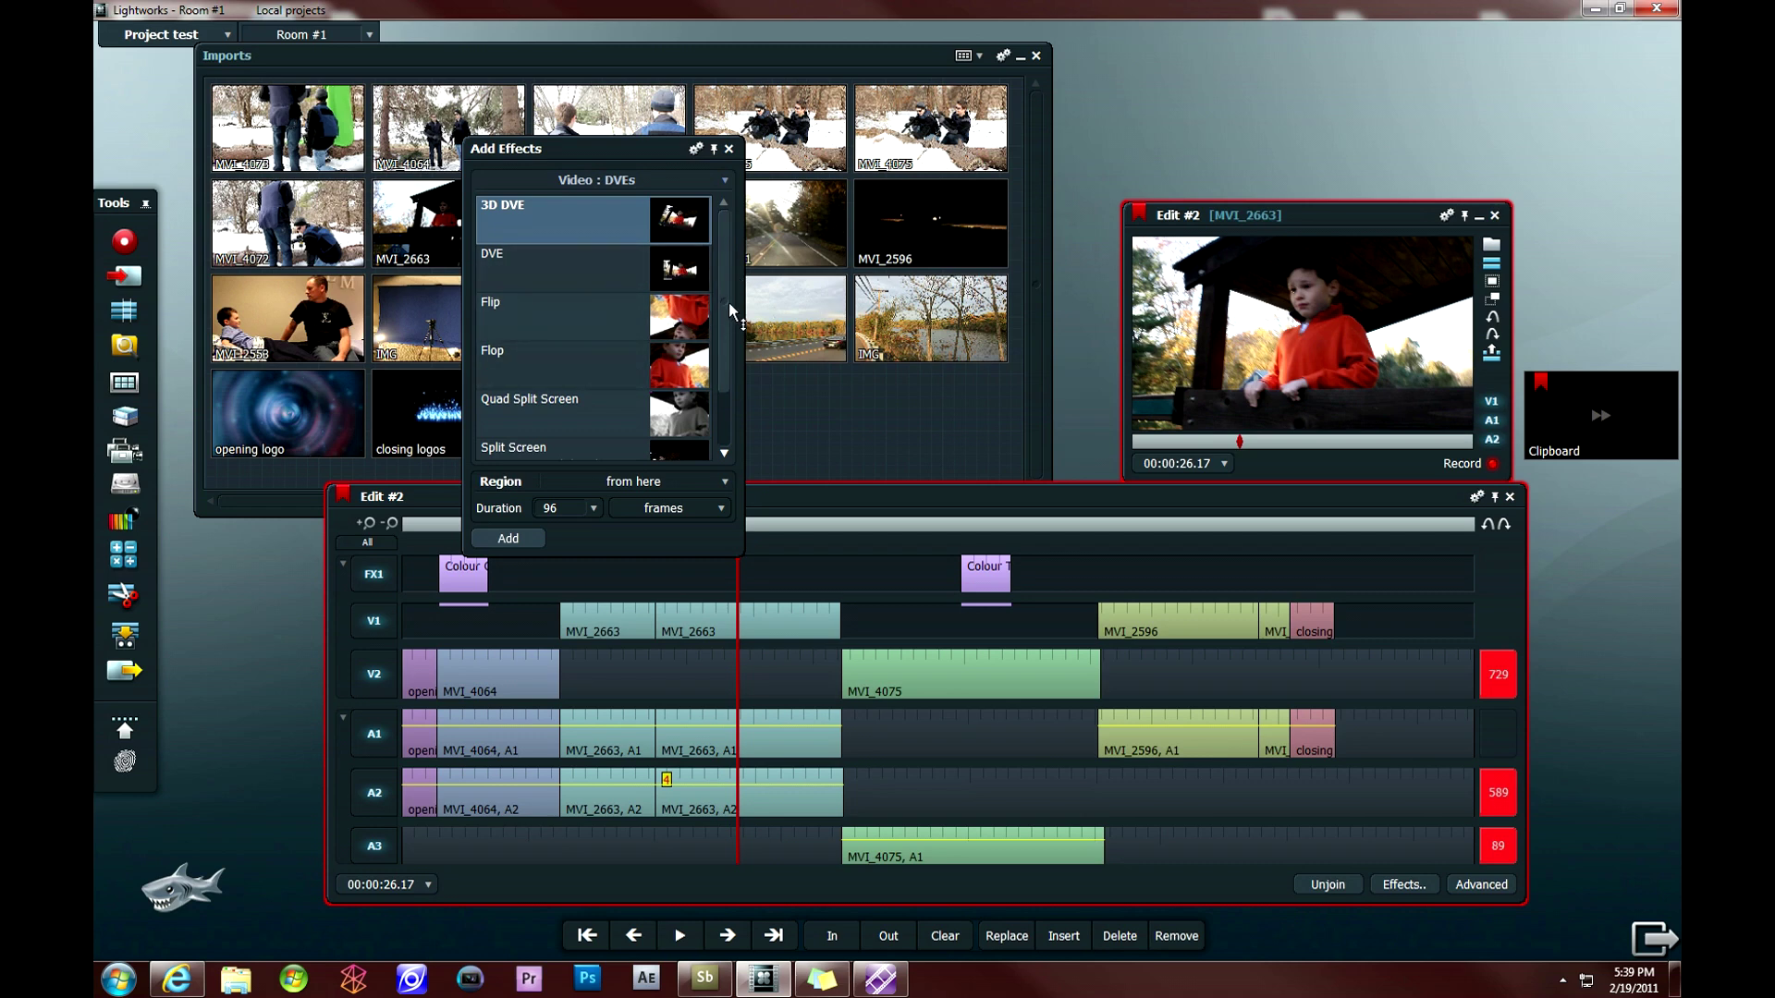
click(612, 381)
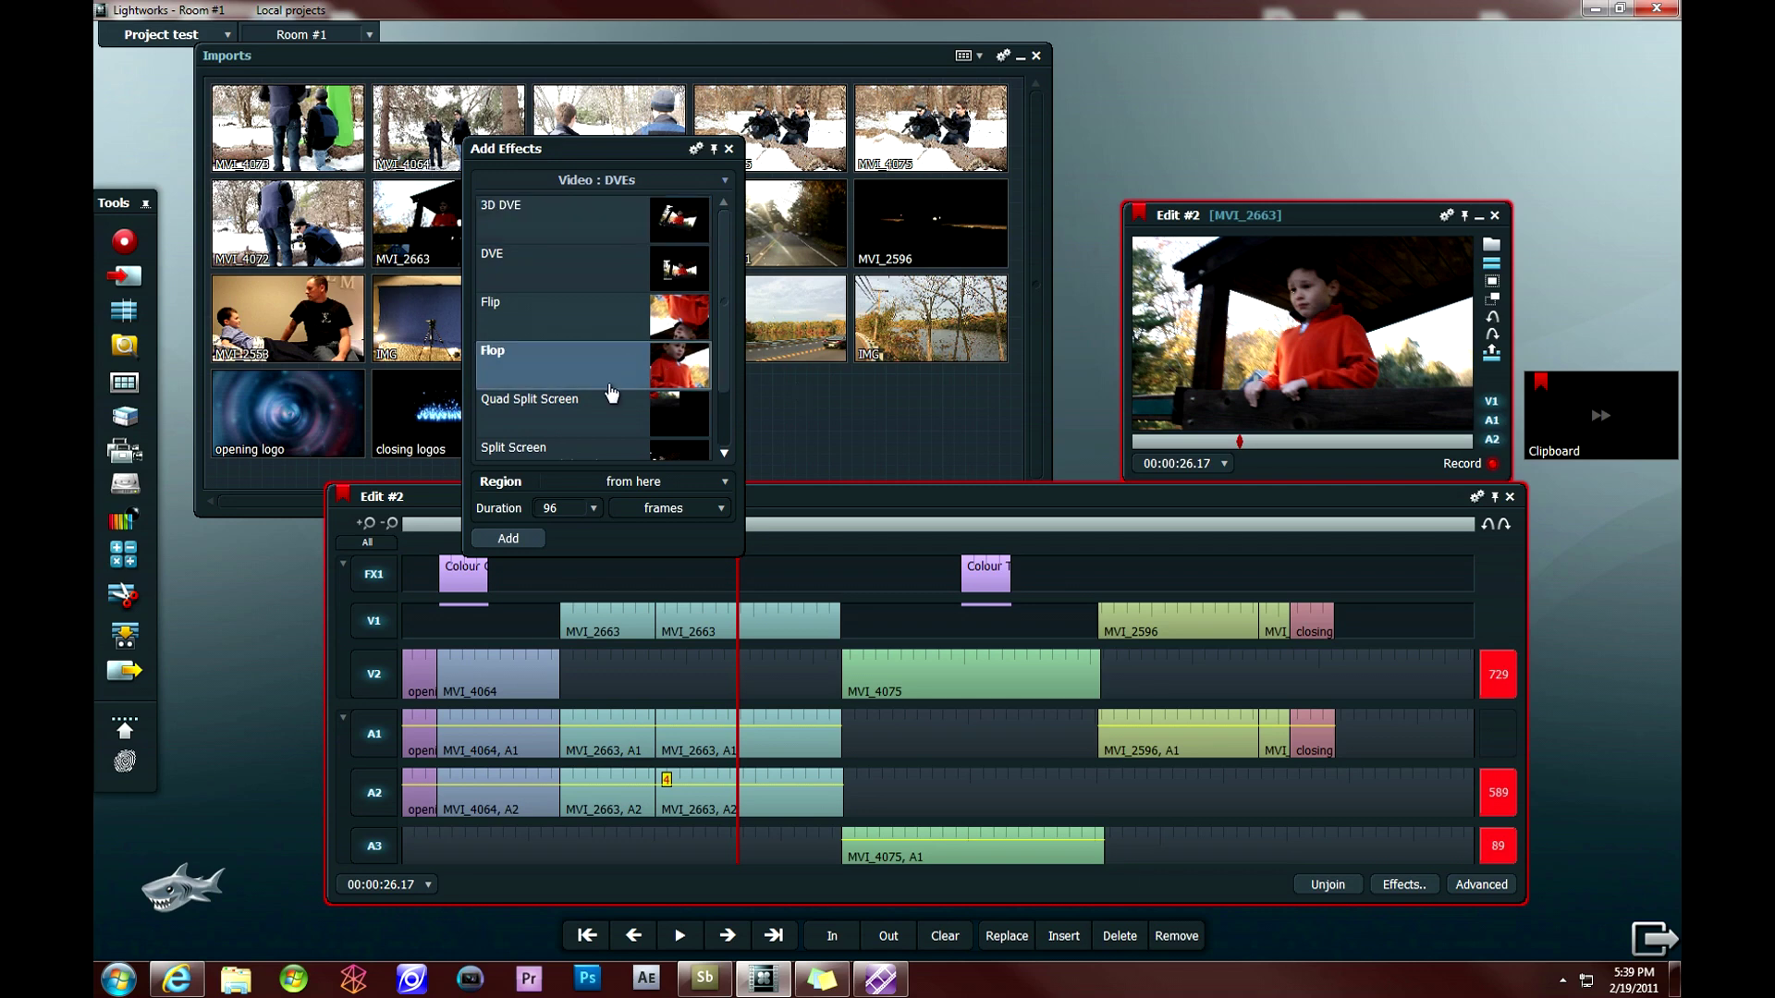
click(507, 539)
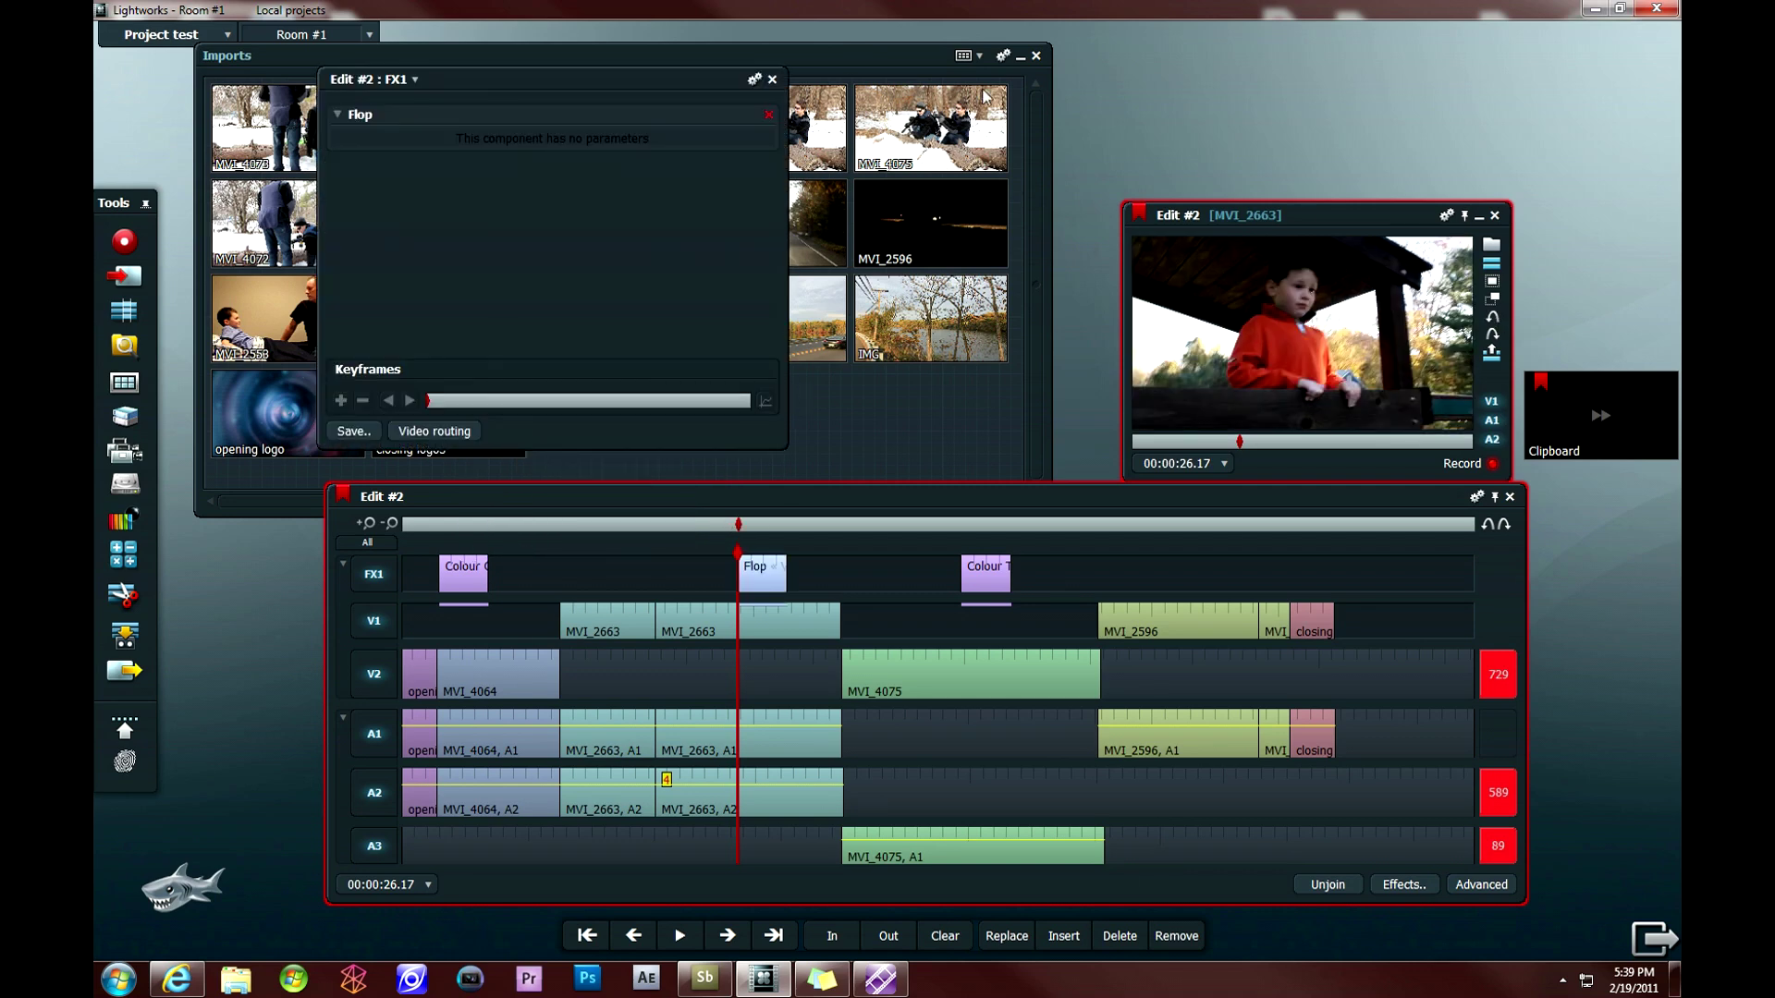
click(684, 401)
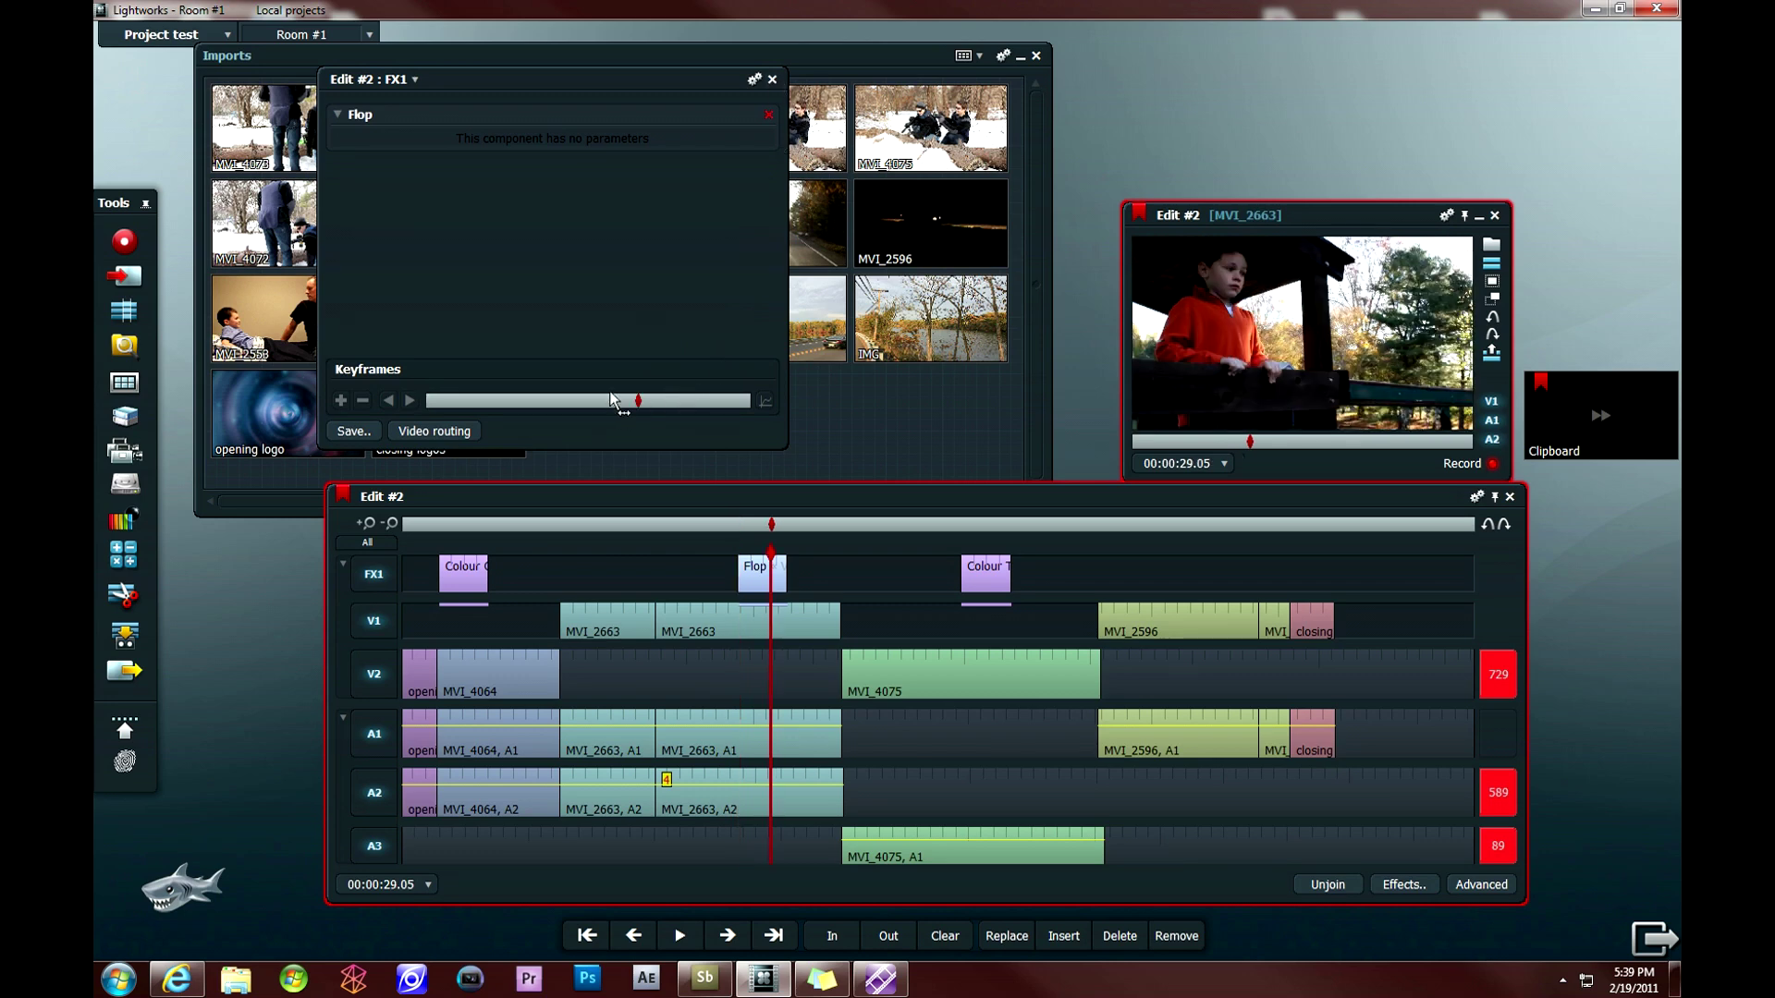
click(772, 80)
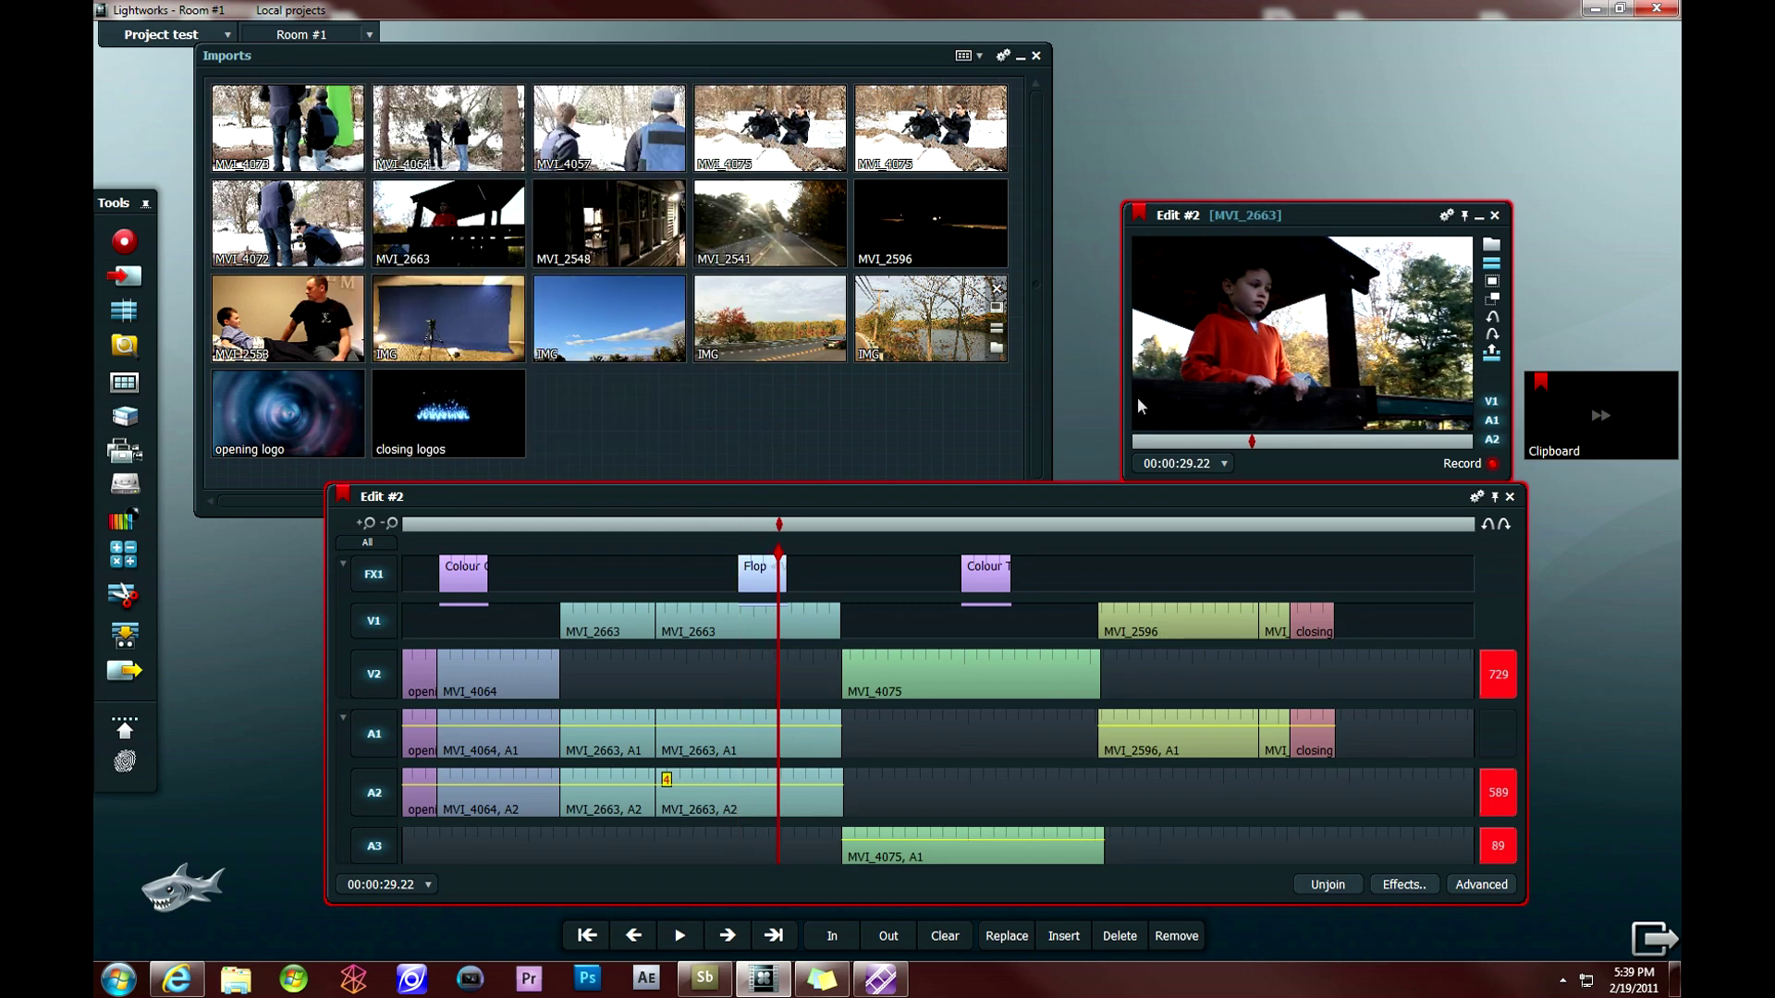
click(753, 529)
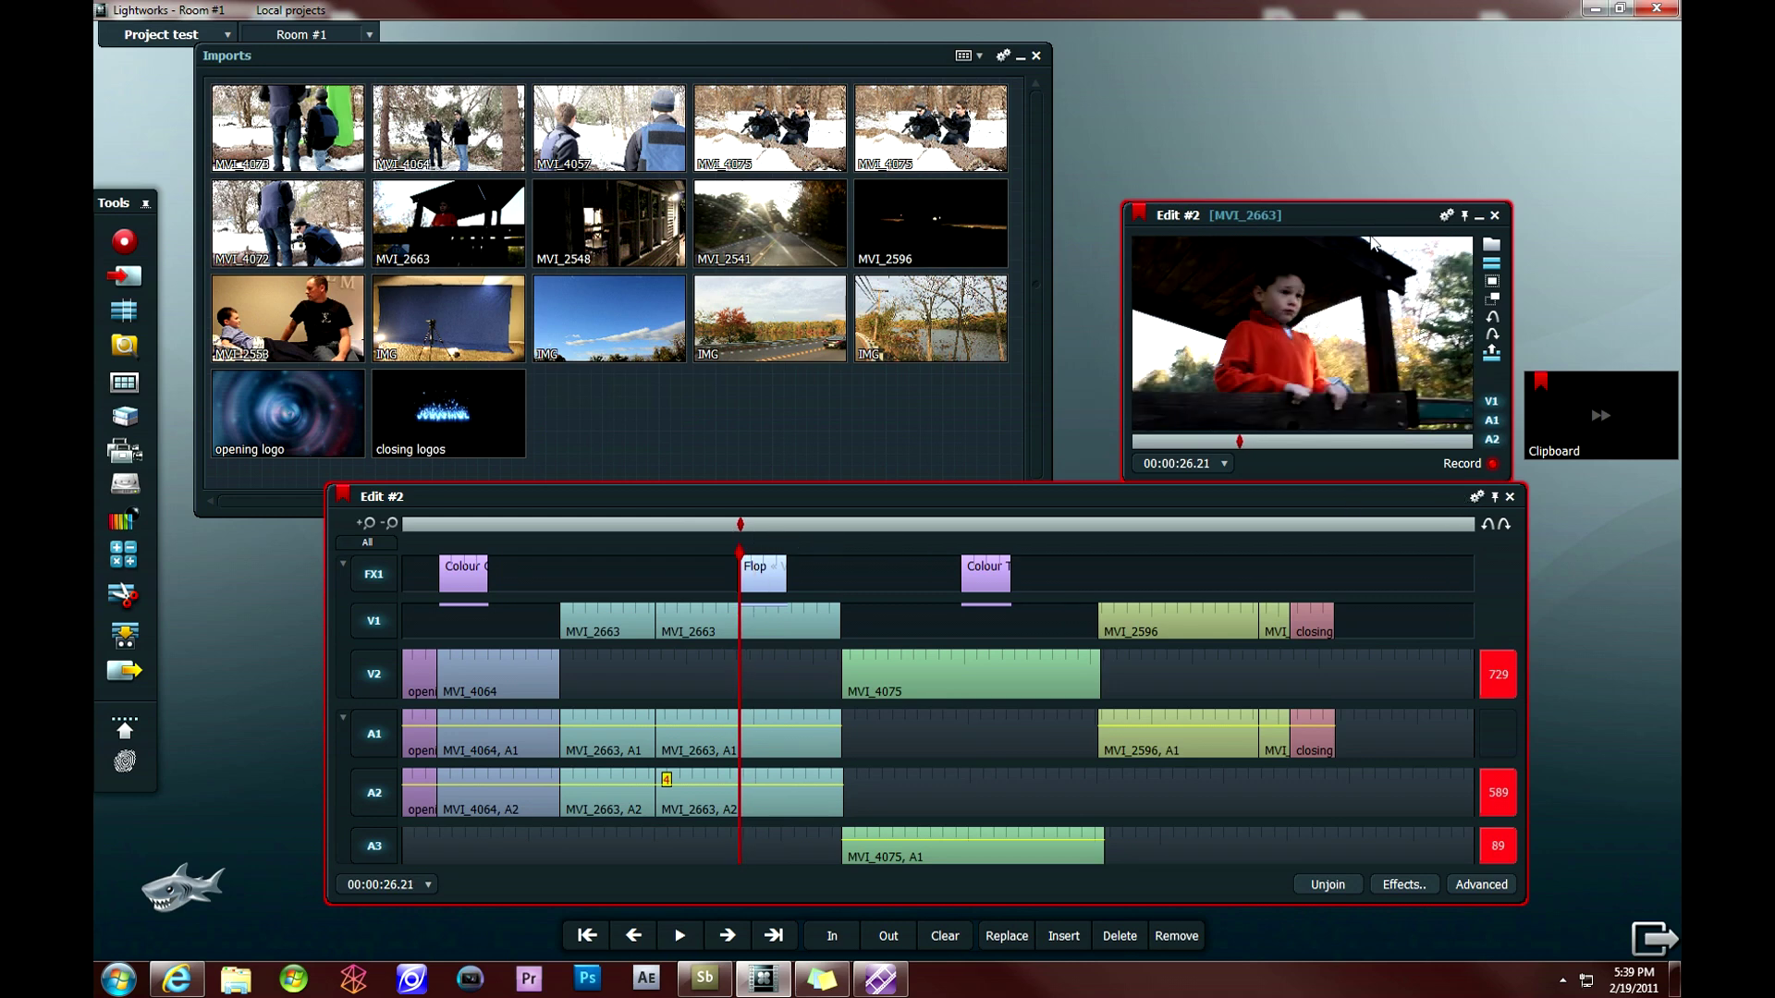
click(1425, 892)
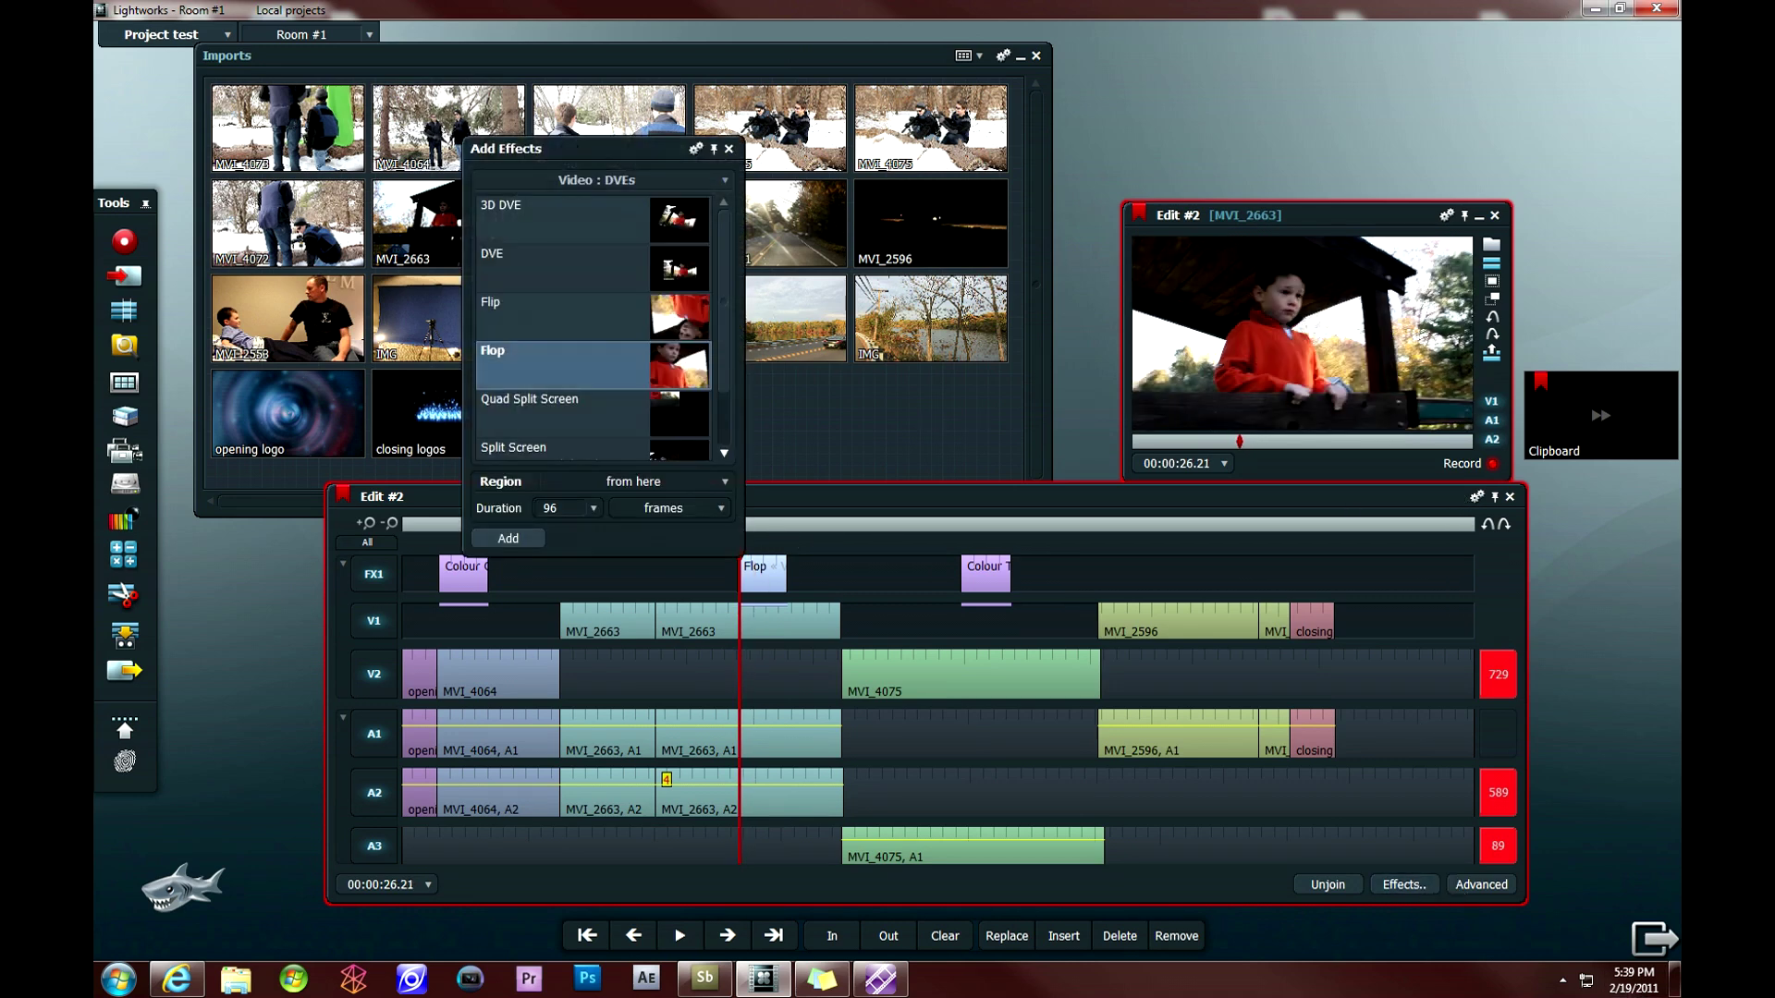
drag(721, 347, 717, 399)
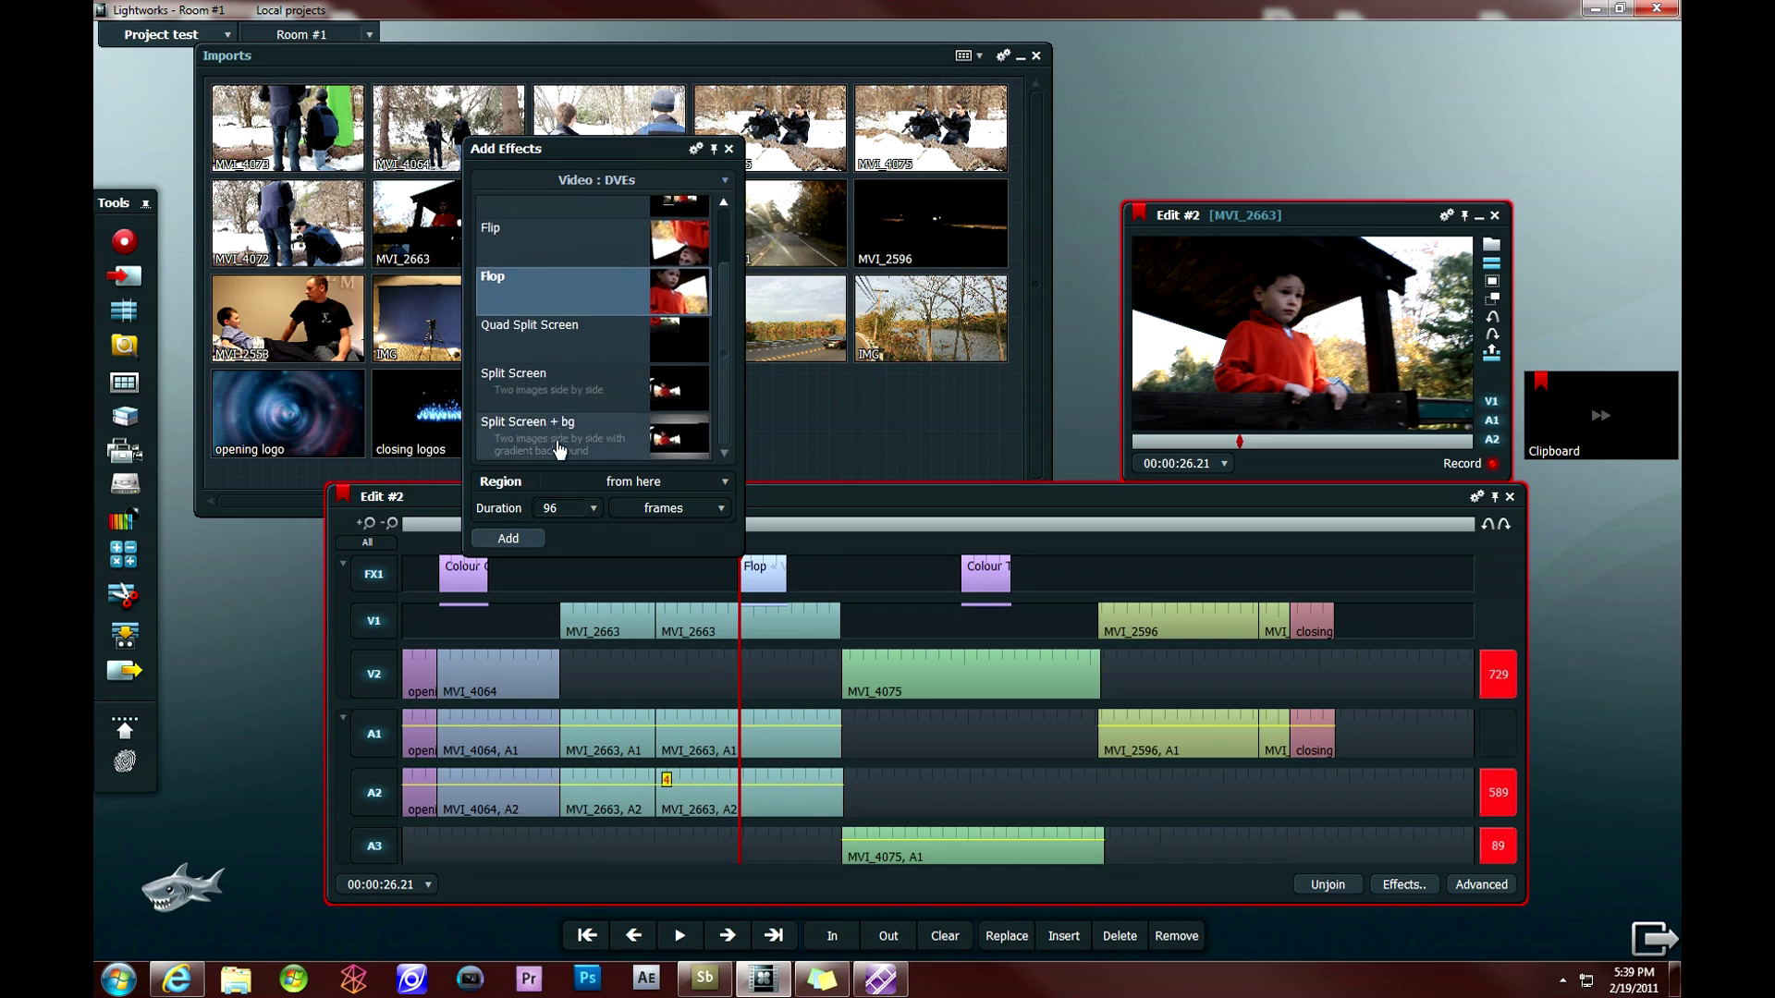
click(728, 148)
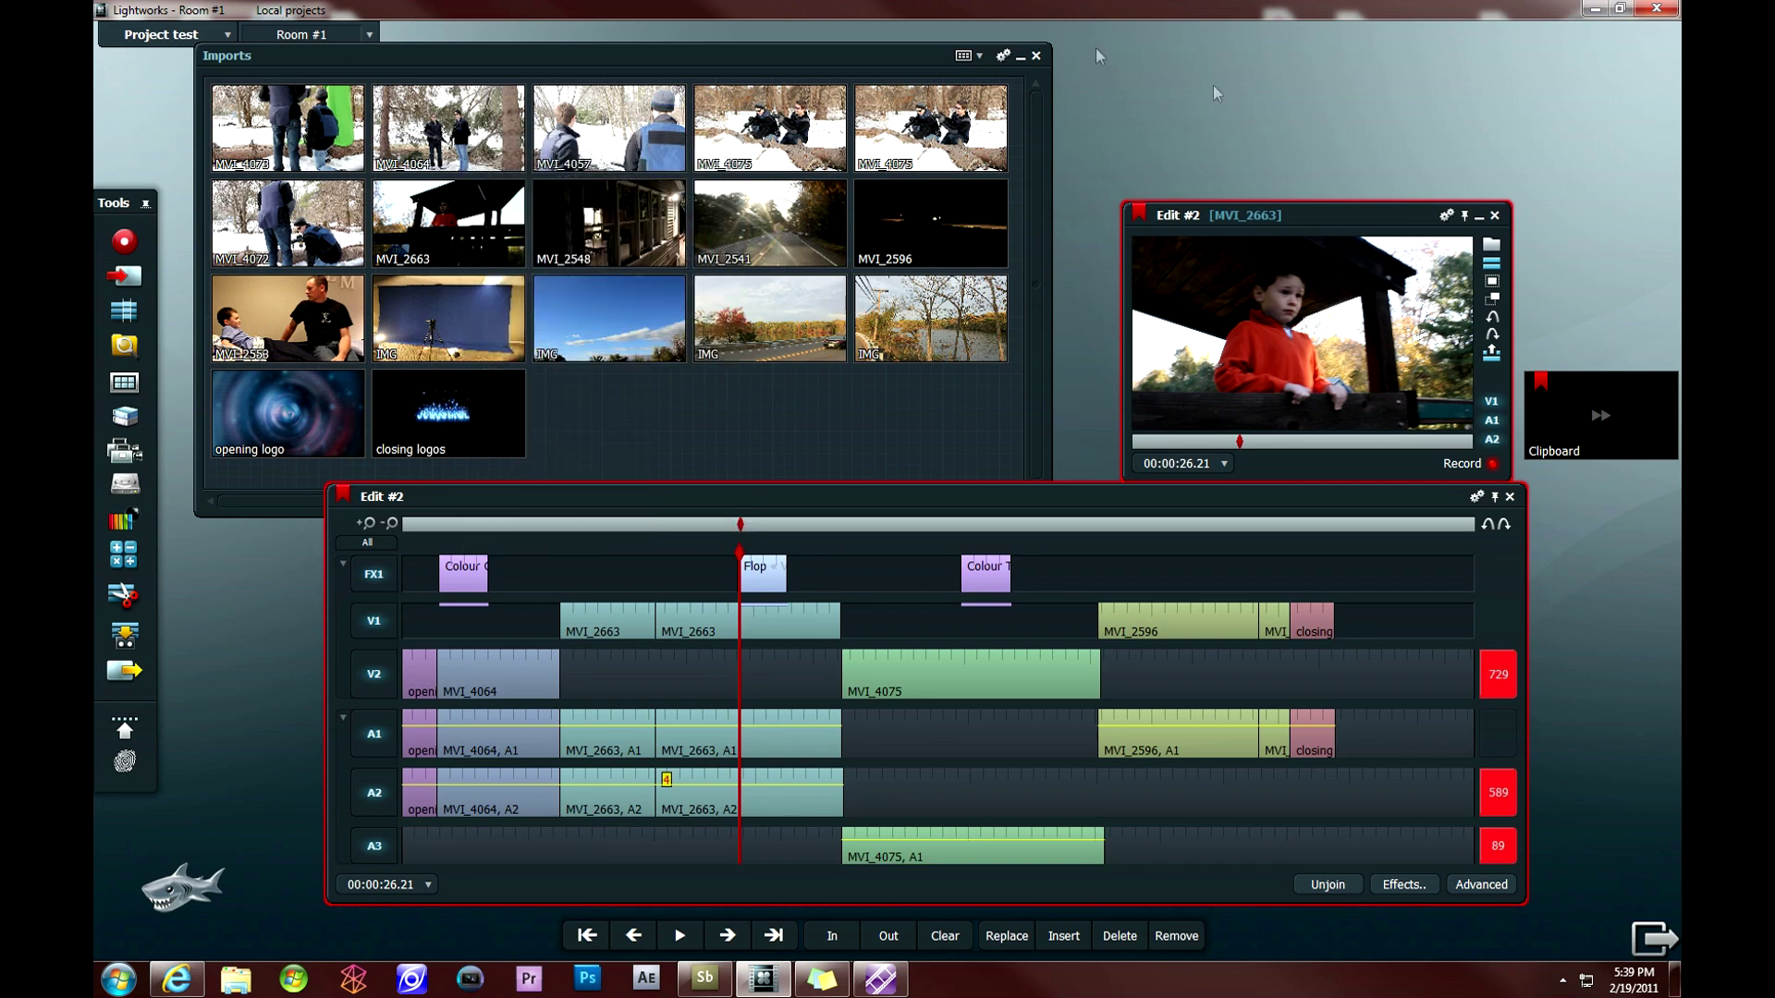